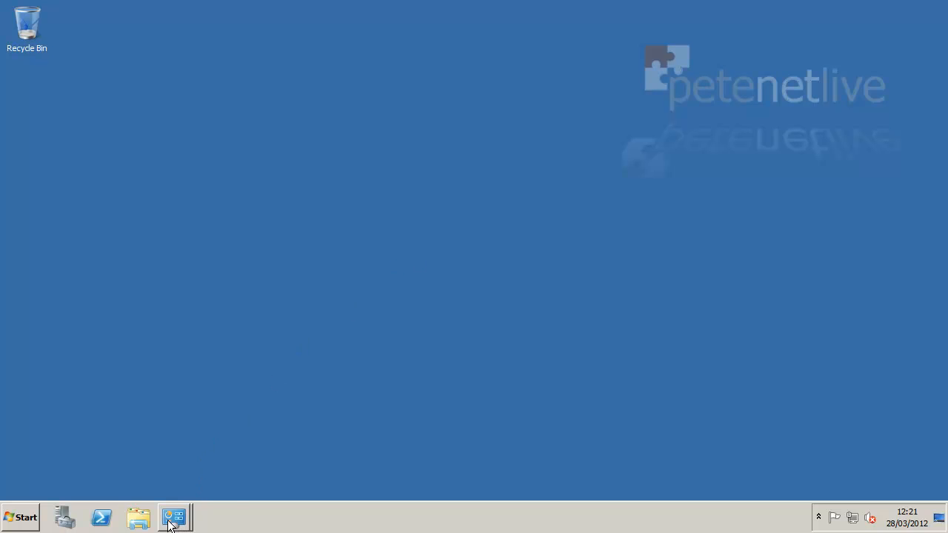
Review the server's Windows Update status and its basic system information, minimizing each window after checking.
left_click(174, 516)
left_click(173, 465)
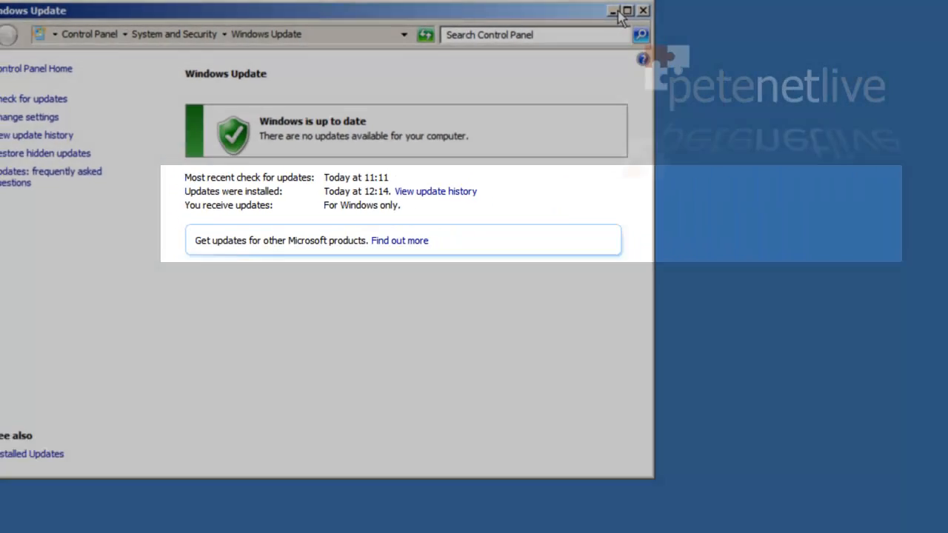
left_click(614, 12)
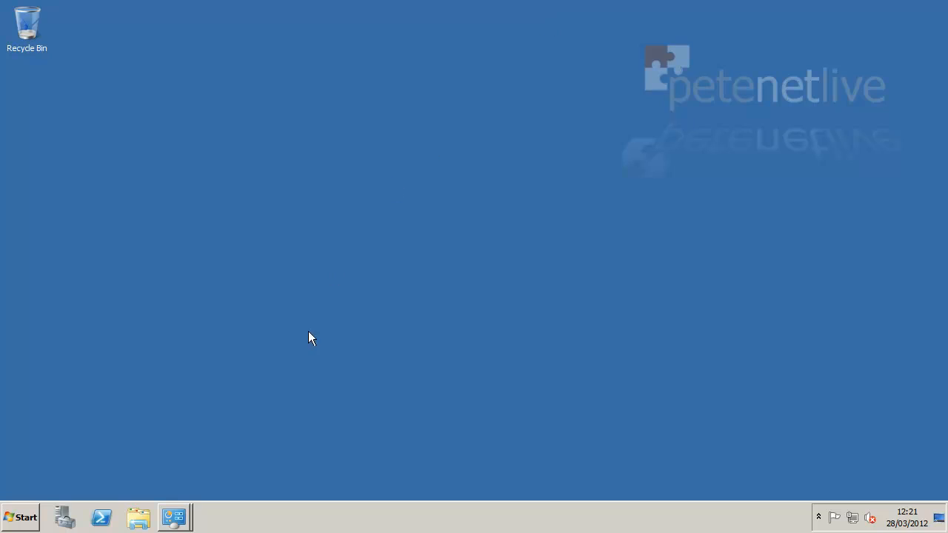
left_click(182, 516)
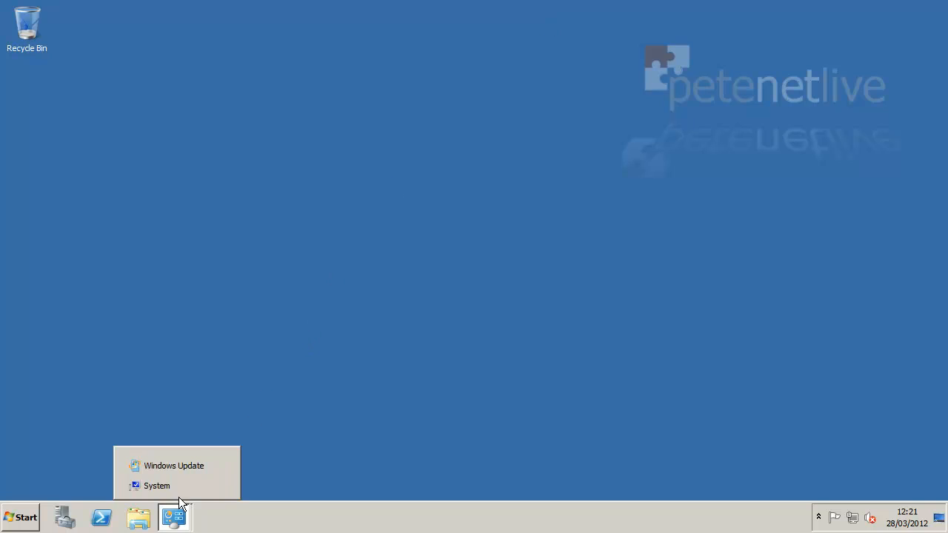
left_click(169, 487)
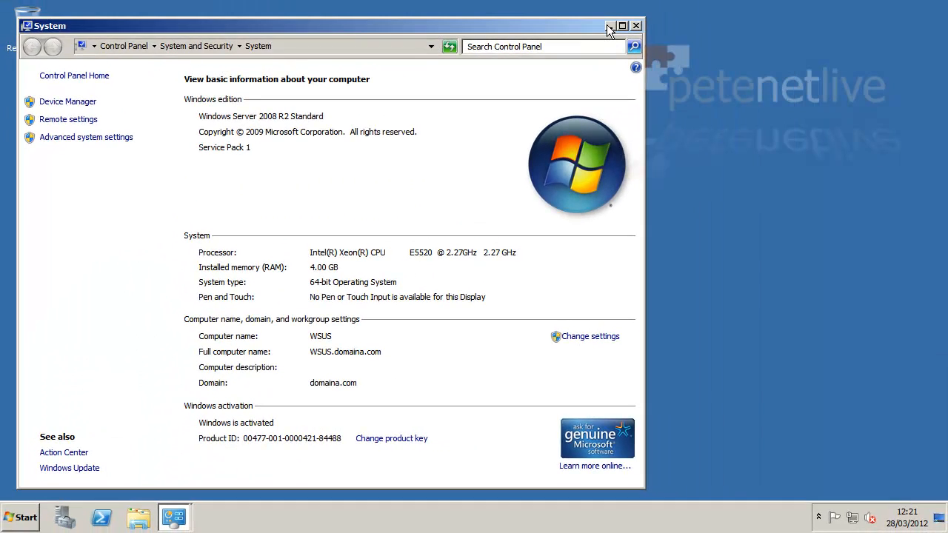
left_click(609, 28)
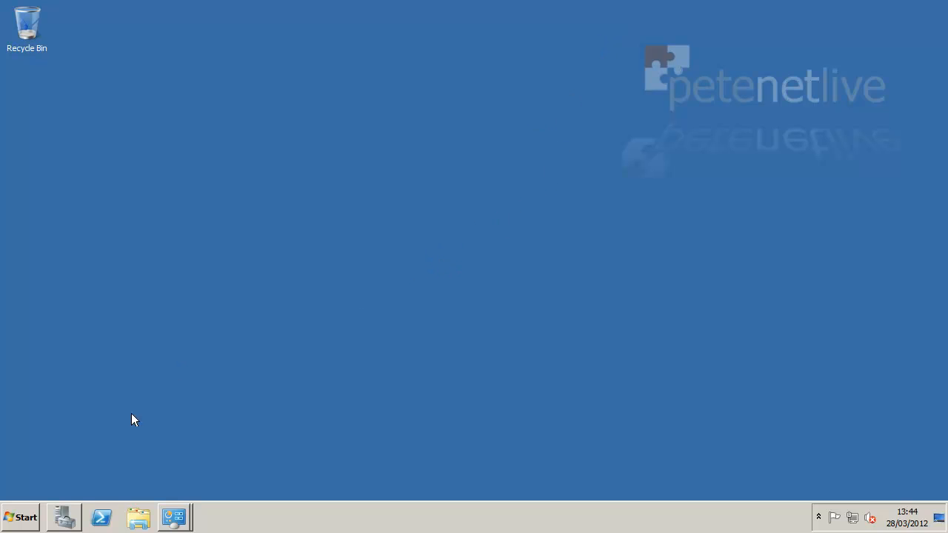
Download ReportViewer.exe from the Microsoft Report Viewer Redistributable 2008 page in Internet Explorer, save it and close the browser.
left_click(18, 517)
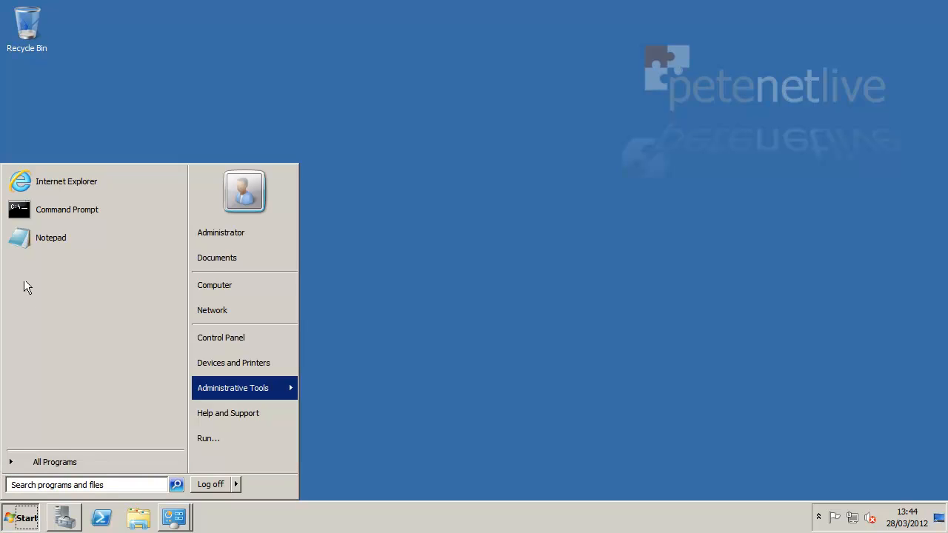
left_click(40, 189)
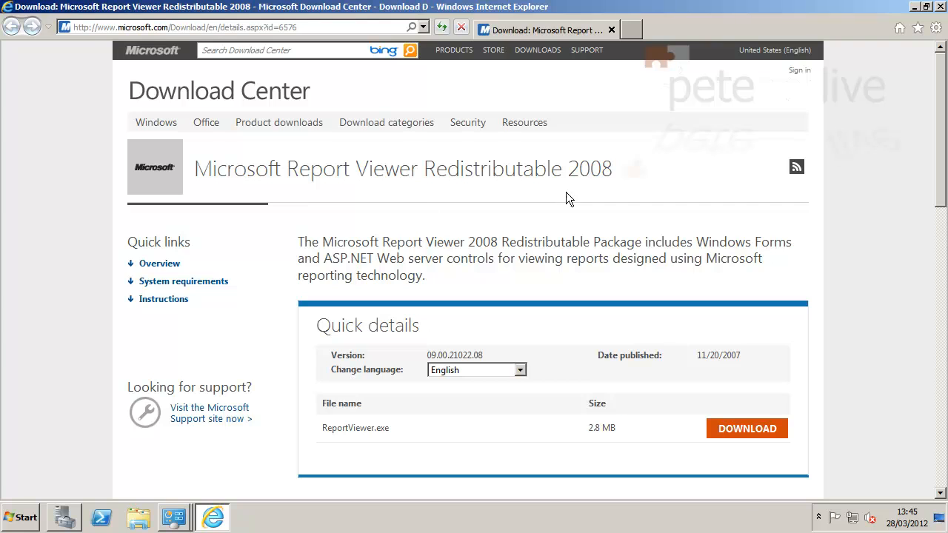
left_click(745, 432)
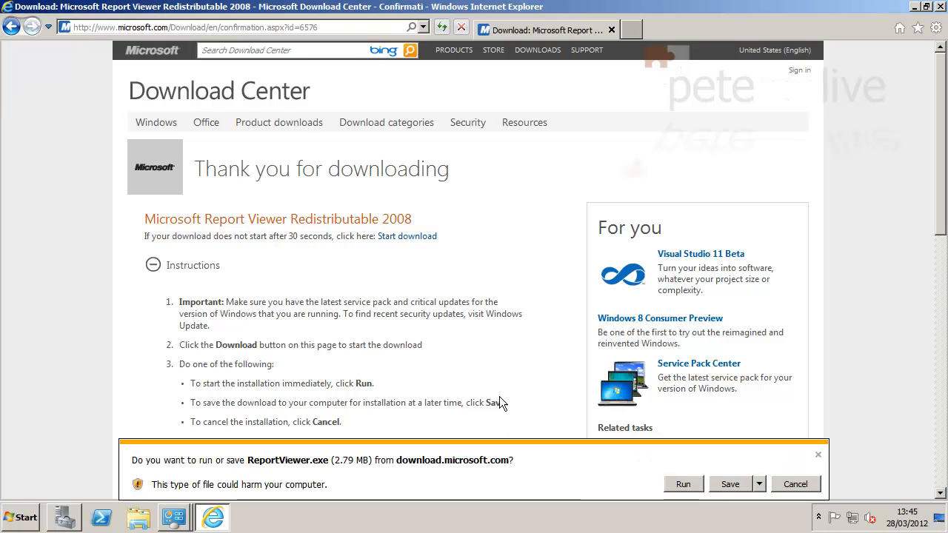
left_click(718, 485)
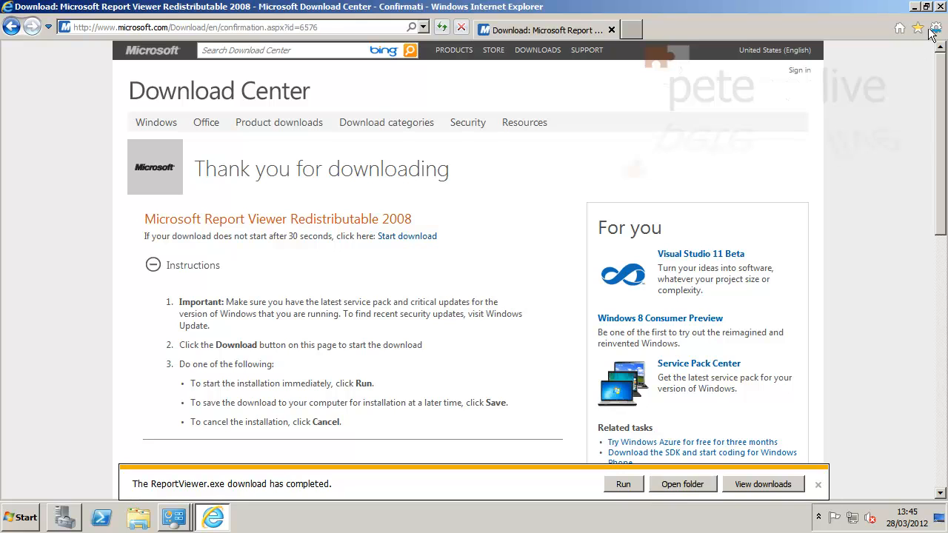
left_click(940, 7)
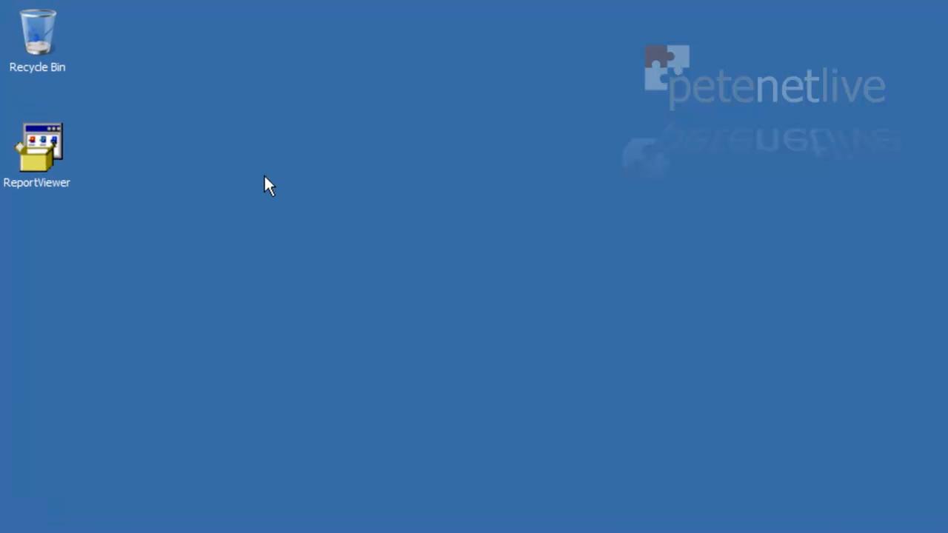
Install Microsoft Report Viewer Redistributable 2008 from the desktop ReportViewer file, accepting the license terms.
right_click(56, 154)
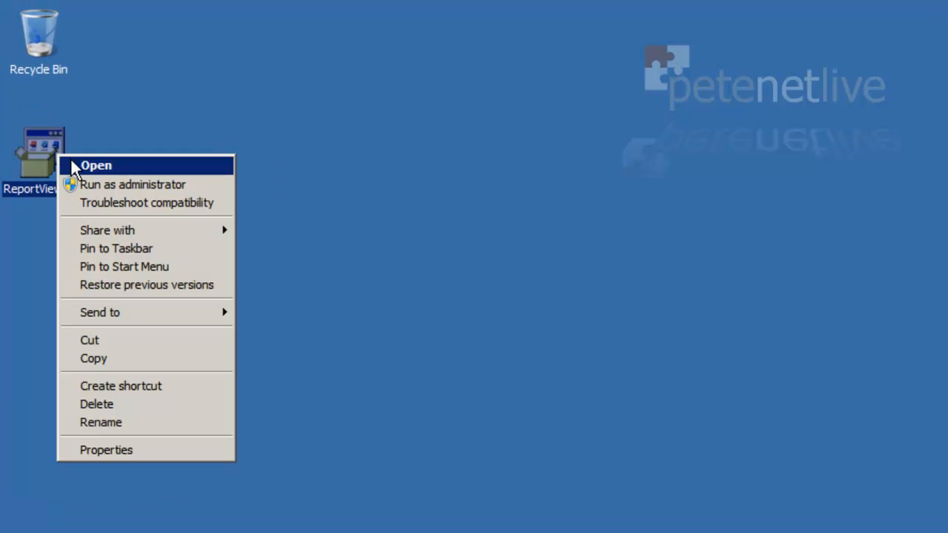
left_click(71, 164)
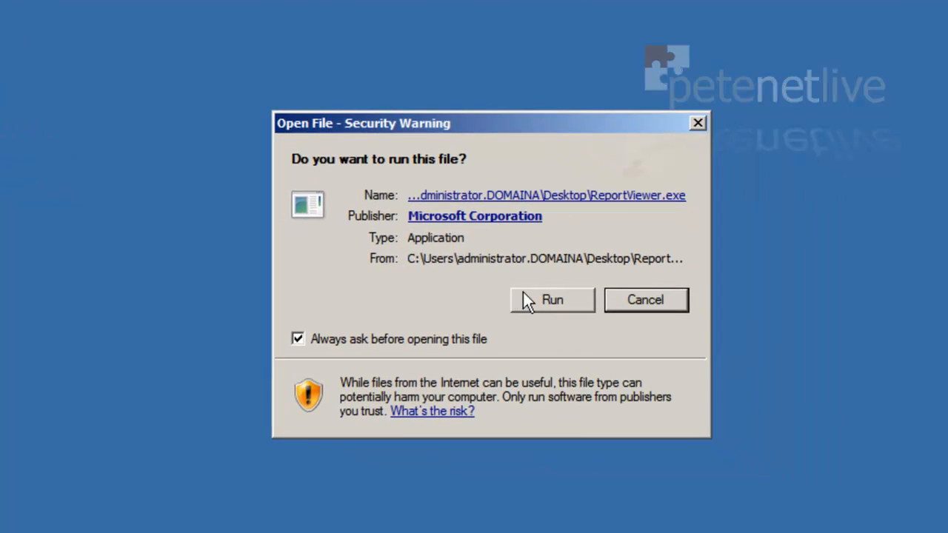
left_click(523, 293)
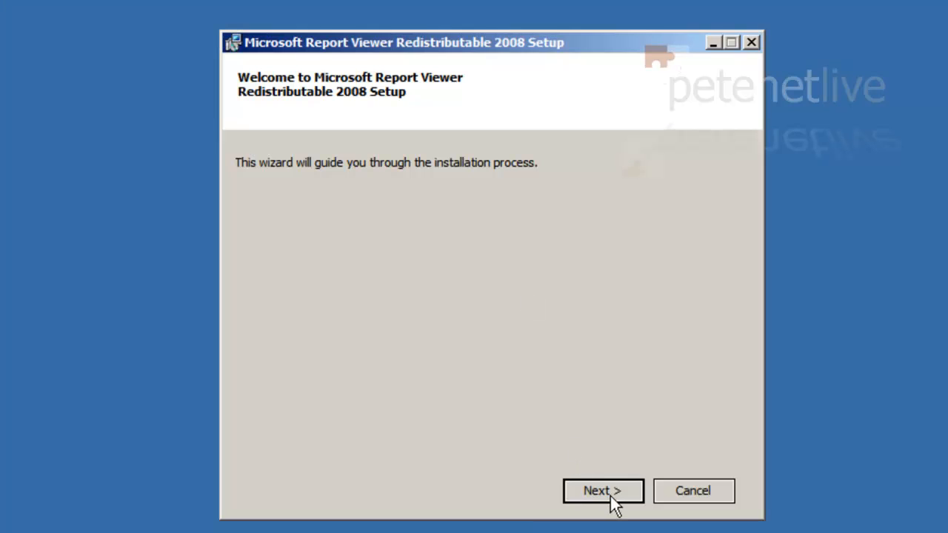
left_click(610, 493)
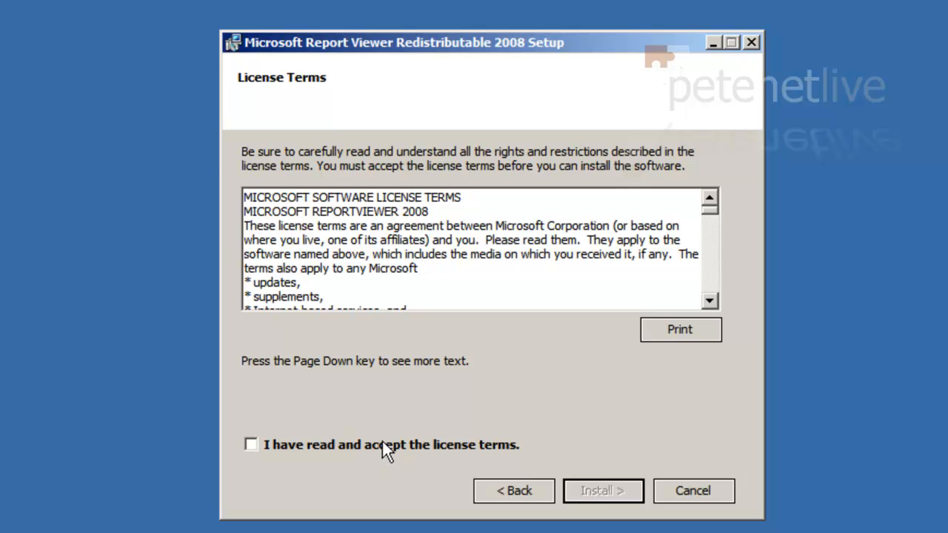
left_click(382, 444)
left_click(604, 493)
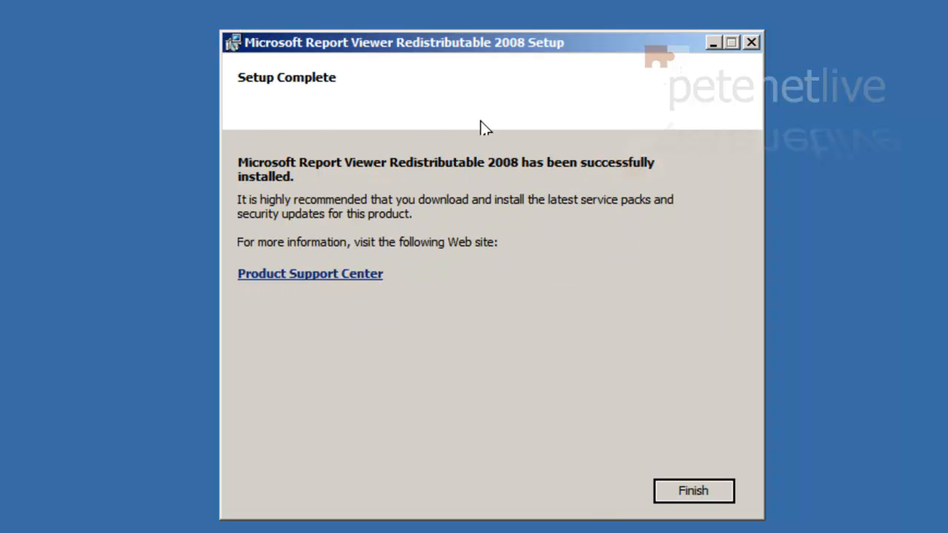
left_click(699, 493)
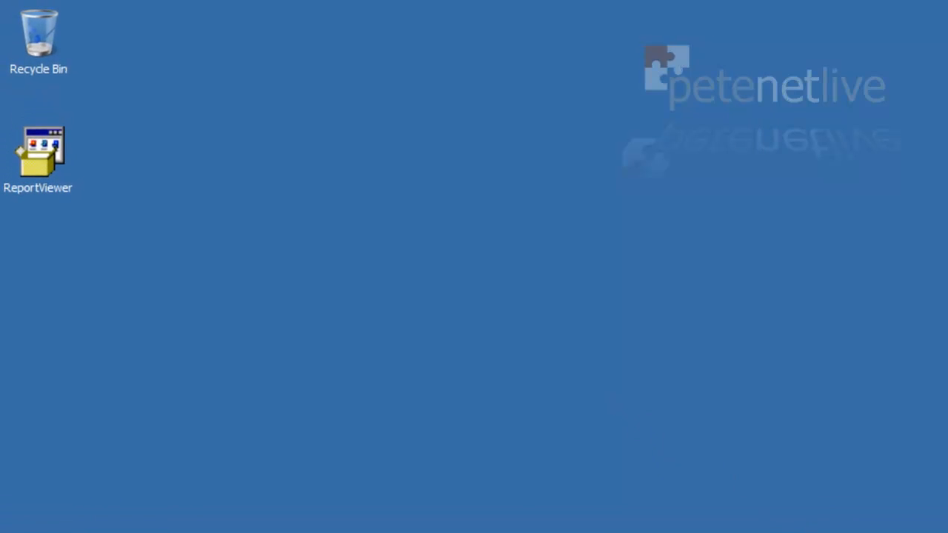
Delete the ReportViewer installer from the desktop.
right_click(49, 153)
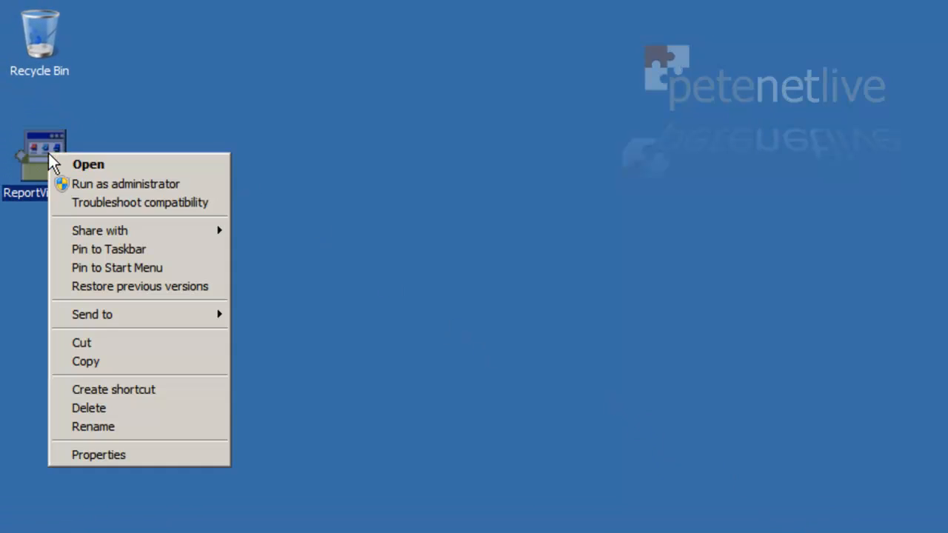
left_click(181, 406)
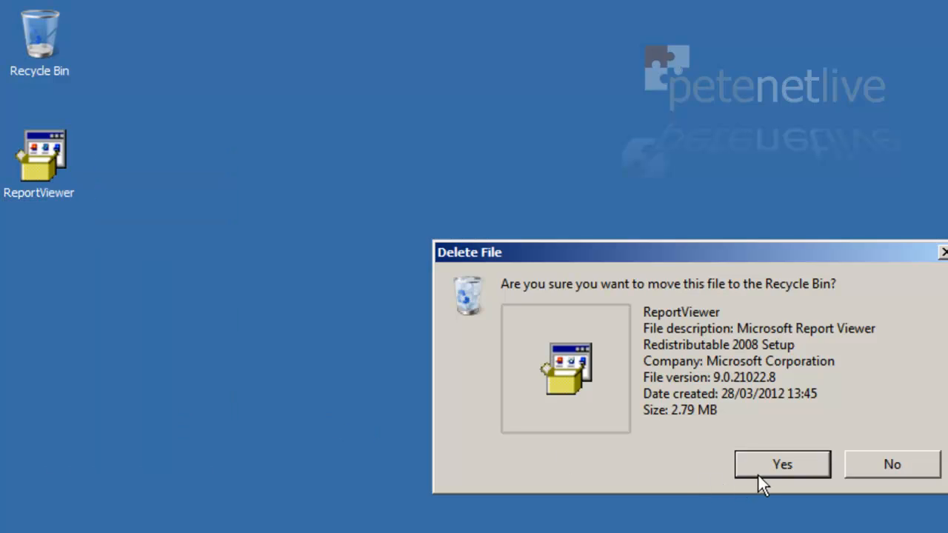
left_click(761, 464)
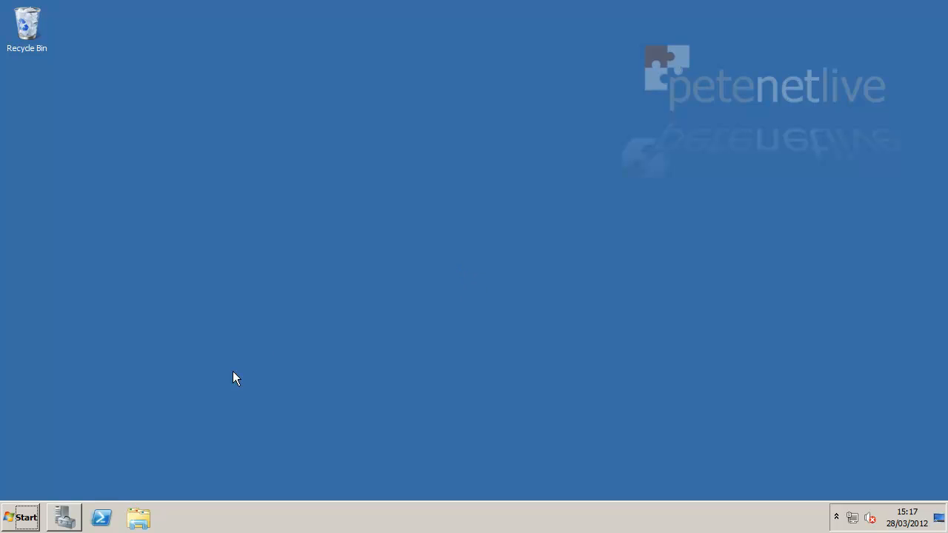
Start adding roles in Server Manager and select Windows Server Update Services together with its required role services.
left_click(63, 517)
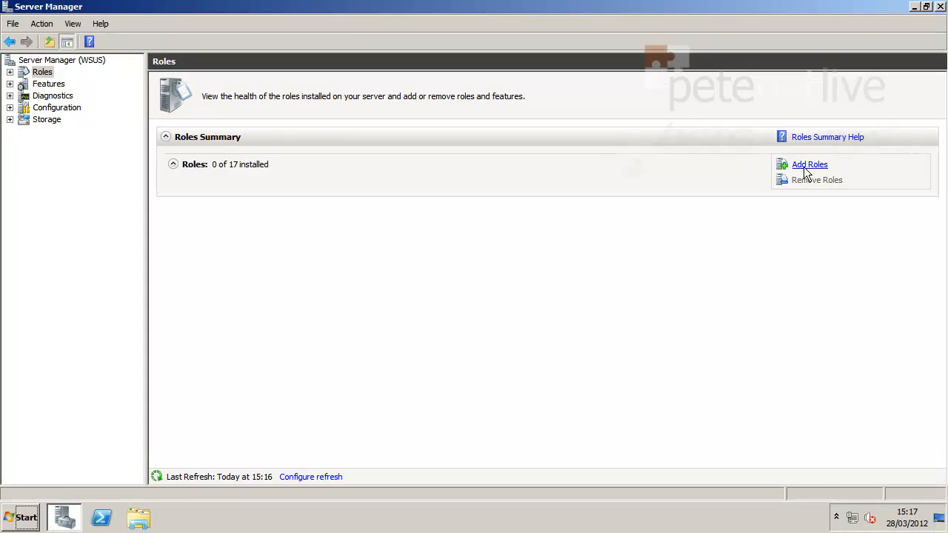
left_click(807, 165)
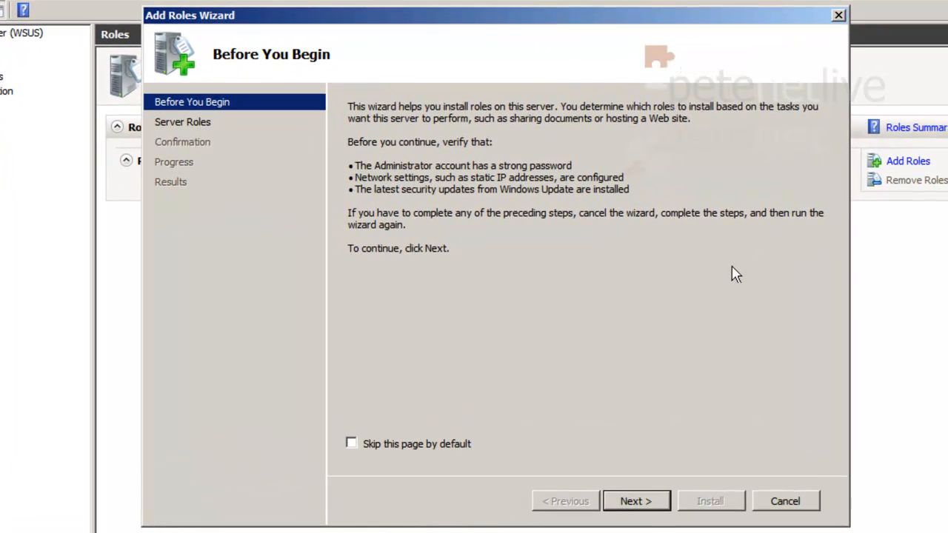
left_click(351, 444)
left_click(627, 502)
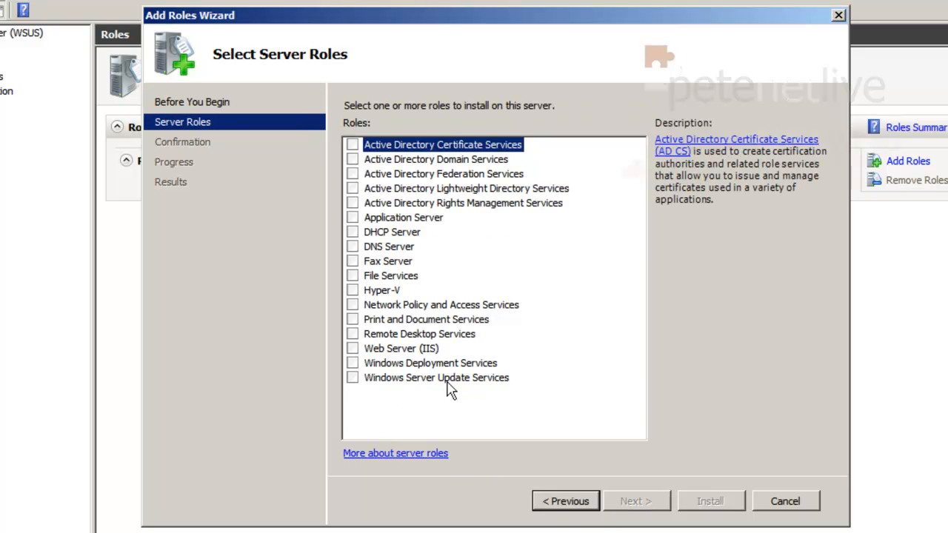
left_click(352, 378)
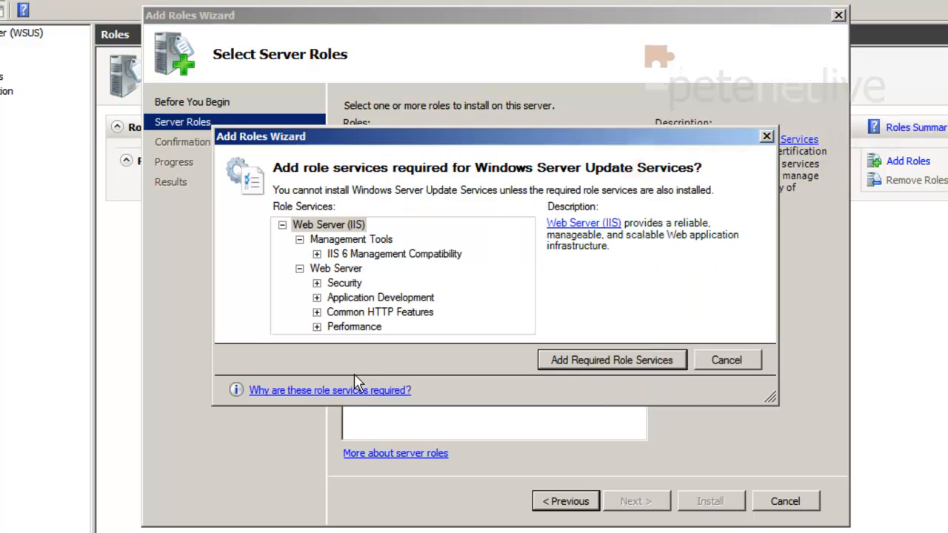
left_click(590, 361)
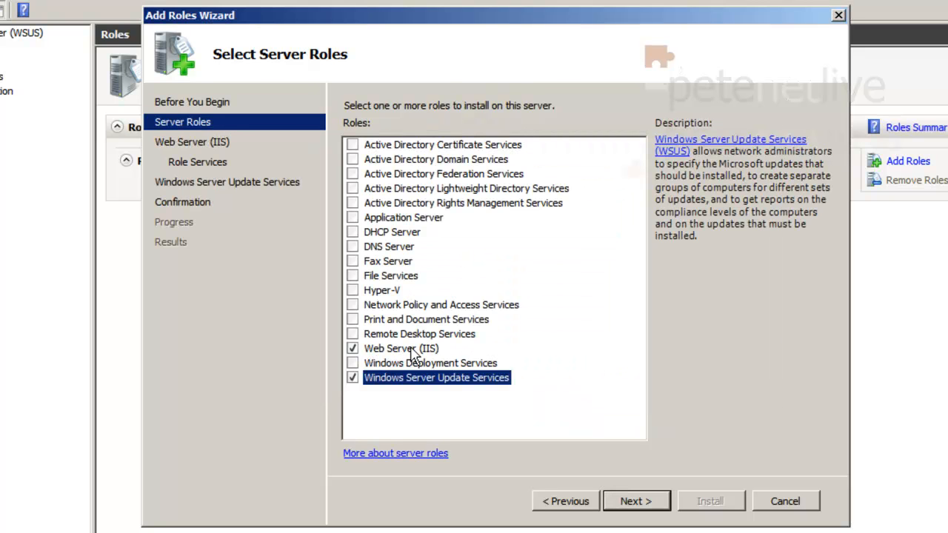
Keep the default Web Server (IIS) role services and start installing the selected roles.
left_click(633, 502)
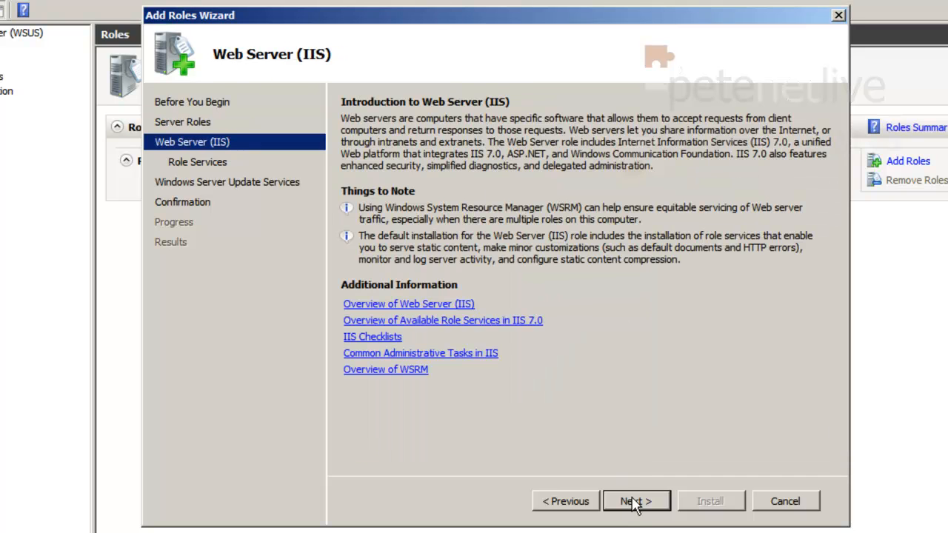
left_click(633, 502)
left_click(633, 502)
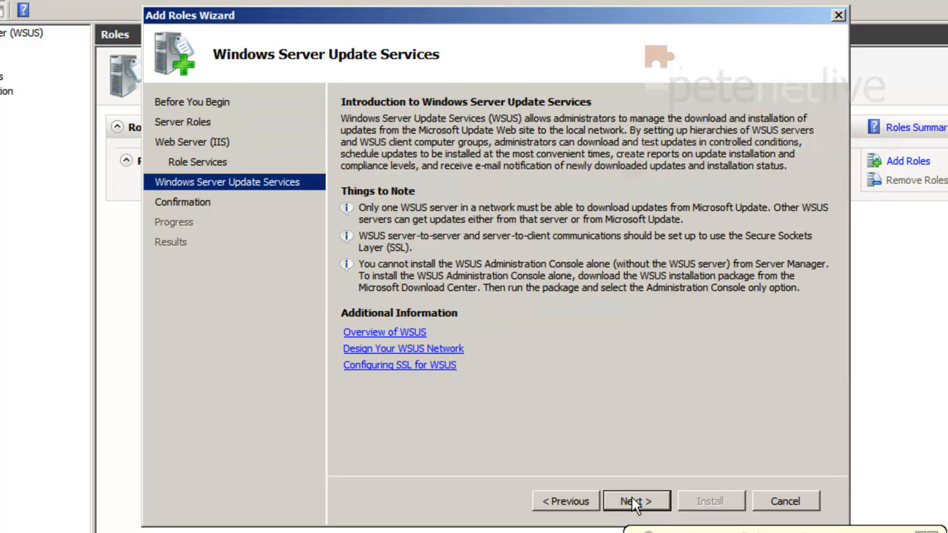
left_click(633, 502)
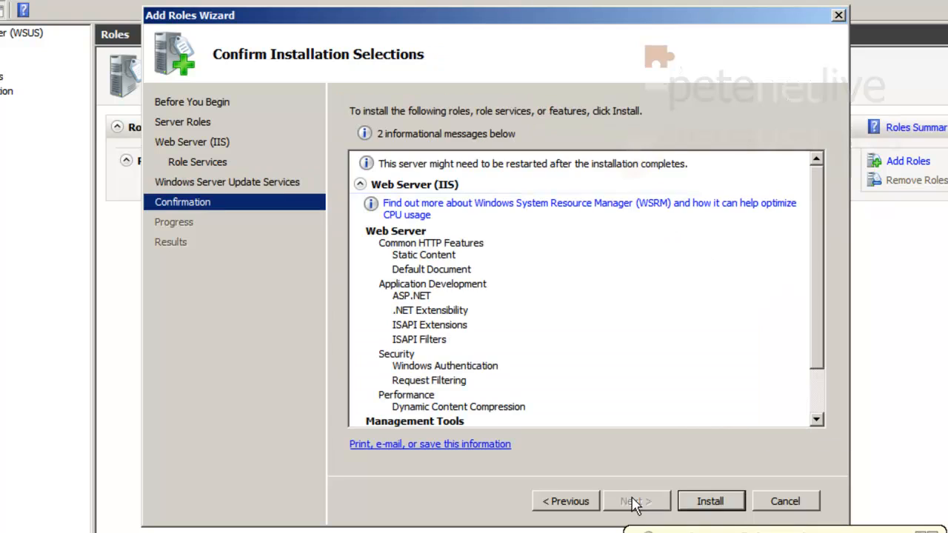
left_click(707, 502)
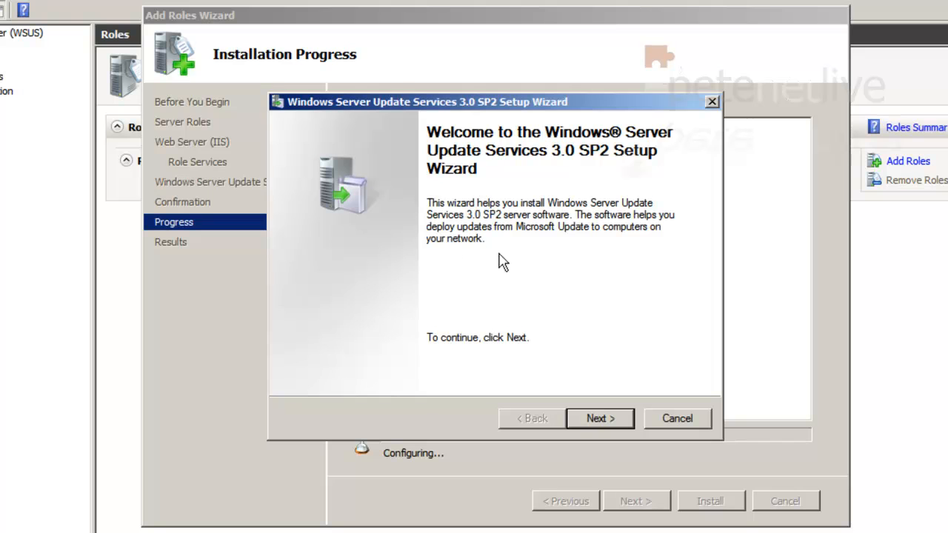
Begin the Windows Server Update Services 3.0 SP2 setup and accept its license agreement.
left_click(588, 426)
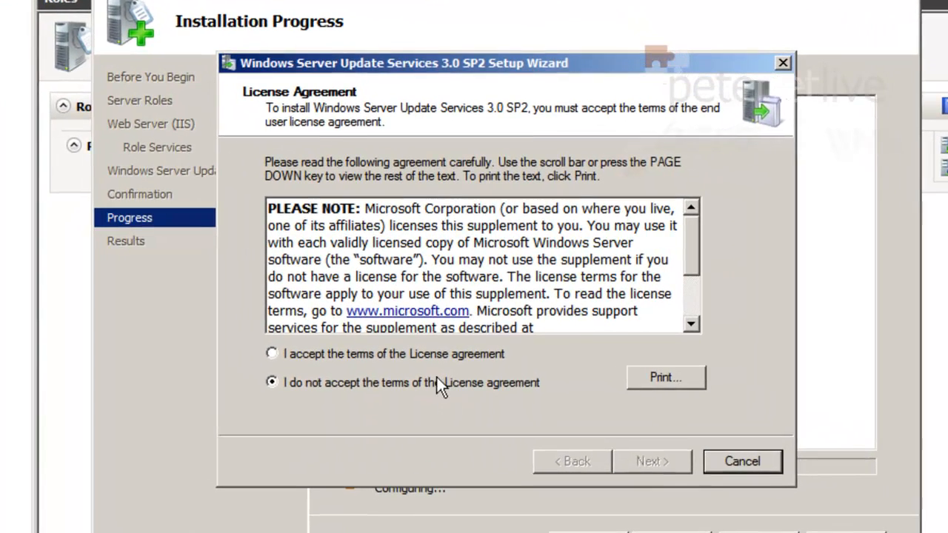
left_click(435, 363)
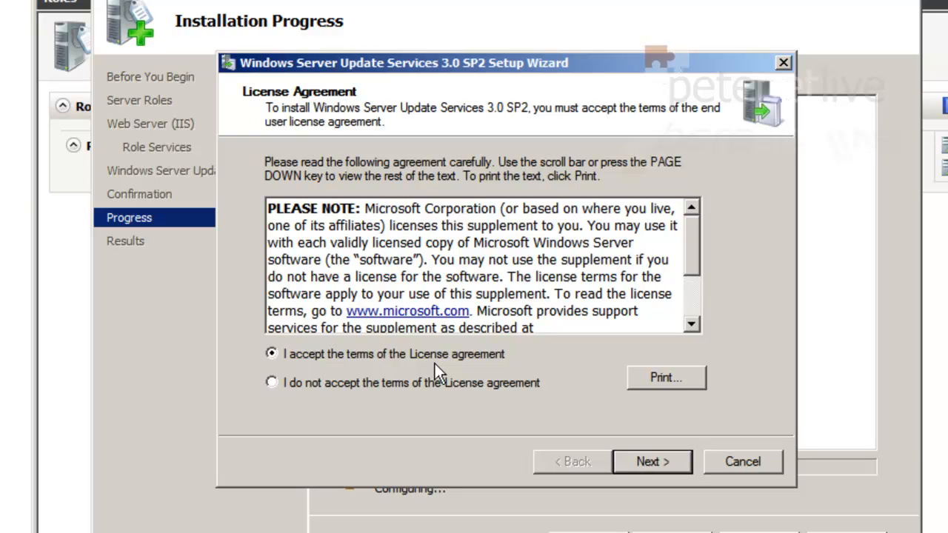
left_click(639, 457)
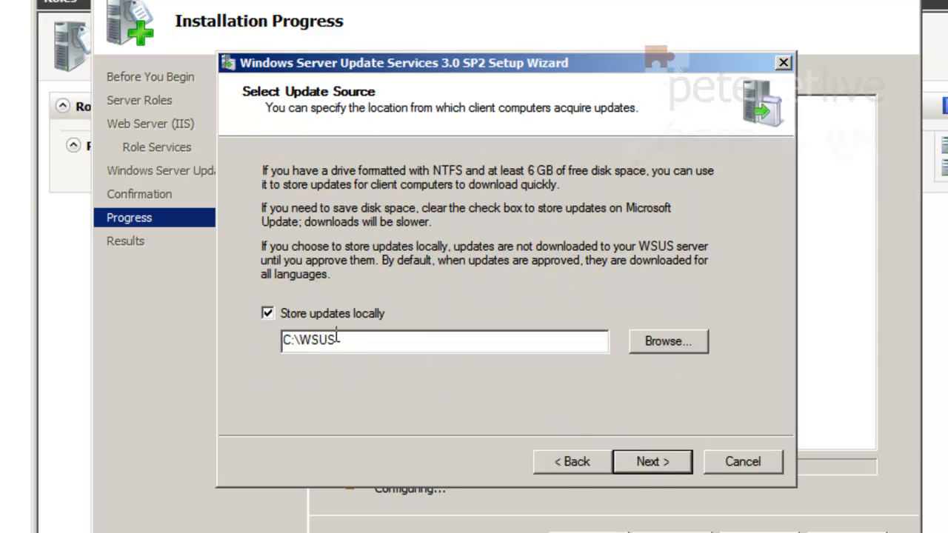
Set the local update storage location to D:\WSUS.
left_click(297, 340)
left_click_drag(294, 341, 258, 339)
type("D:")
left_click(664, 461)
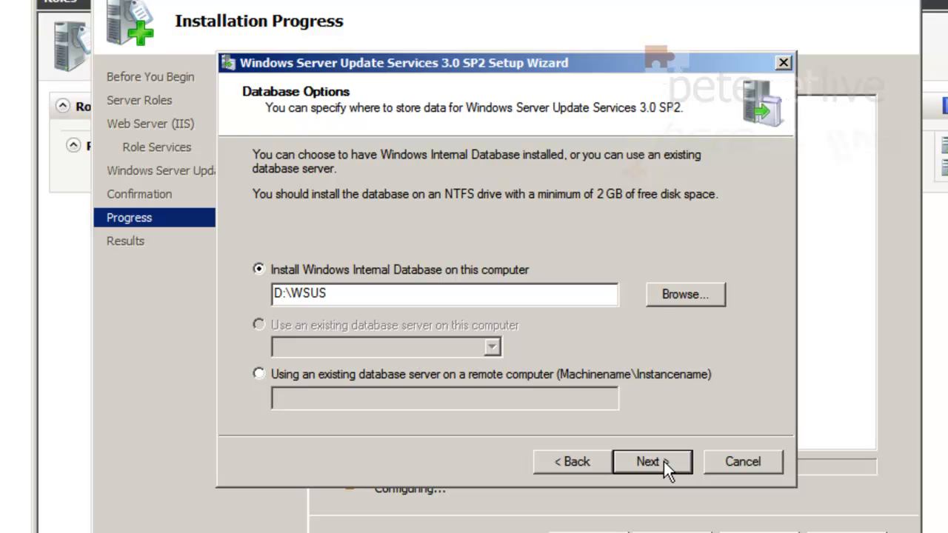
Install WSUS with the Windows Internal Database in D:\WSUS and the existing IIS Default Web site.
left_click(664, 461)
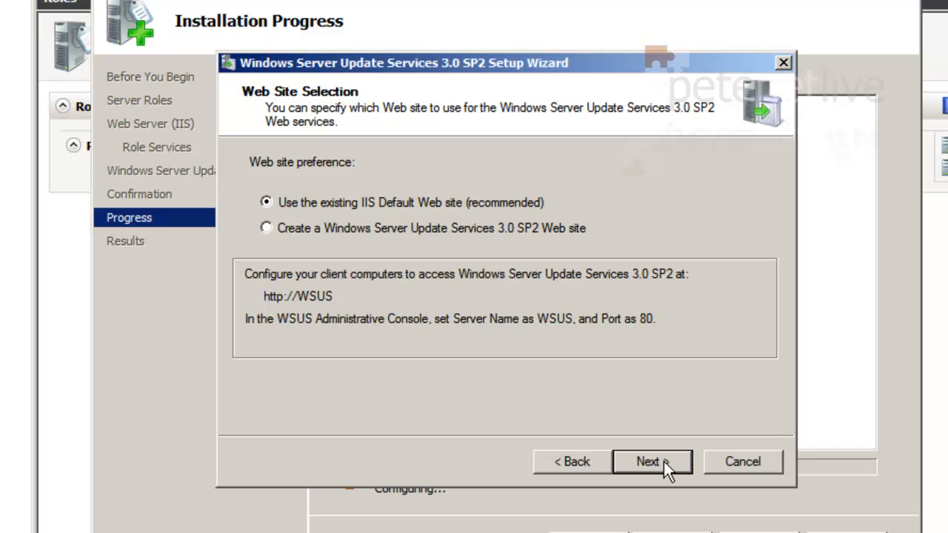
left_click(664, 462)
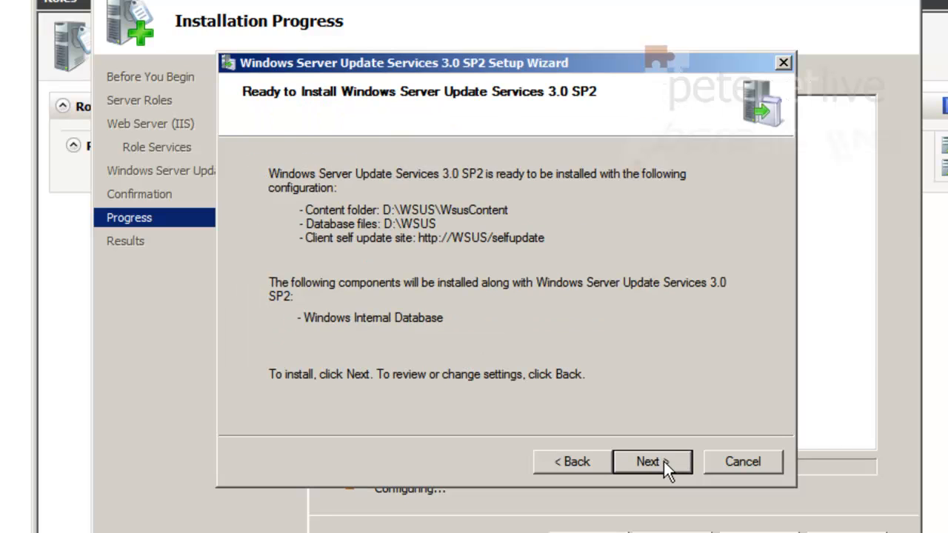
left_click(663, 461)
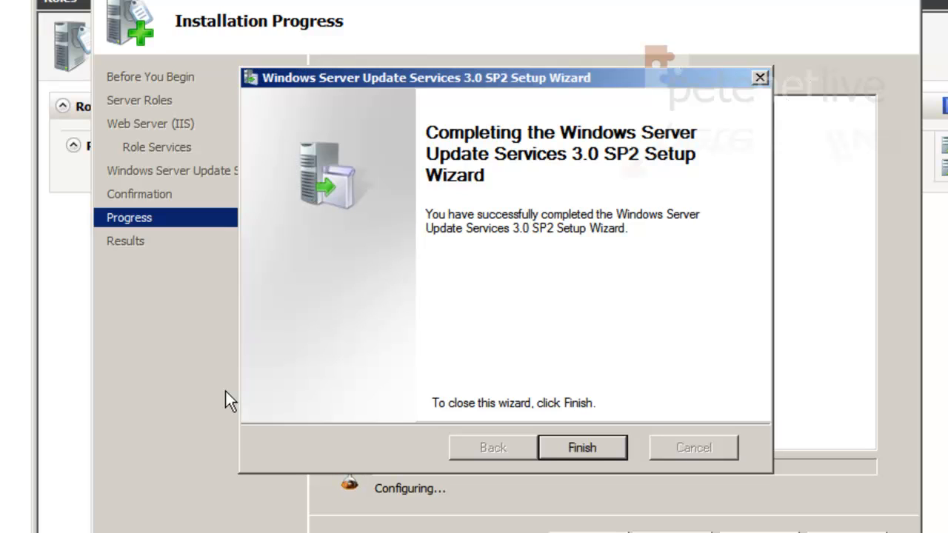
Finish the WSUS 3.0 SP2 setup and, in its configuration wizard, opt out of the Microsoft Update Improvement Program.
left_click(560, 448)
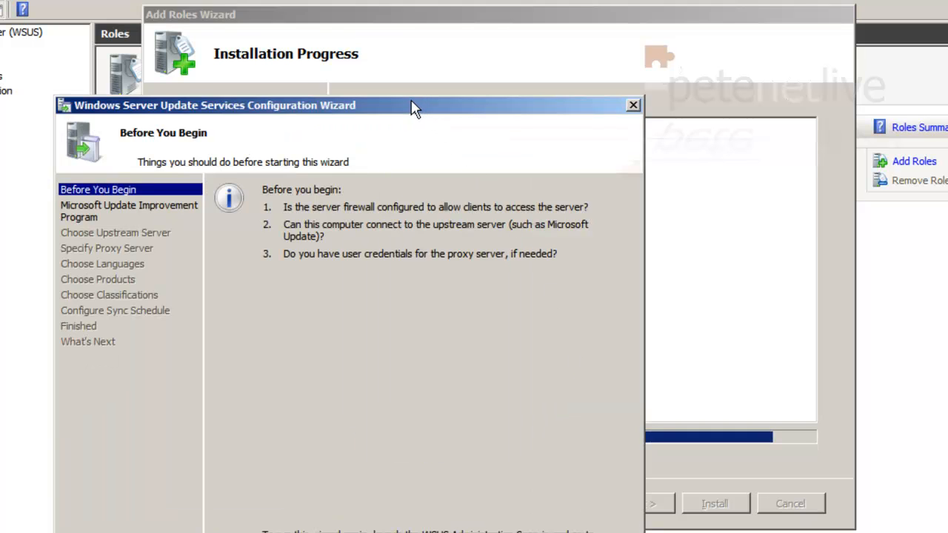
left_click_drag(412, 108, 568, 24)
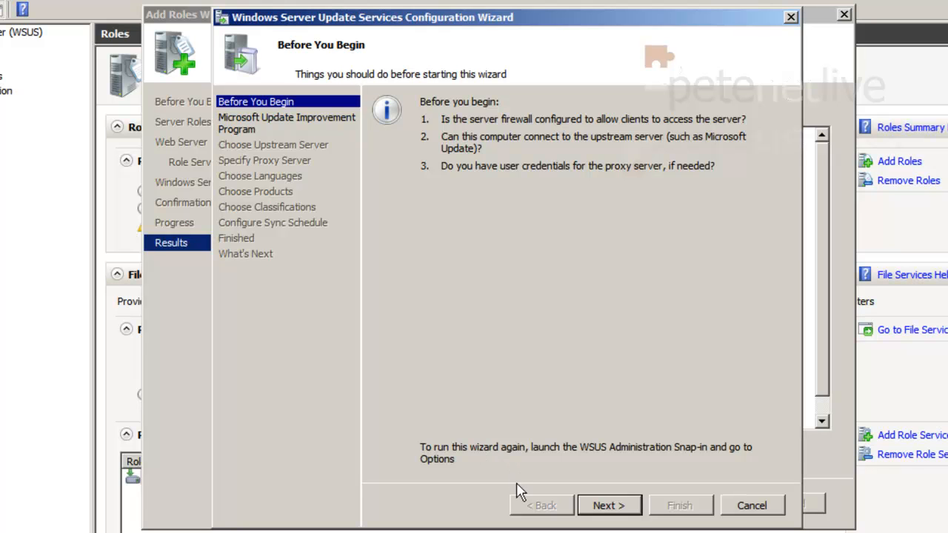
left_click(597, 510)
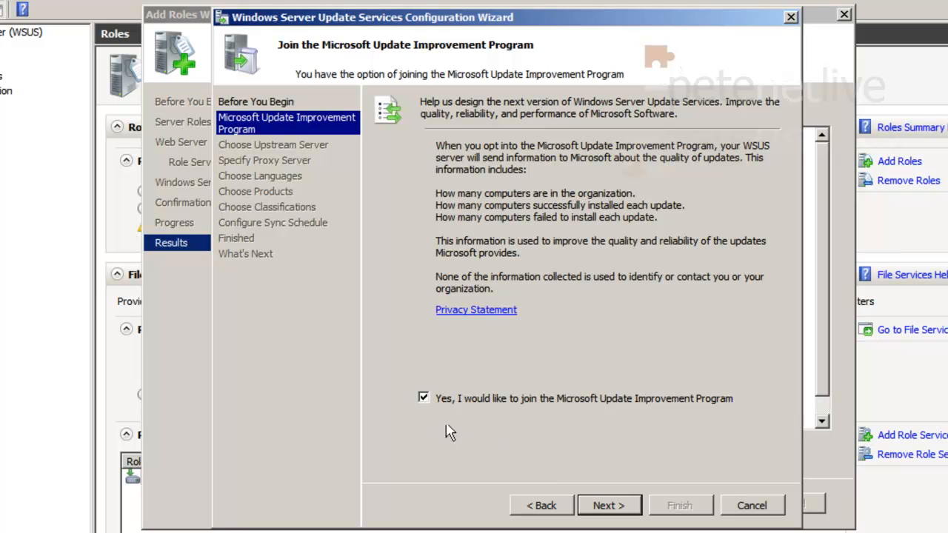
left_click(423, 399)
left_click(619, 508)
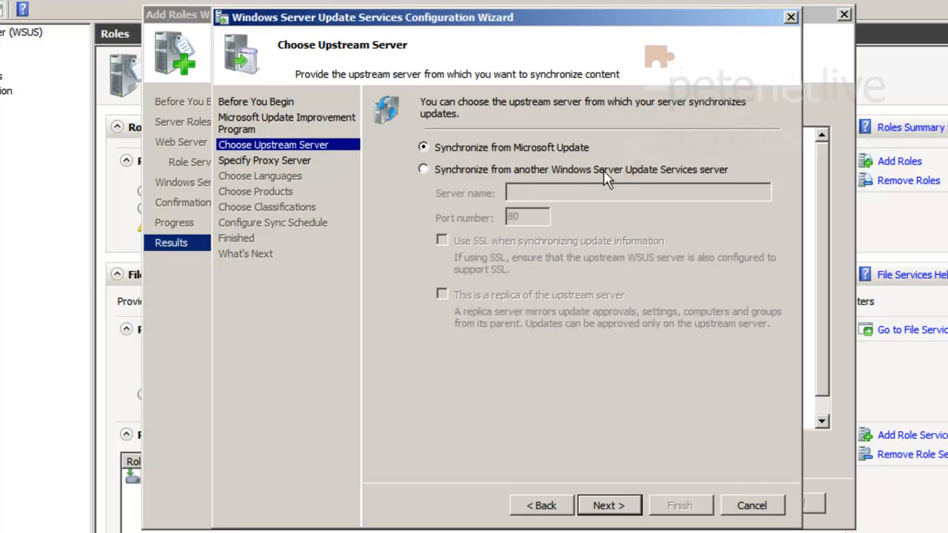
Keep Microsoft Update as the upstream synchronization source and leave the proxy server unused.
left_click(609, 506)
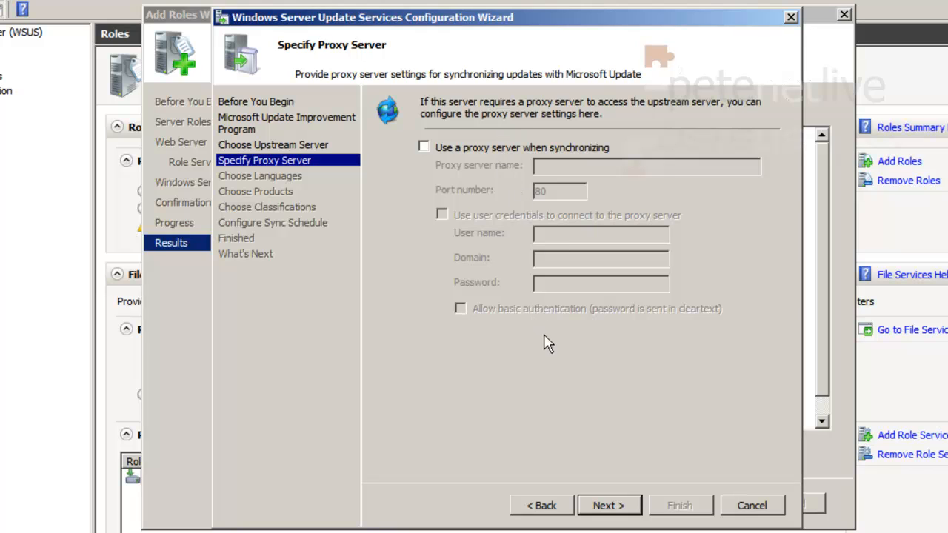
left_click(423, 148)
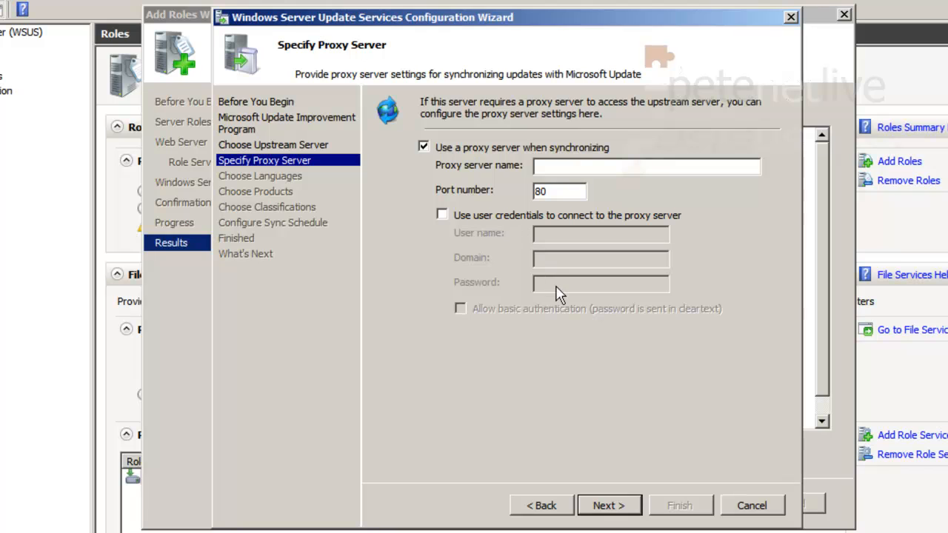
left_click(423, 148)
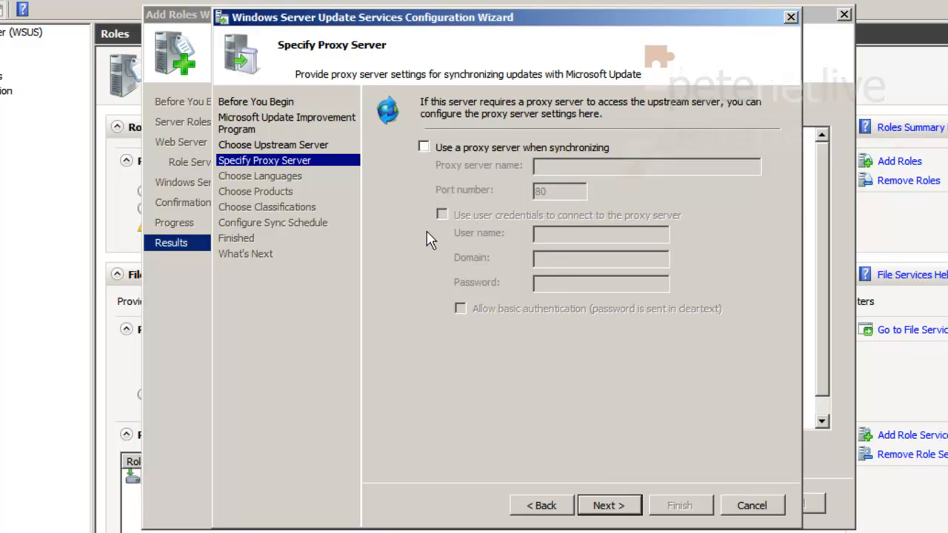
left_click(609, 505)
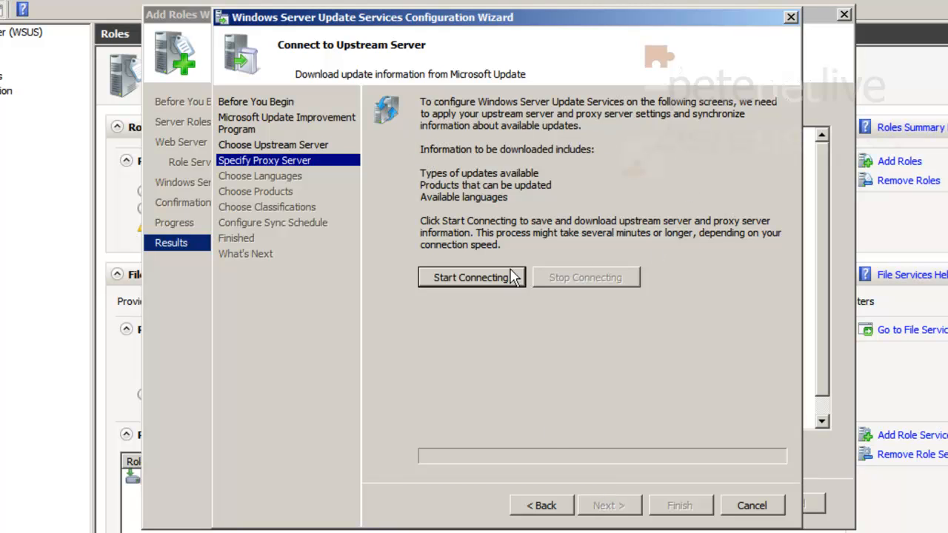
Connect to the upstream server for update information and keep English as the only download language.
left_click(446, 285)
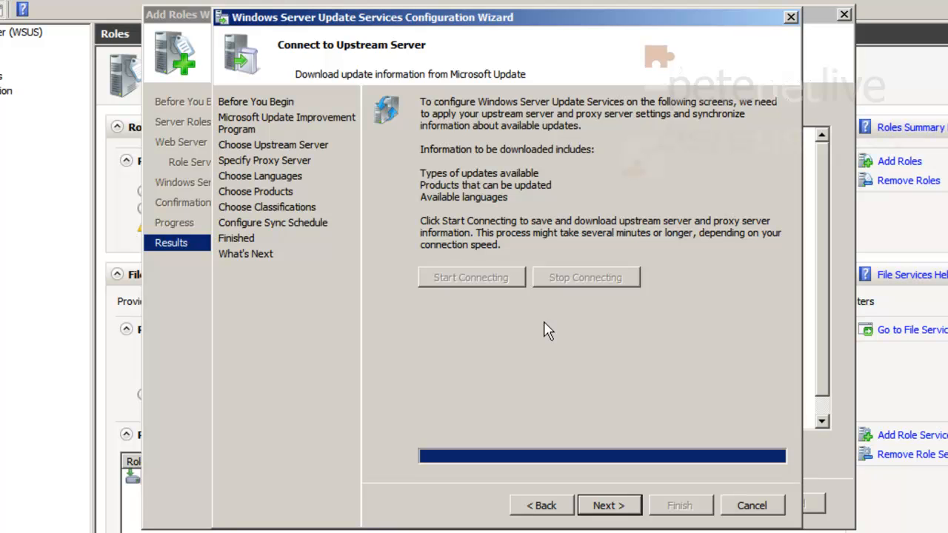
left_click(604, 511)
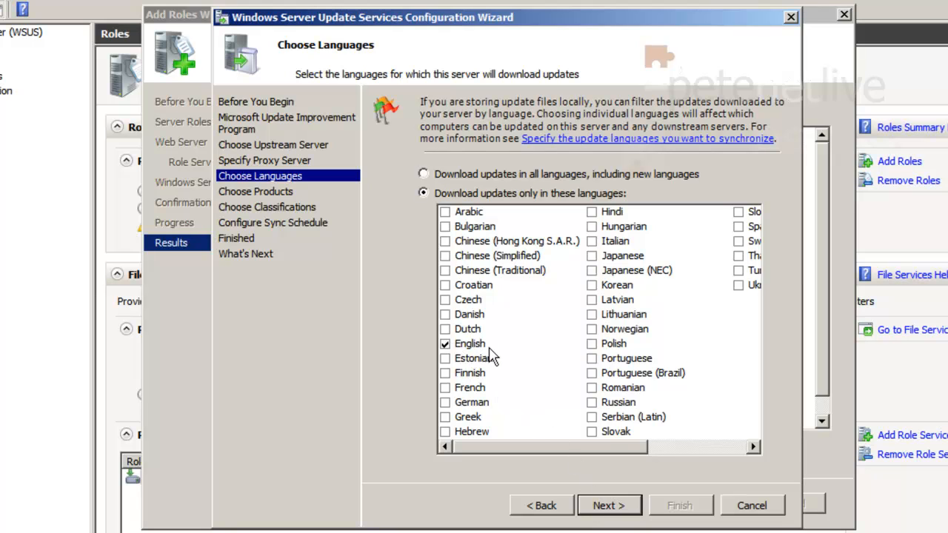
left_click(612, 506)
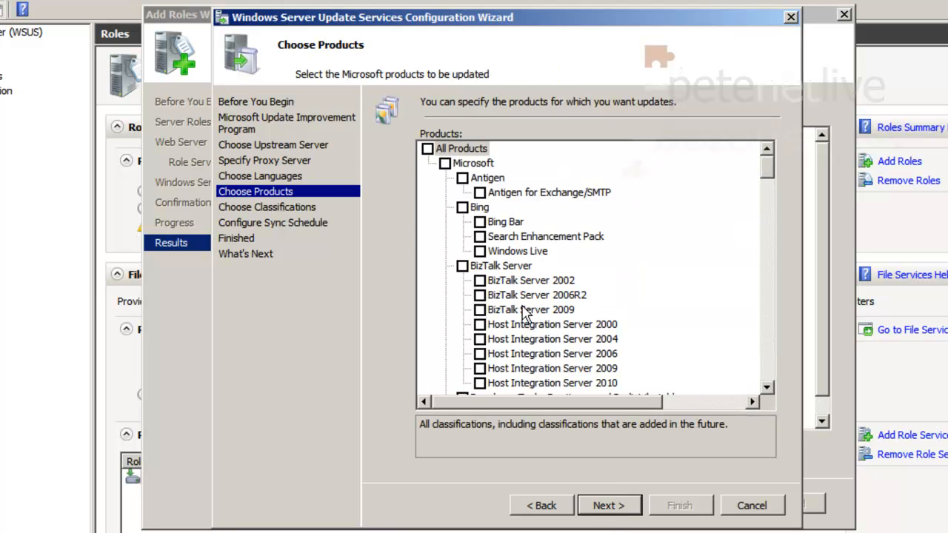
Choose Exchange Server 2010 for updates and reduce the Office product selection to Office 2010 only.
left_click(767, 376)
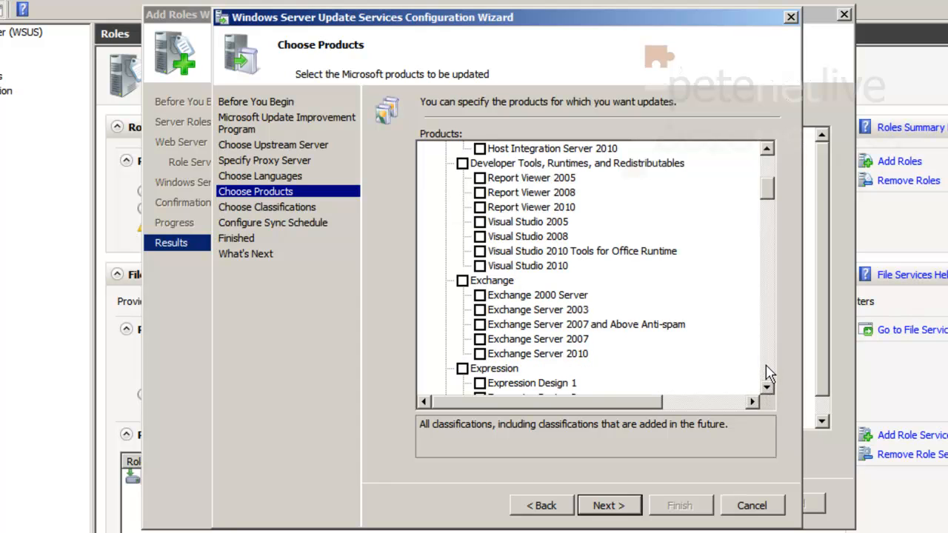
left_click(482, 357)
scroll(774, 352, "down", 5)
scroll(774, 352, "down", 5)
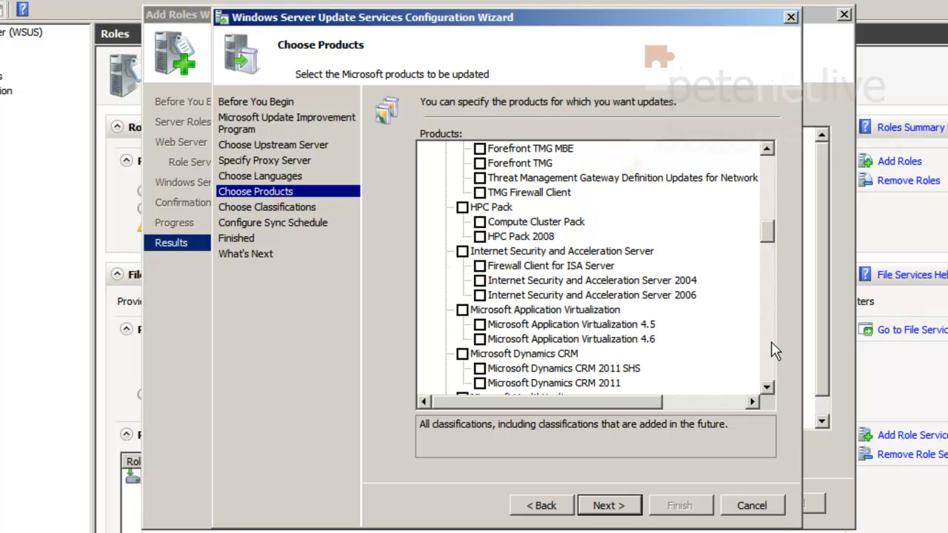
scroll(774, 351, "down", 5)
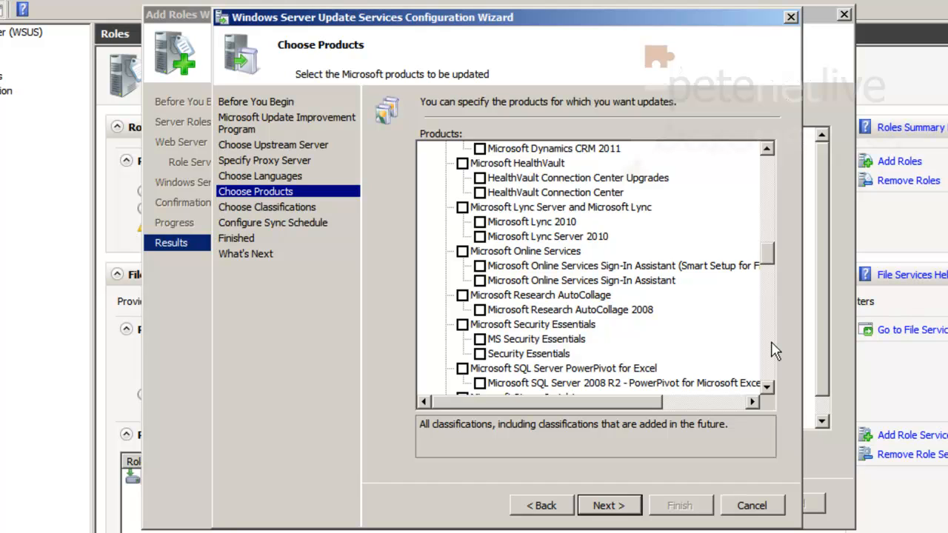
scroll(774, 351, "down", 5)
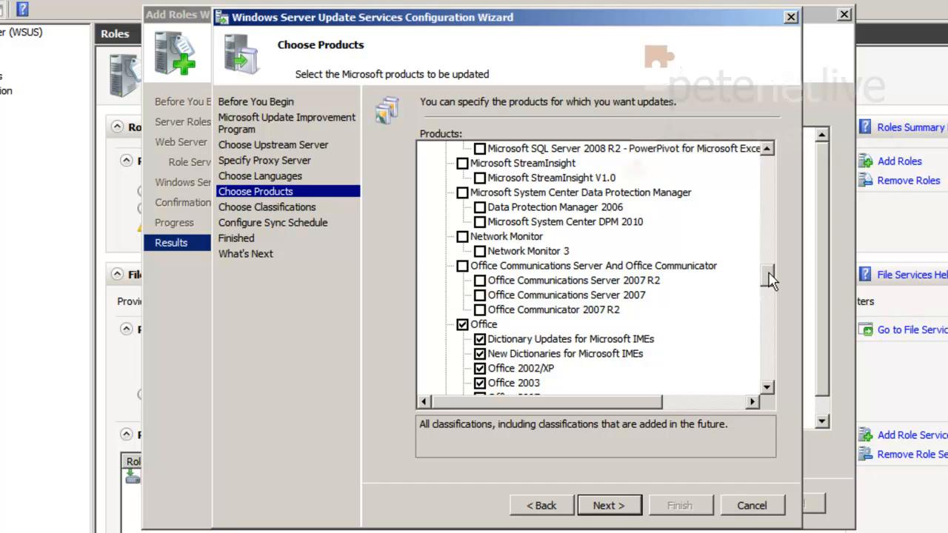
scroll(770, 280, "down", 1)
left_click(462, 265)
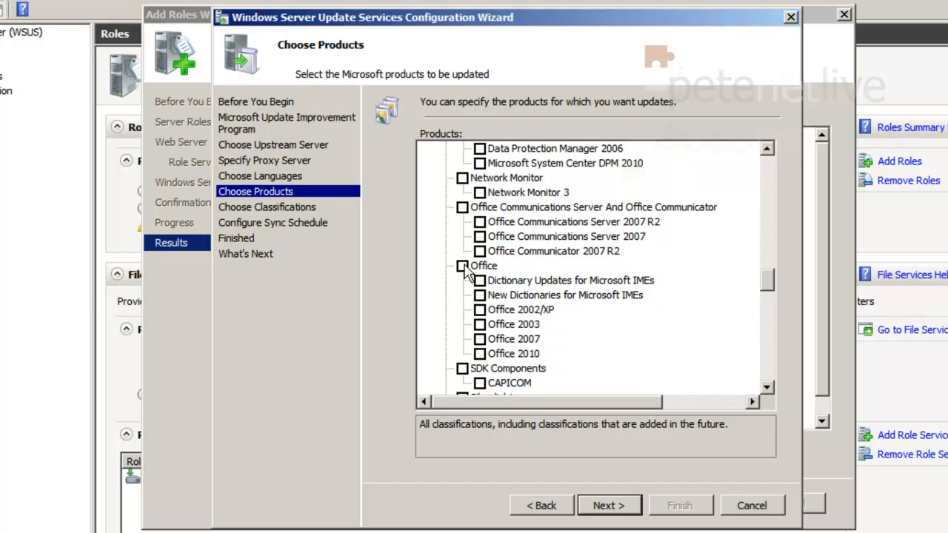
left_click(480, 353)
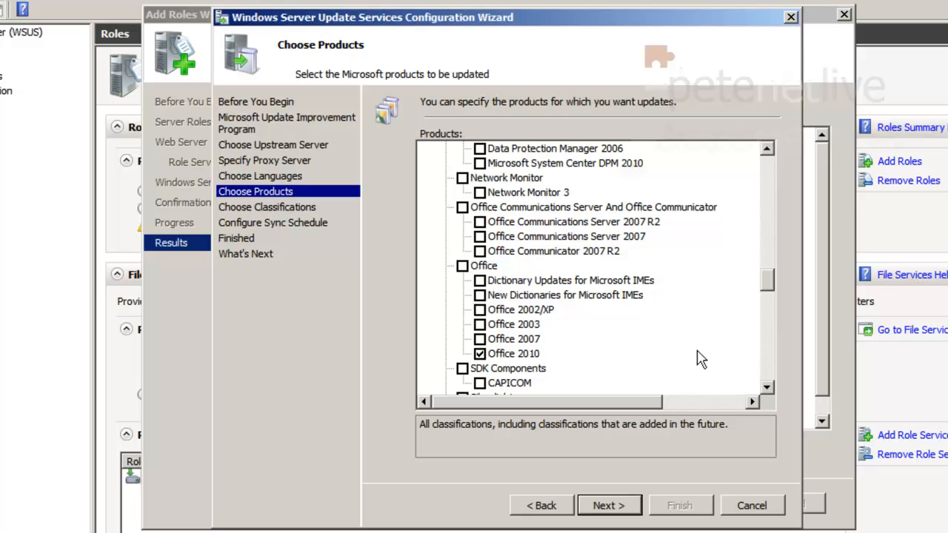
Clear the Windows product group, select Windows Server 2008 R2 within it, and accept the product selection.
left_click(767, 354)
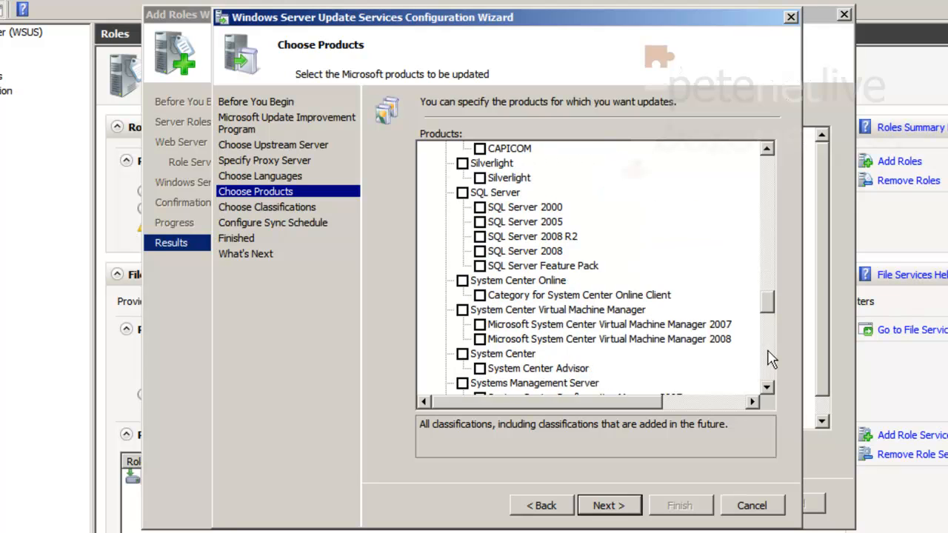
left_click(768, 354)
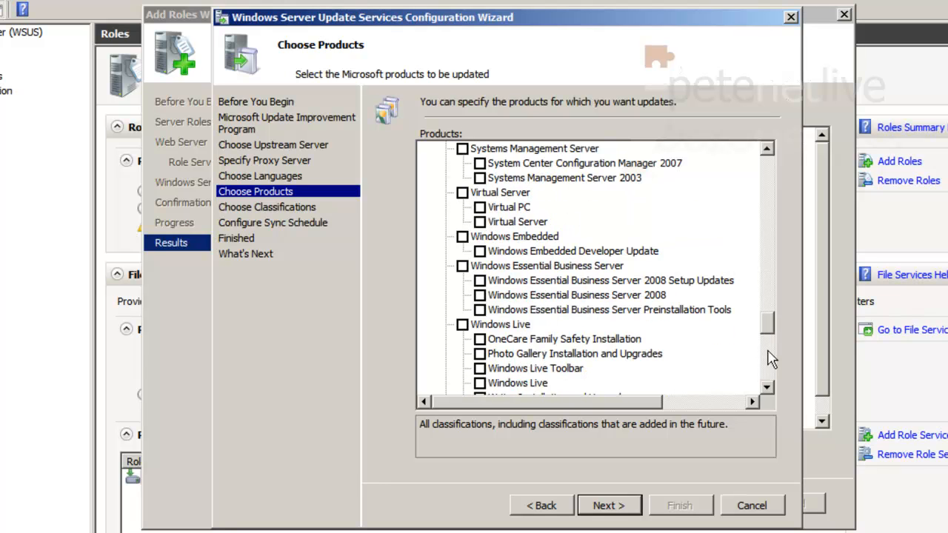
left_click(768, 354)
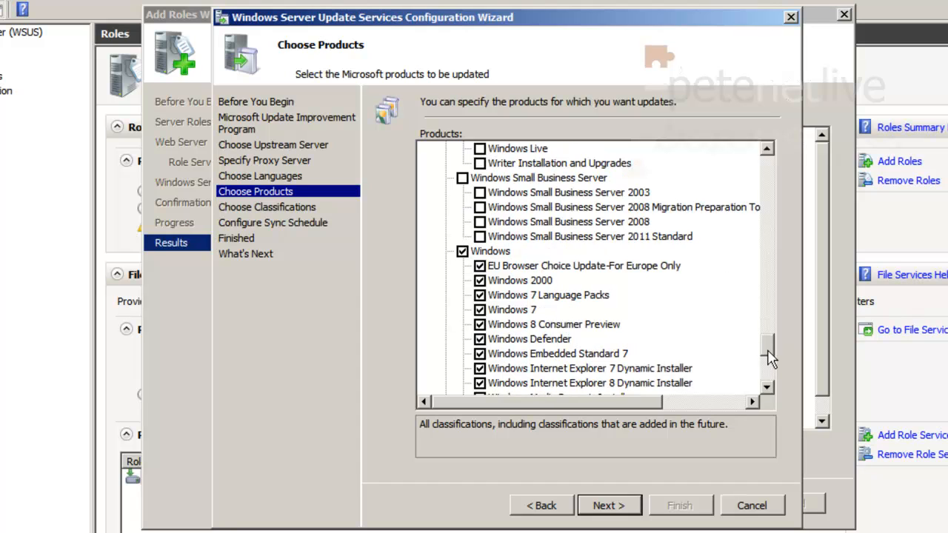
left_click(460, 253)
scroll(768, 381, "down", 5)
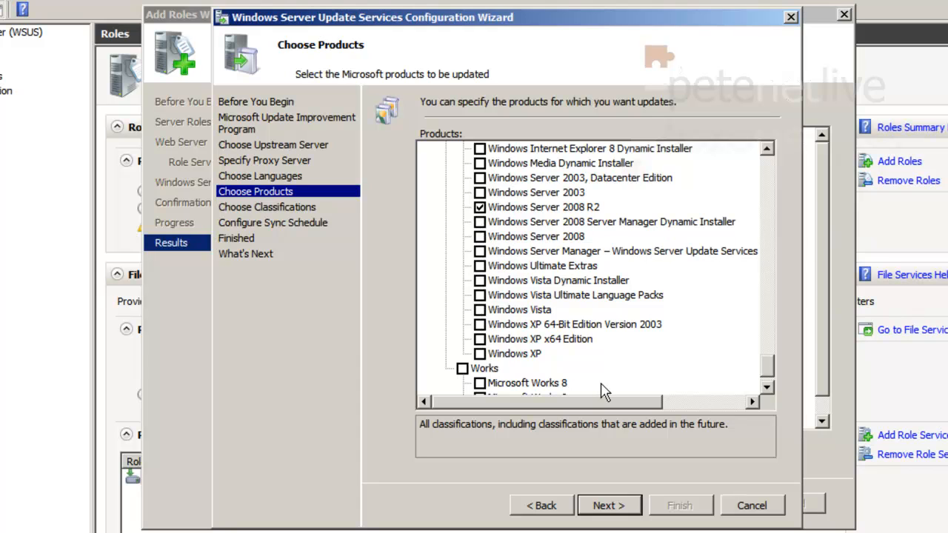
scroll(769, 388, "down", 1)
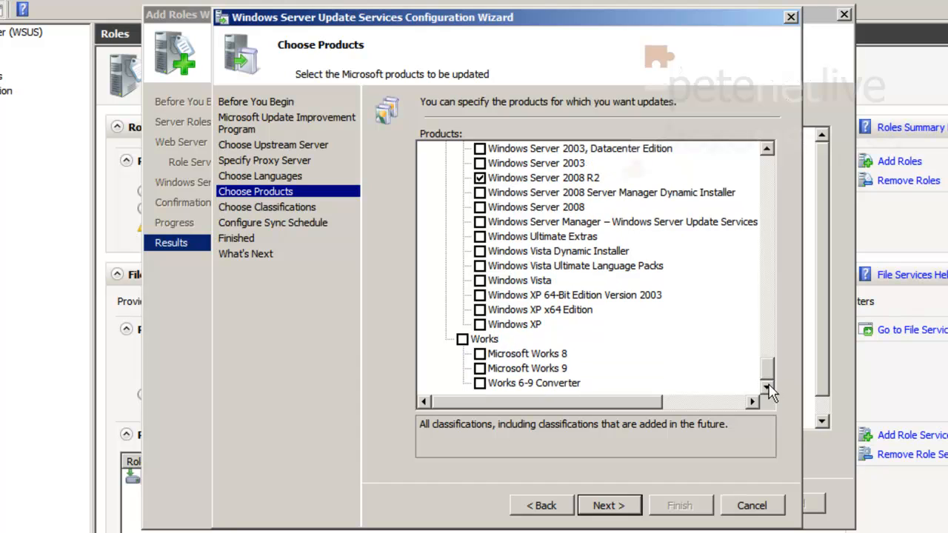
left_click(622, 509)
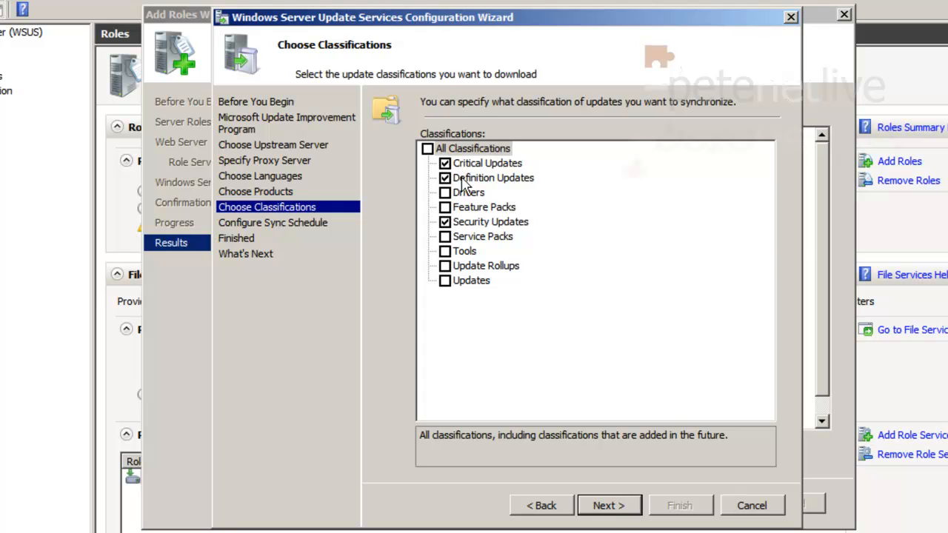
Add the Service Packs, Updates and Update Rollups classifications to the updates being synchronized.
left_click(445, 237)
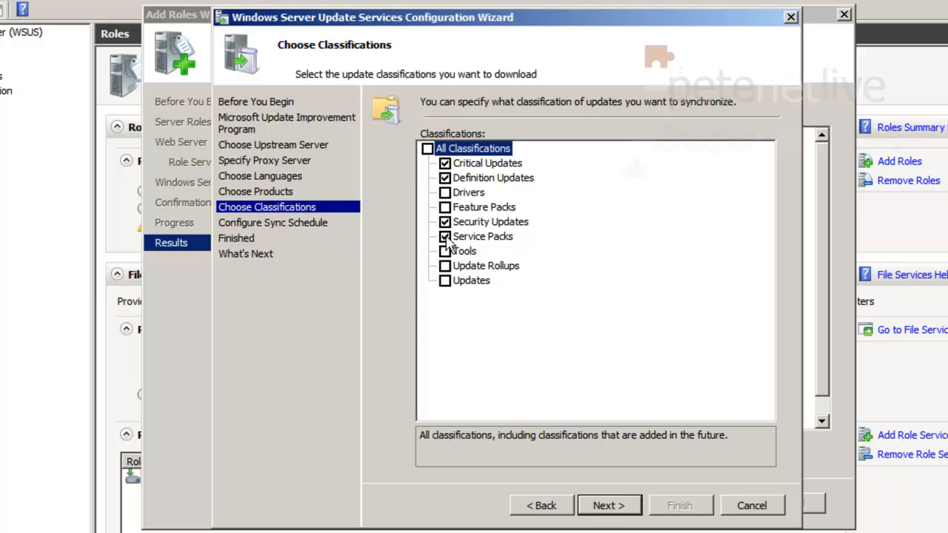
left_click(445, 280)
left_click(445, 266)
left_click(611, 509)
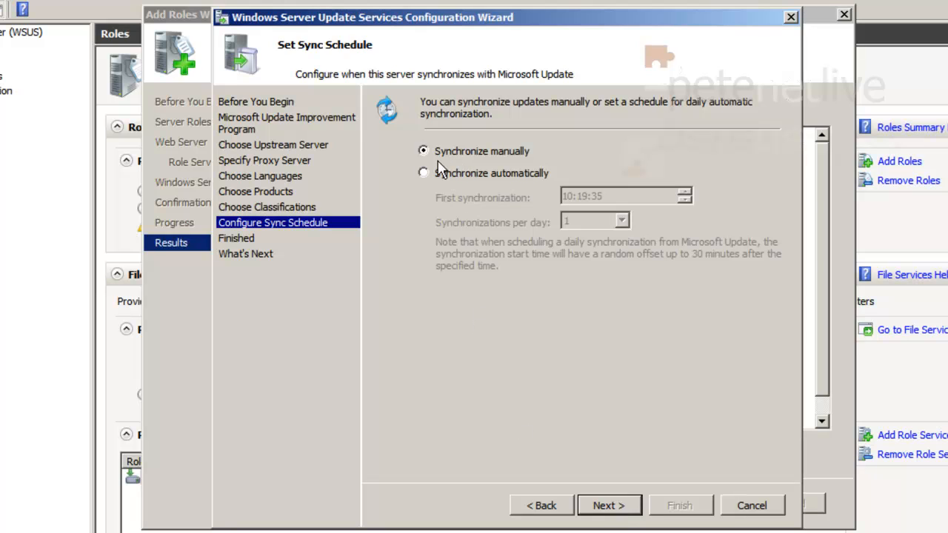
Schedule automatic synchronization once per day and adjust the time of the first synchronization.
left_click(421, 178)
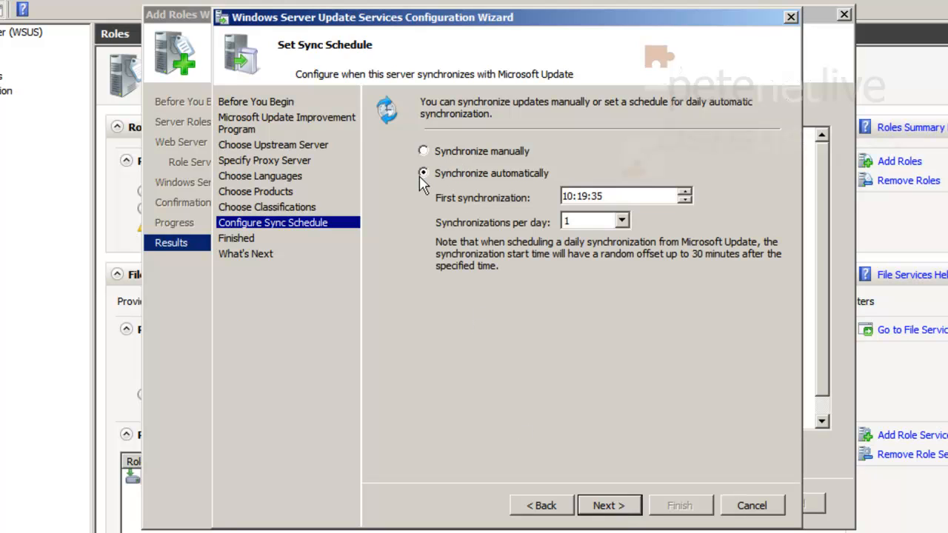
left_click(569, 197)
left_click(581, 197)
left_click(601, 197)
left_click(619, 512)
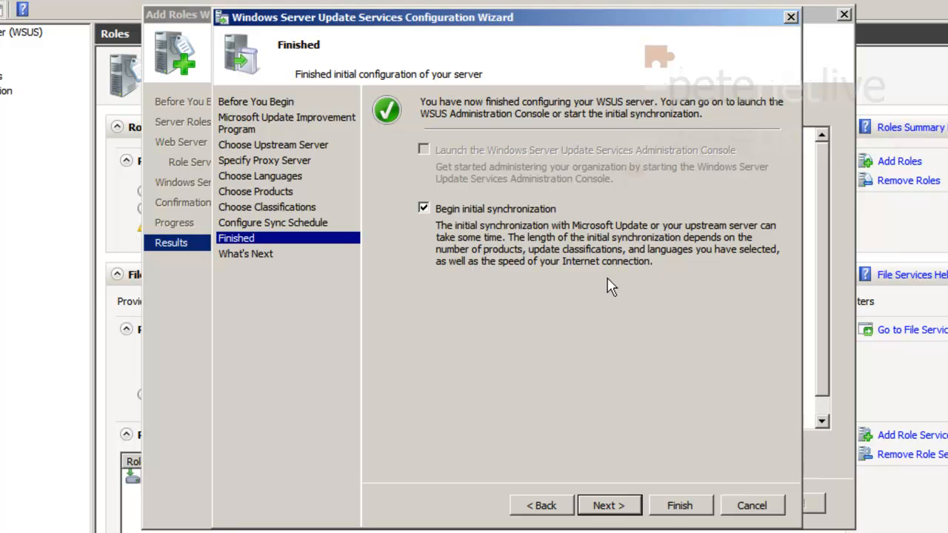
Clear the option to begin initial synchronization and finish the WSUS Configuration Wizard.
left_click(426, 211)
left_click(606, 510)
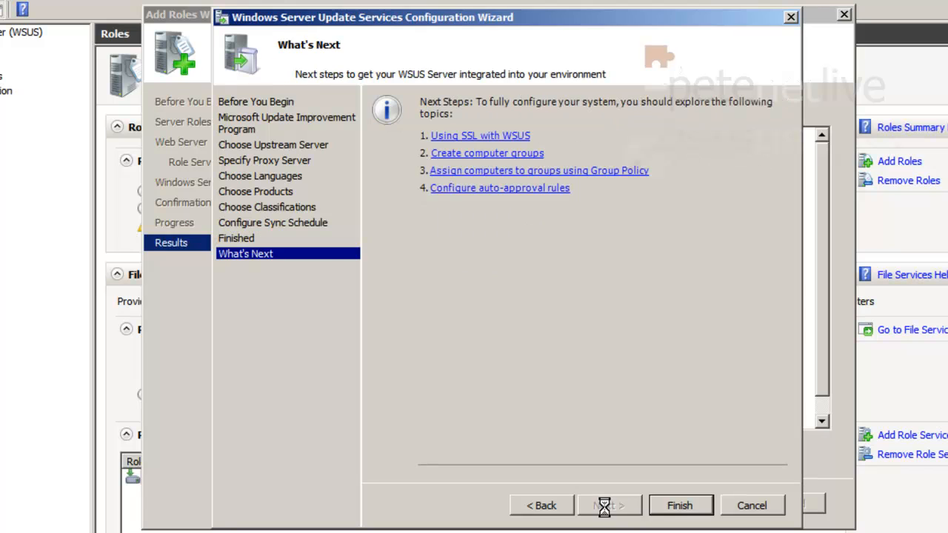
left_click(679, 507)
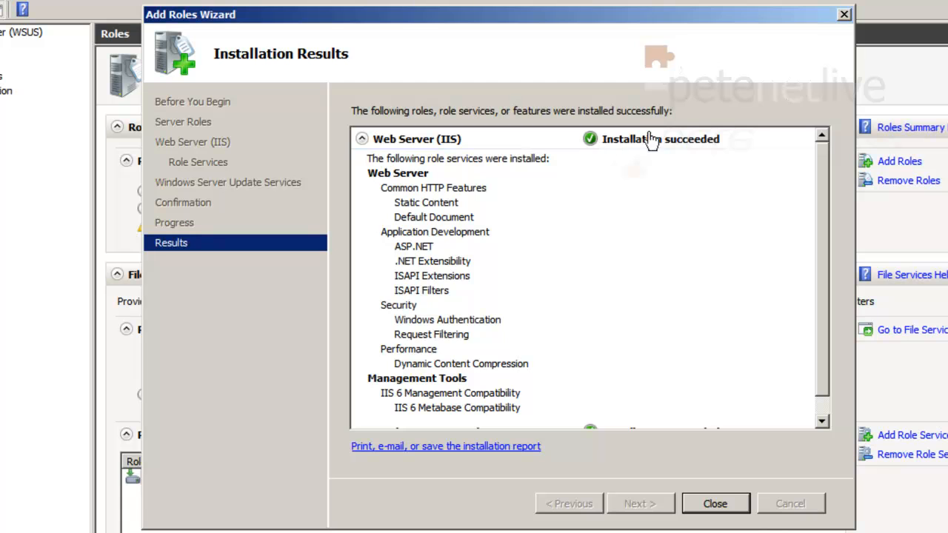
Close the Add Roles Wizard results and Server Manager.
left_click(715, 504)
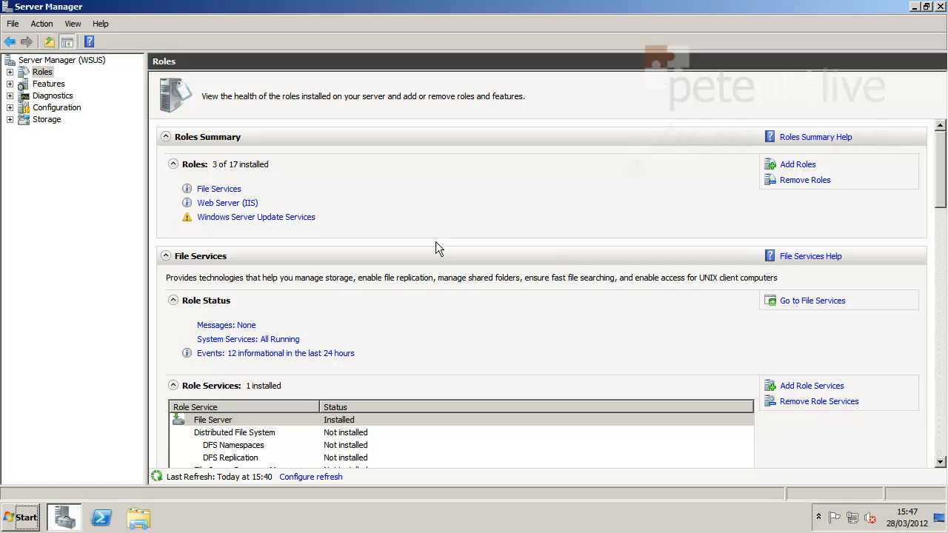
left_click(940, 7)
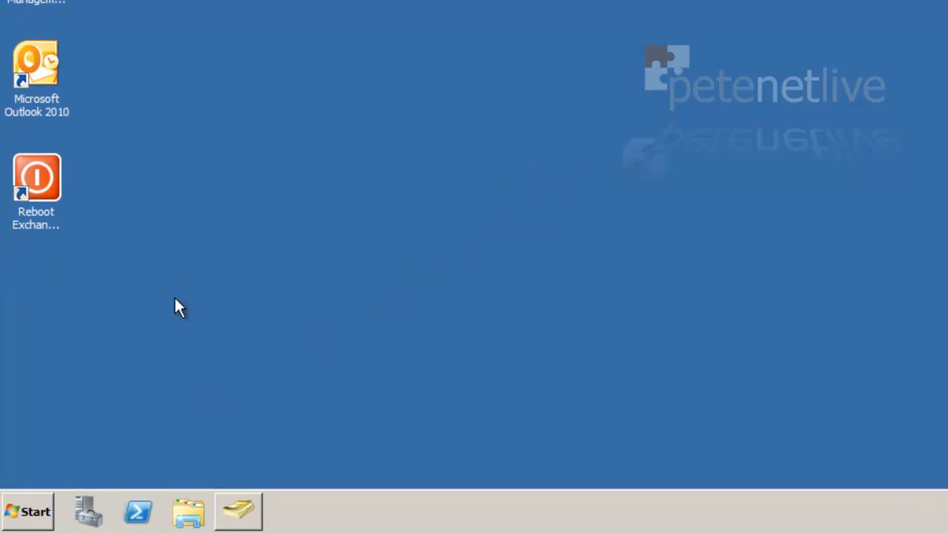
Open Group Policy Management on the domain controller and select the Domain Computers OU under domaina.com.
left_click(17, 512)
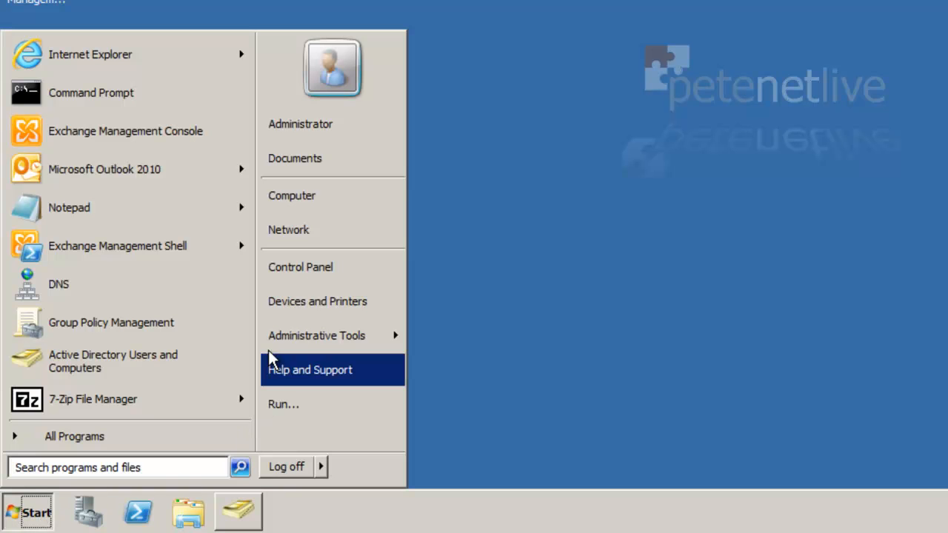
mouse_move(283, 341)
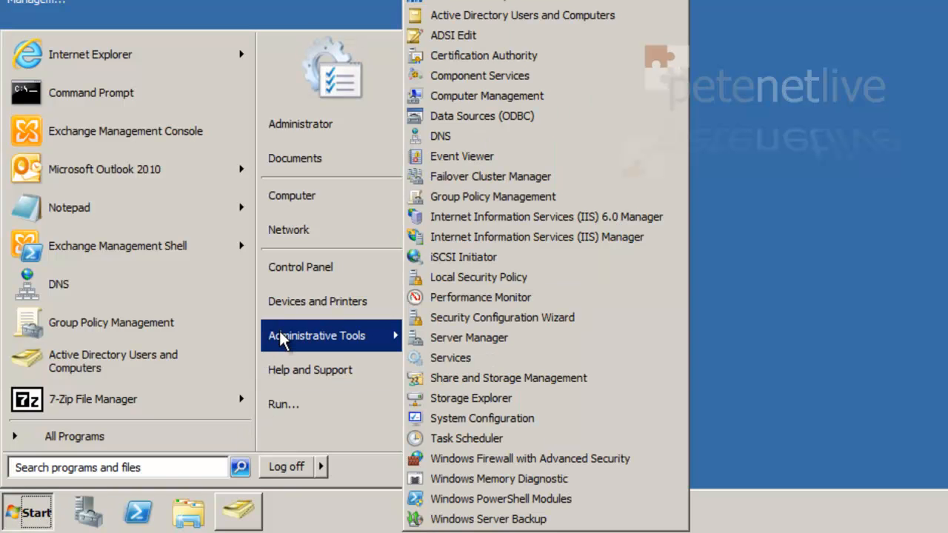
left_click(466, 198)
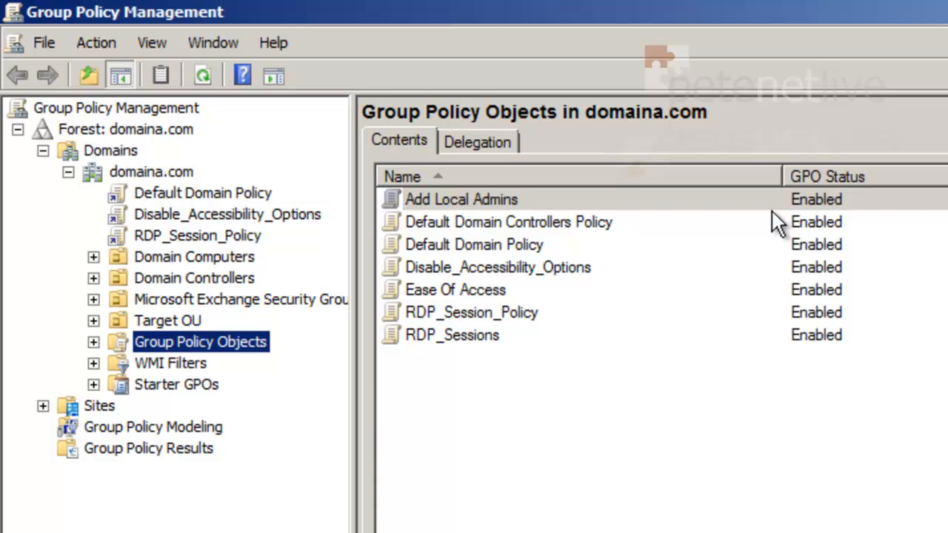
left_click(150, 257)
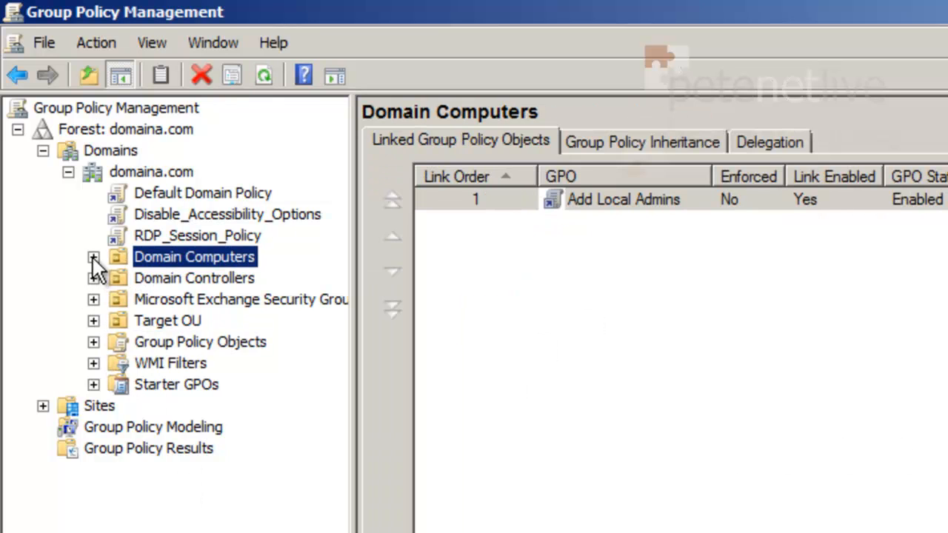
Expand the Domain Computers OU and check which computers it contains in Active Directory Users and Computers.
left_click(93, 257)
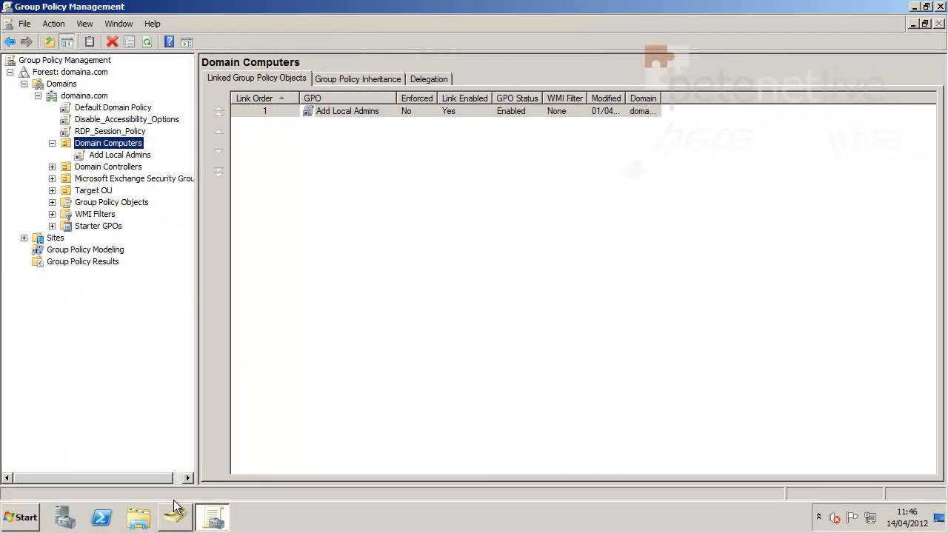
left_click(177, 518)
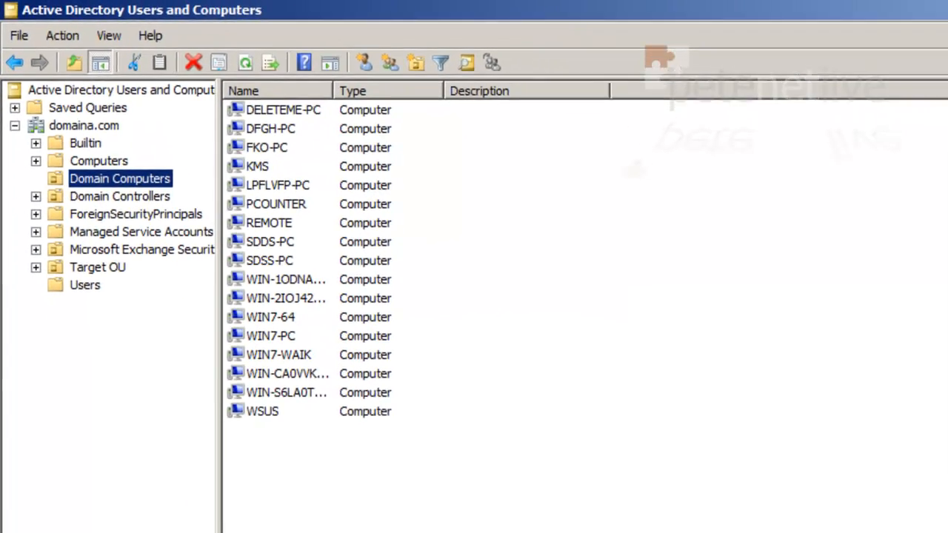
left_click(927, 9)
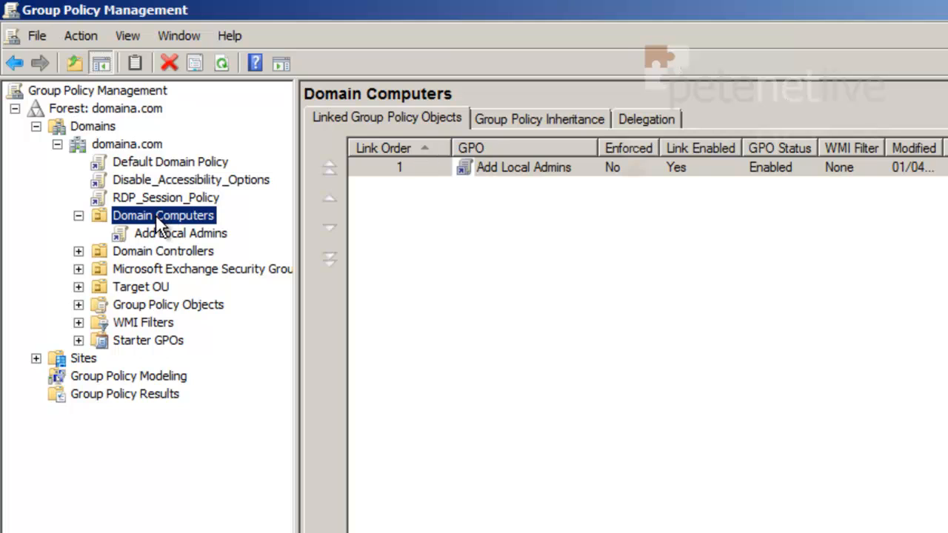
Create a GPO named "Windows Update Policy" linked to the Domain Computers OU.
right_click(158, 216)
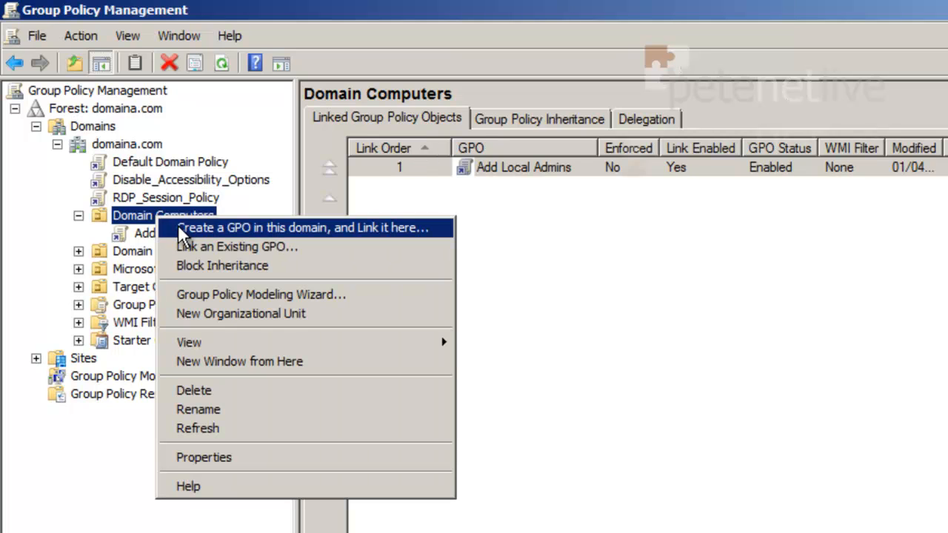
left_click(180, 228)
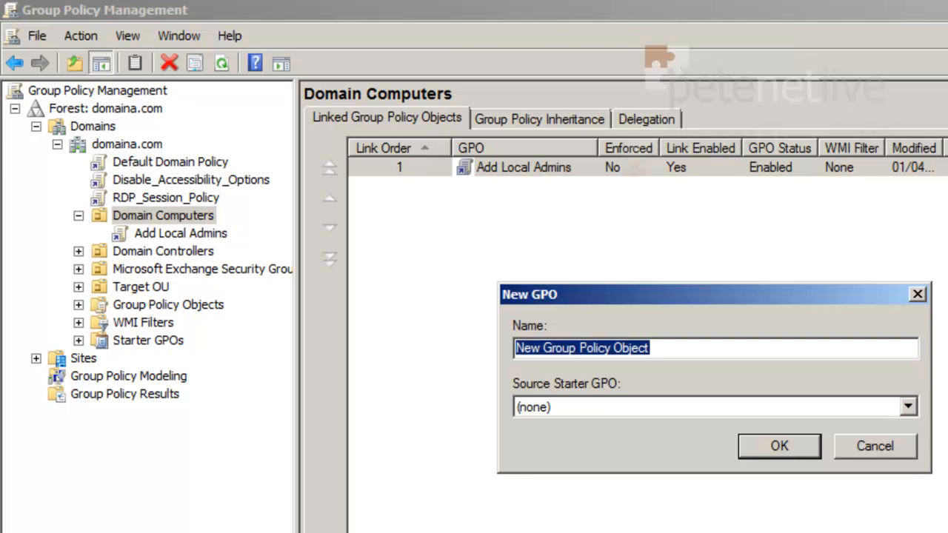
type("Windows")
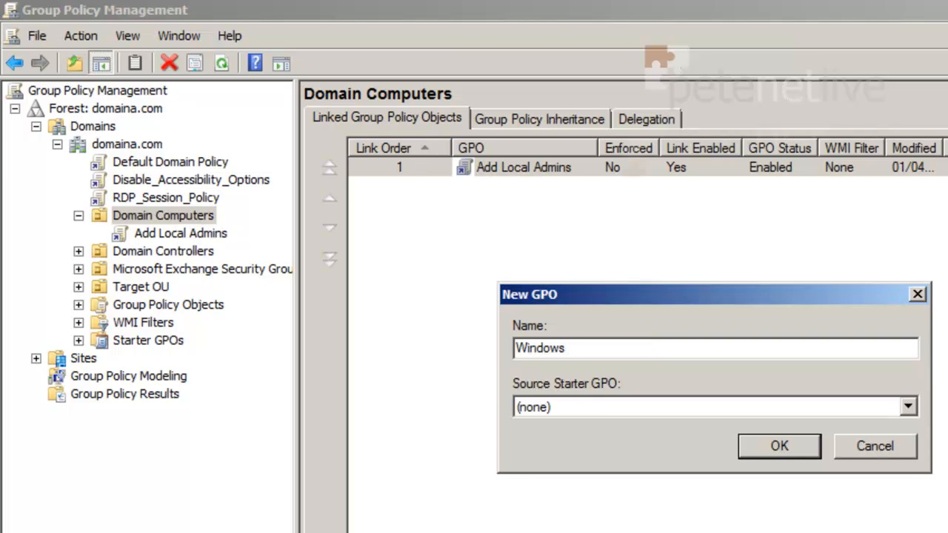
type(" Update Policy")
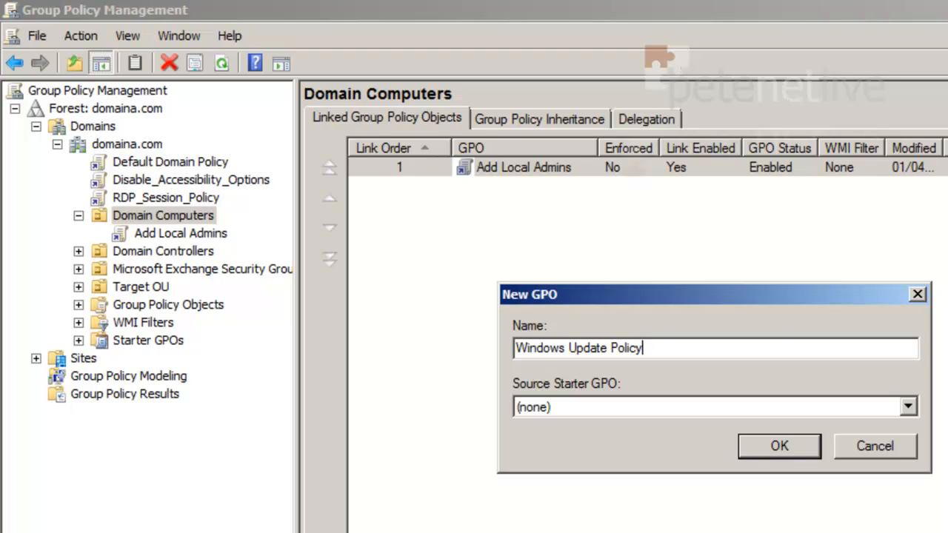
key("Return")
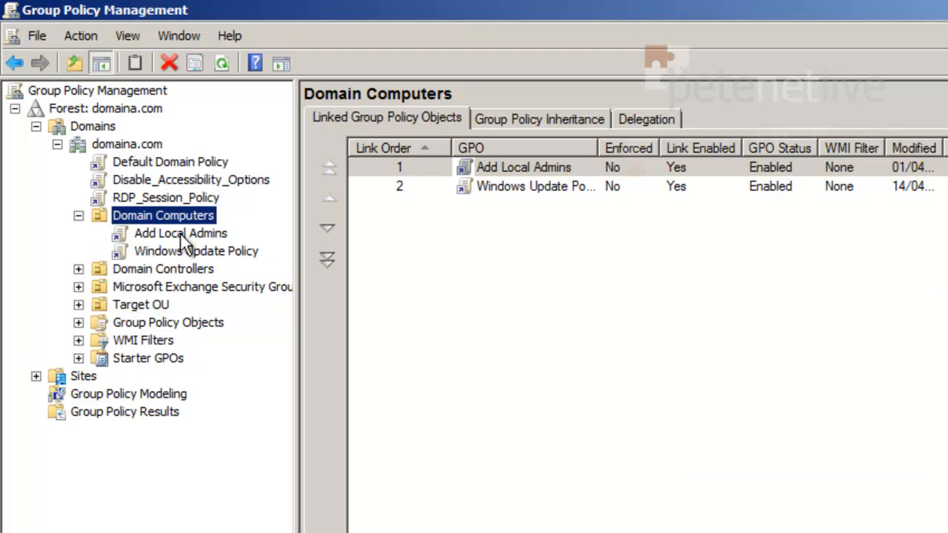
Open the Windows Update Policy for editing, maximize the editor window and widen its tree pane.
left_click(180, 253)
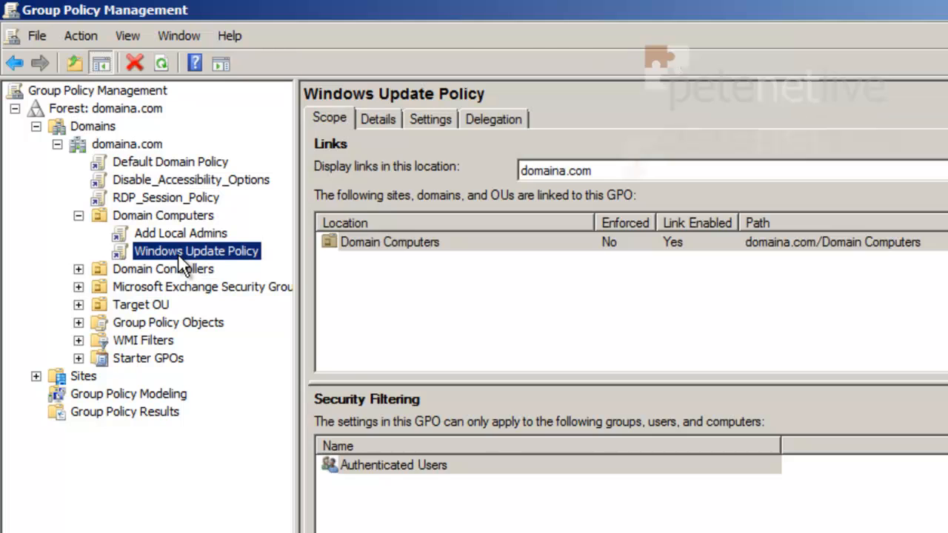
right_click(178, 253)
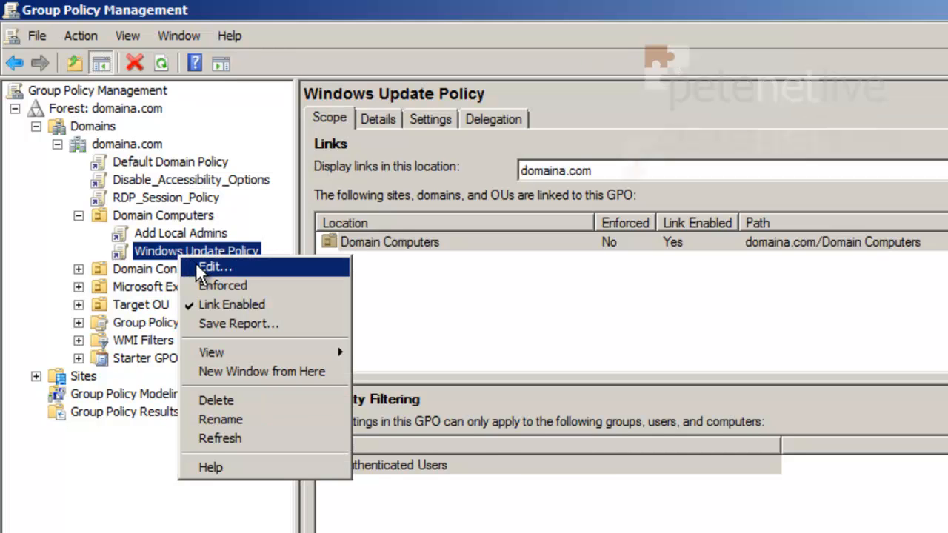
left_click(197, 265)
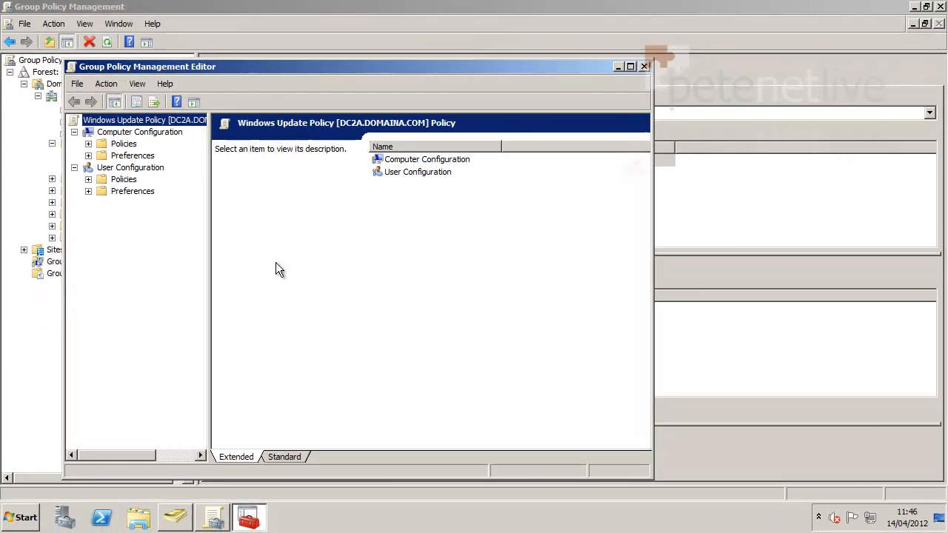
left_click(630, 67)
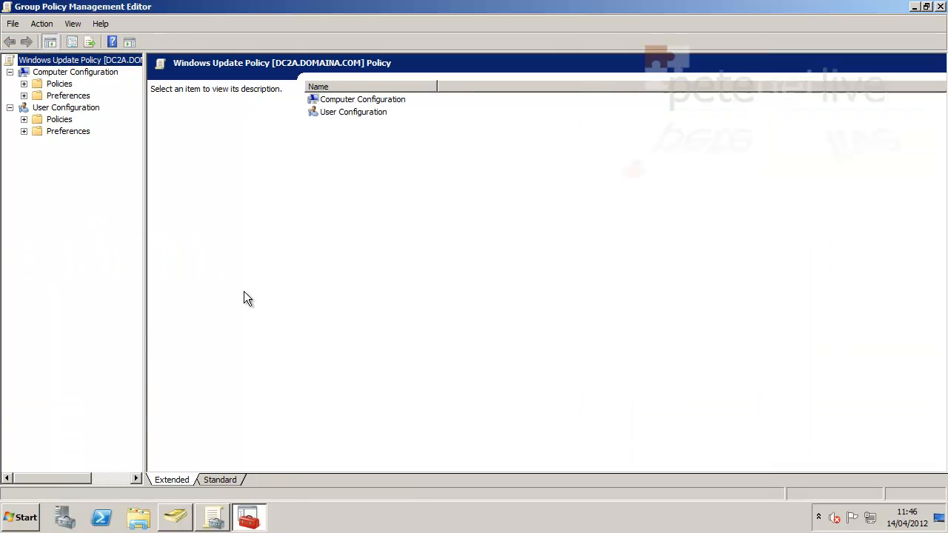
left_click_drag(143, 320, 249, 337)
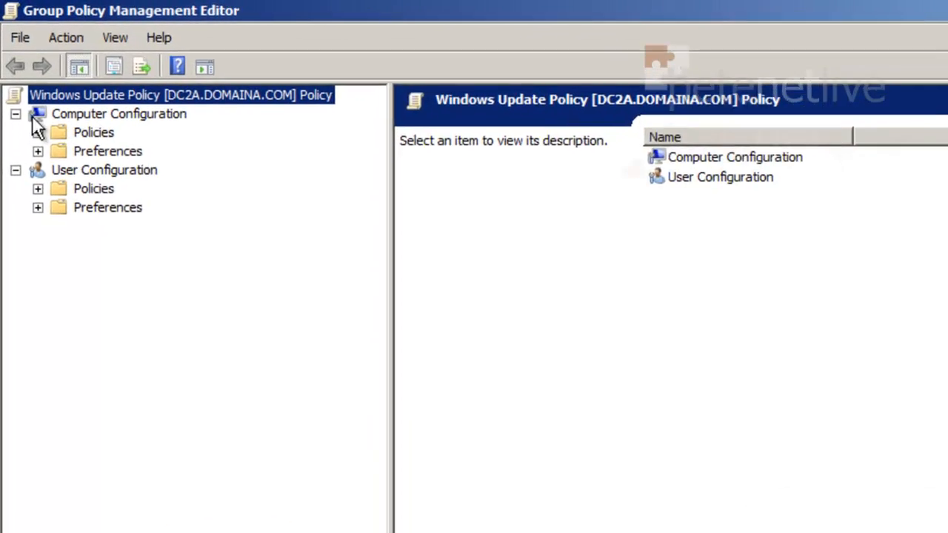
Go to the Windows Update policy settings under Computer Configuration, Policies, Administrative Templates, Windows Components.
left_click(43, 151)
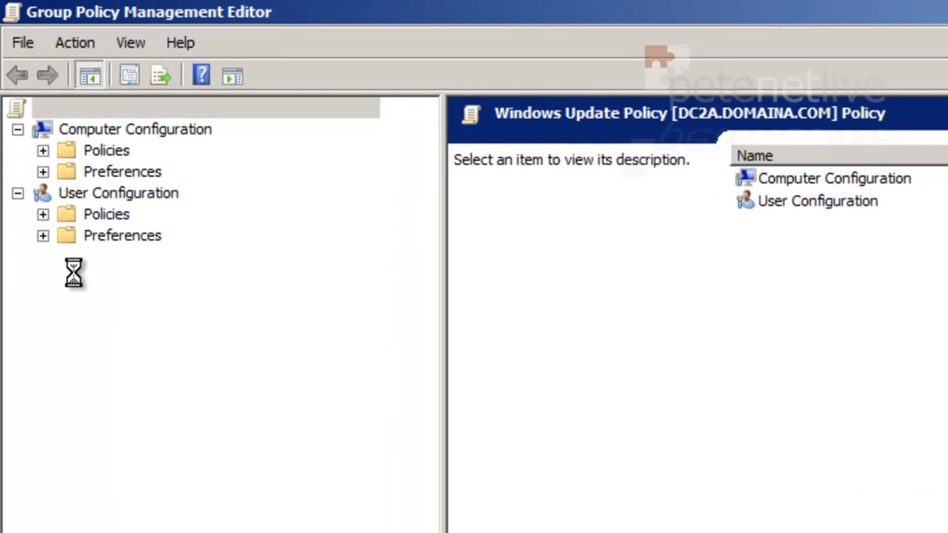
left_click(68, 215)
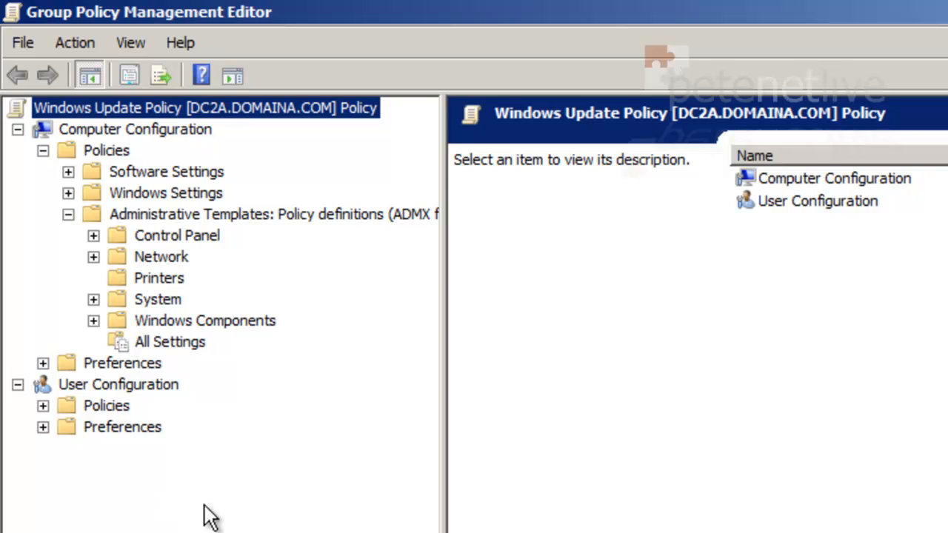
left_click(94, 320)
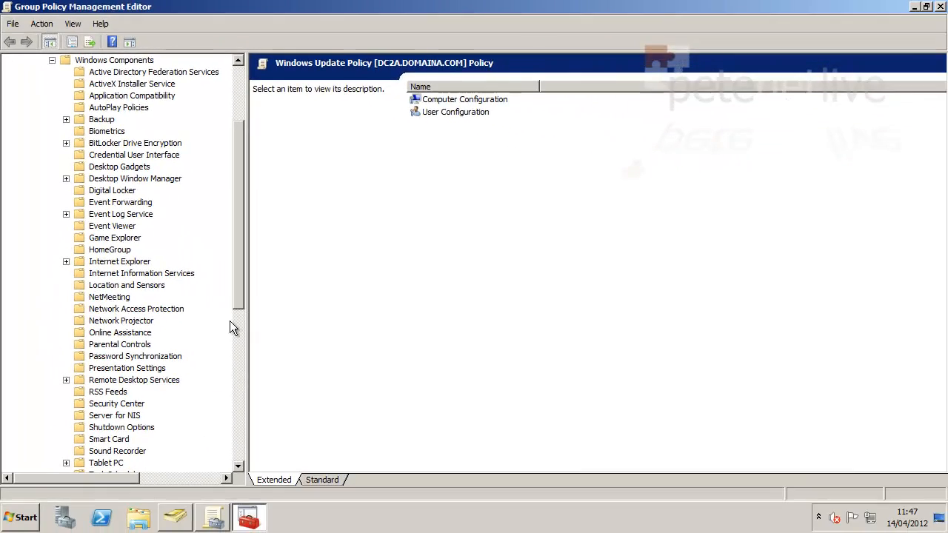
left_click_drag(459, 77, 468, 386)
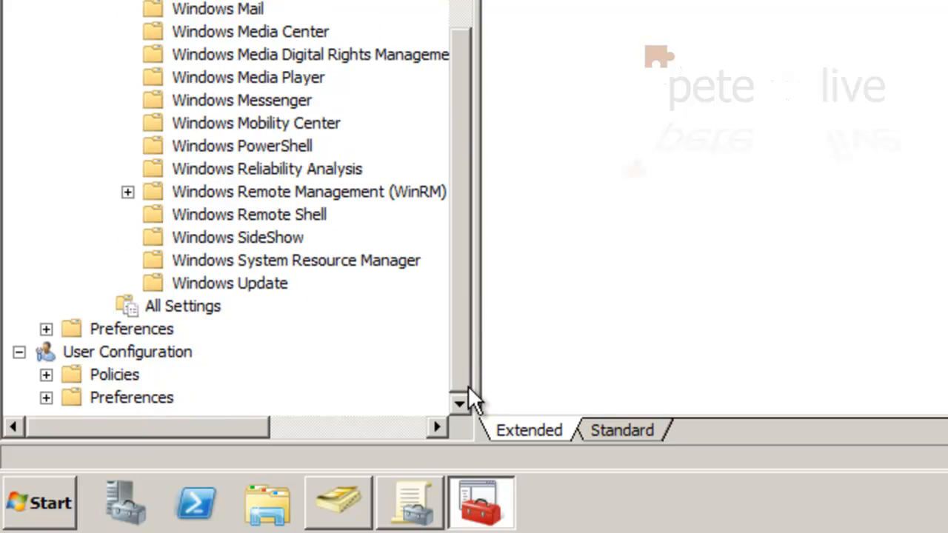
left_click(185, 284)
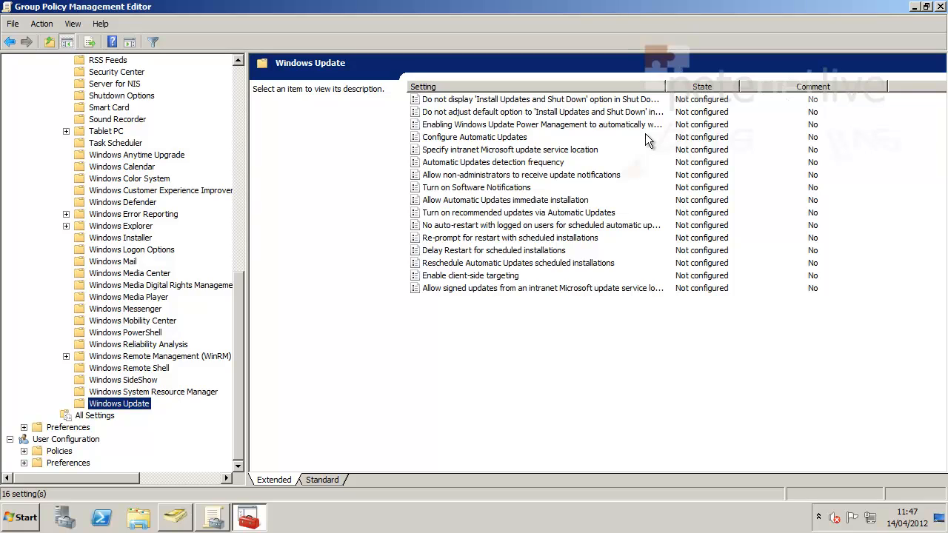
Review the first three Windows Update policies, covering the Install Updates and Shut Down options and power management wake-up.
left_click(474, 104)
double_click(472, 101)
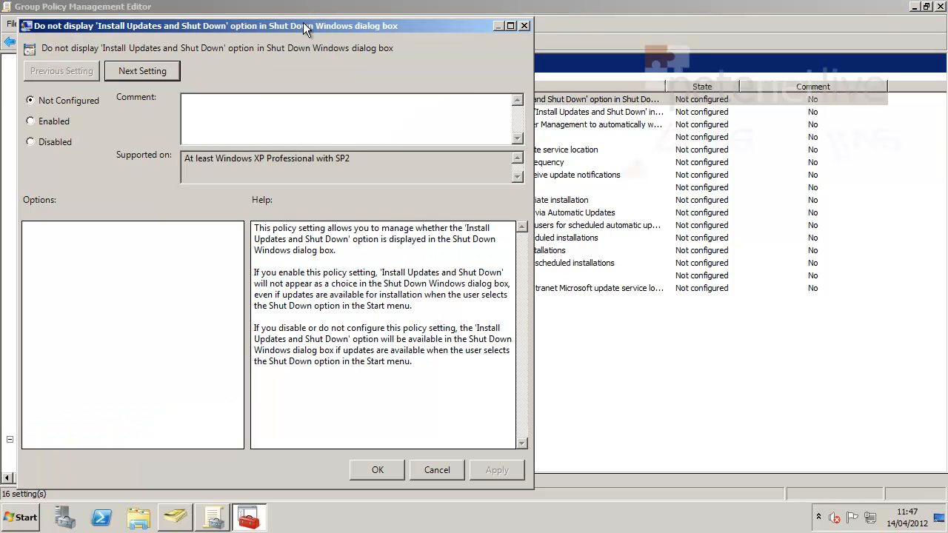
left_click_drag(360, 22, 448, 6)
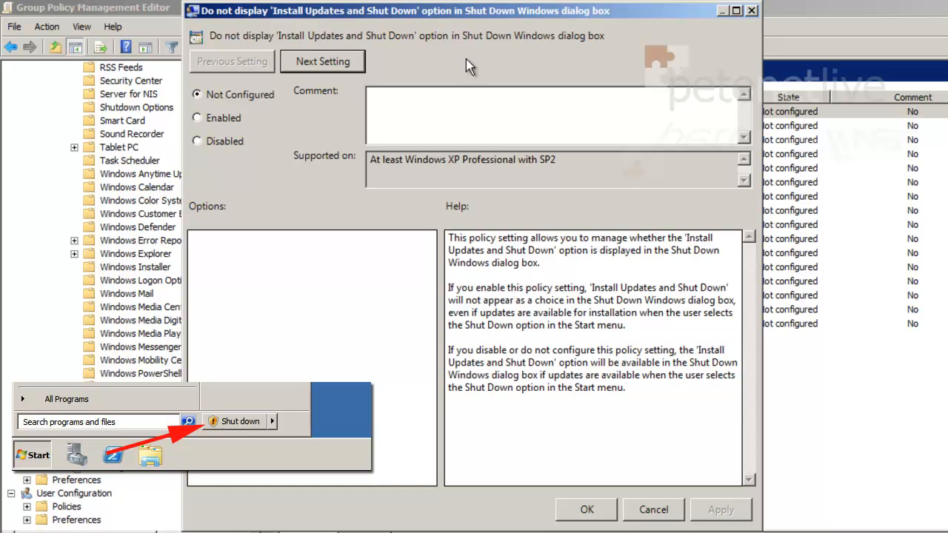
left_click(320, 64)
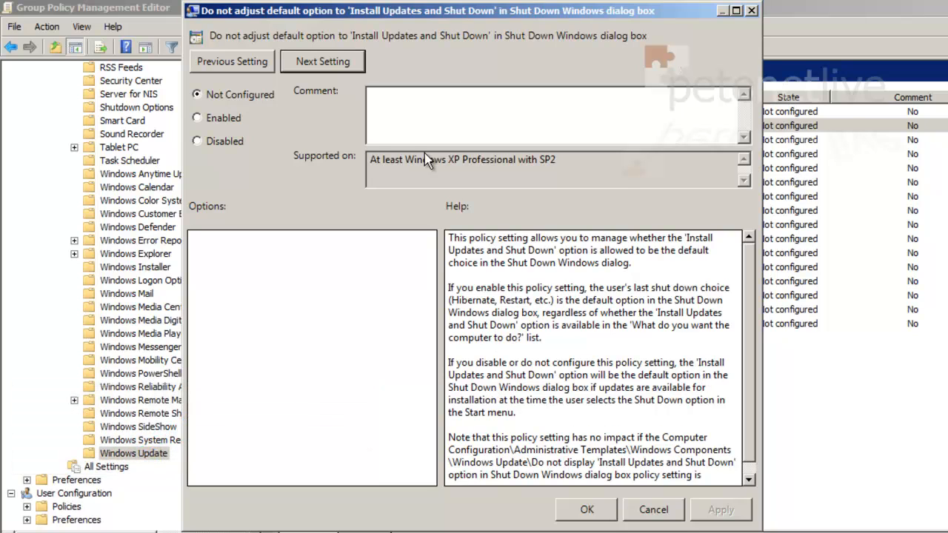
left_click(322, 62)
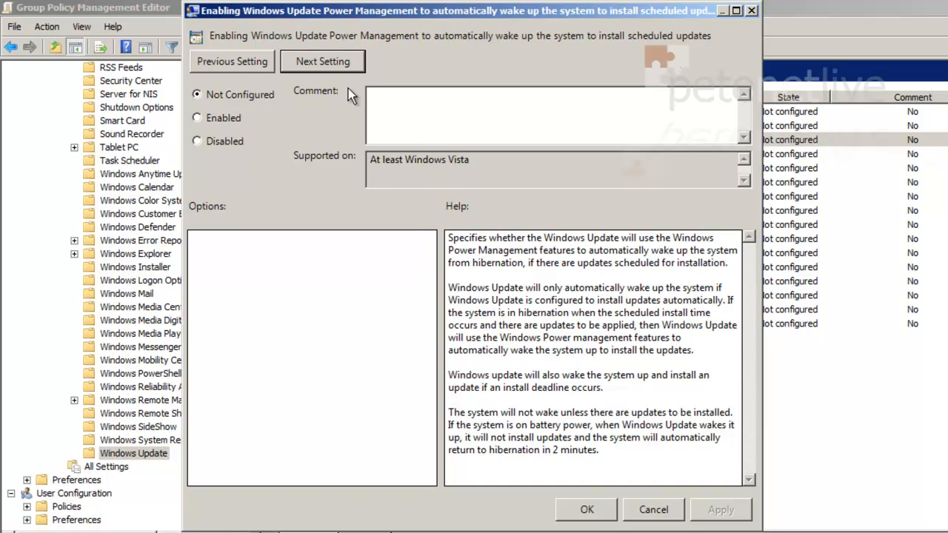
Enable Configure Automatic Updates with option 4 - Auto download and schedule the install, scheduled every day at 12:00.
left_click(301, 63)
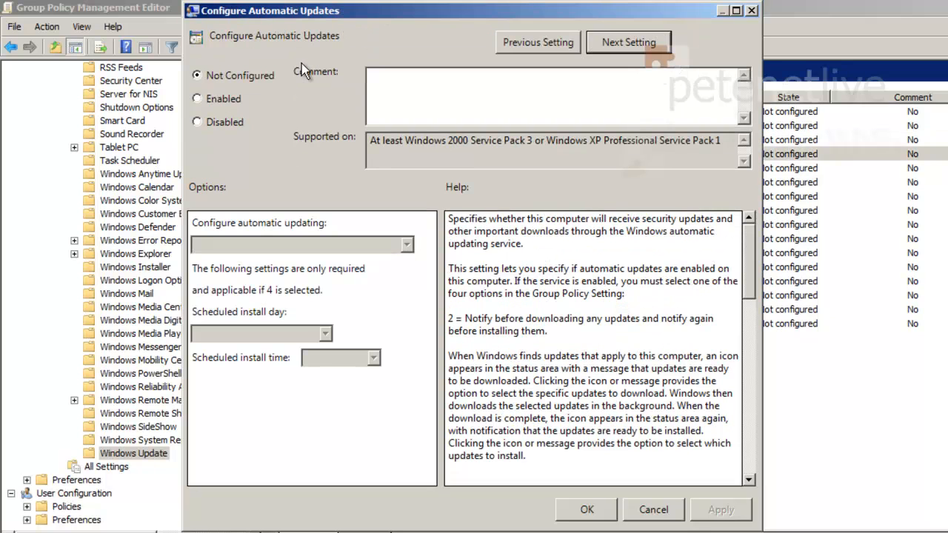
left_click(196, 99)
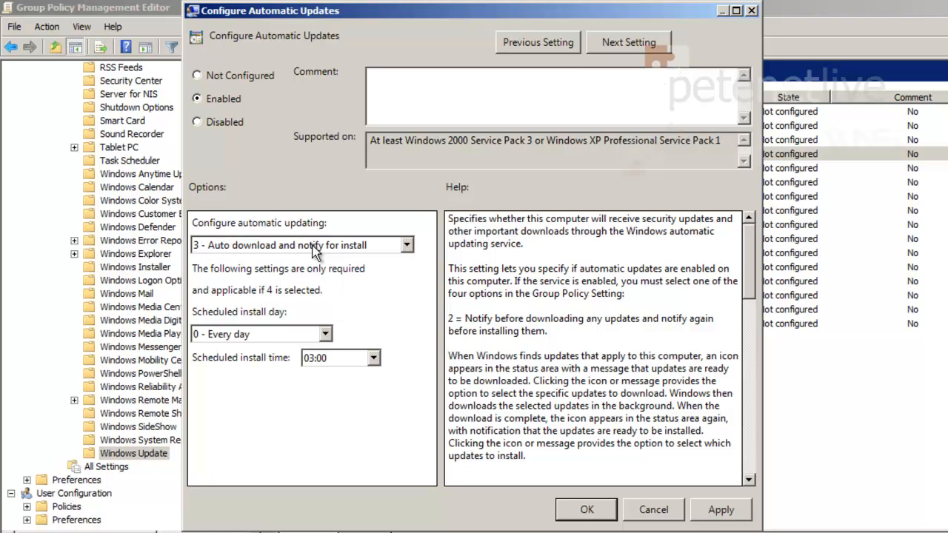
left_click(407, 245)
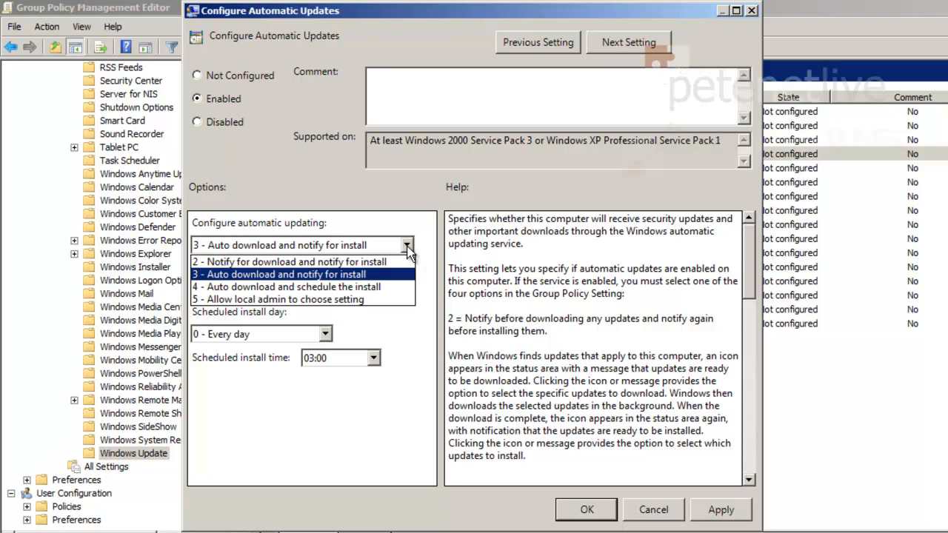
left_click(367, 288)
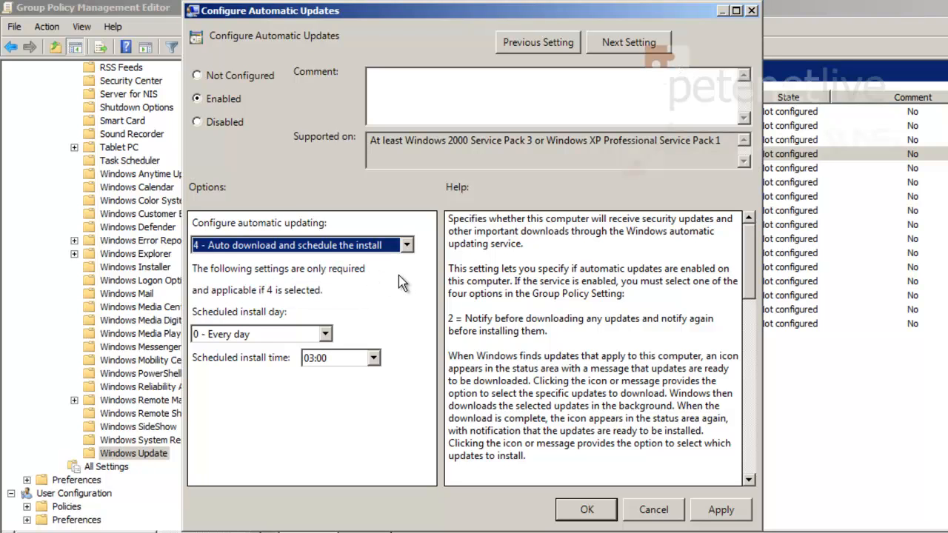
left_click(326, 335)
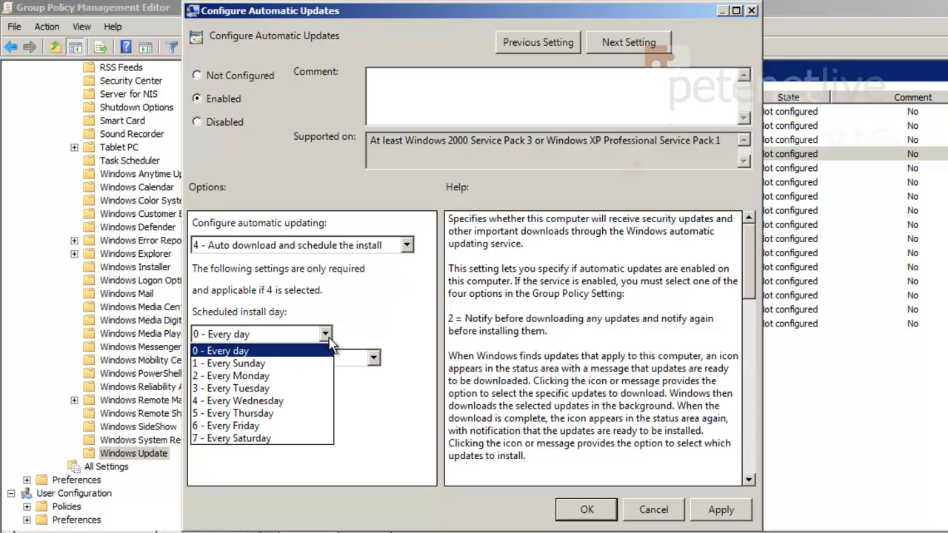
left_click(328, 337)
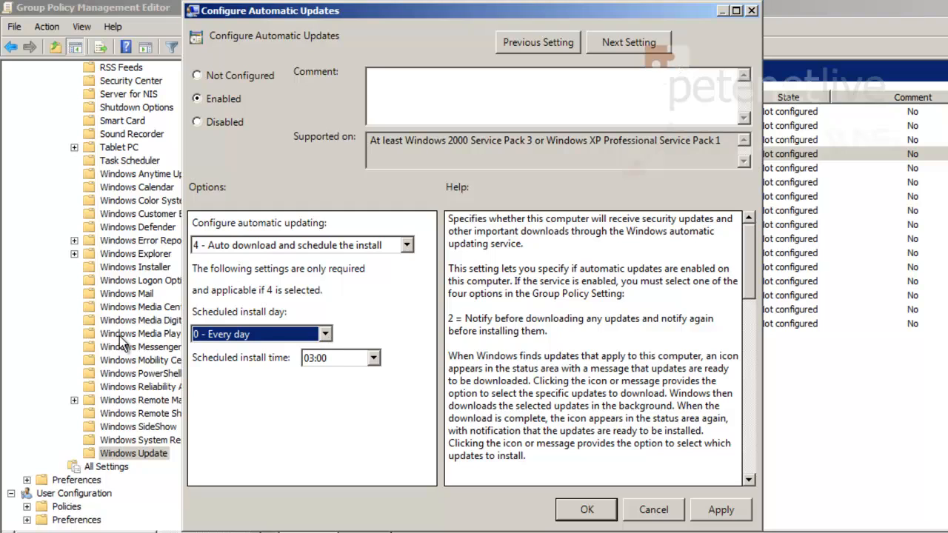
left_click(374, 358)
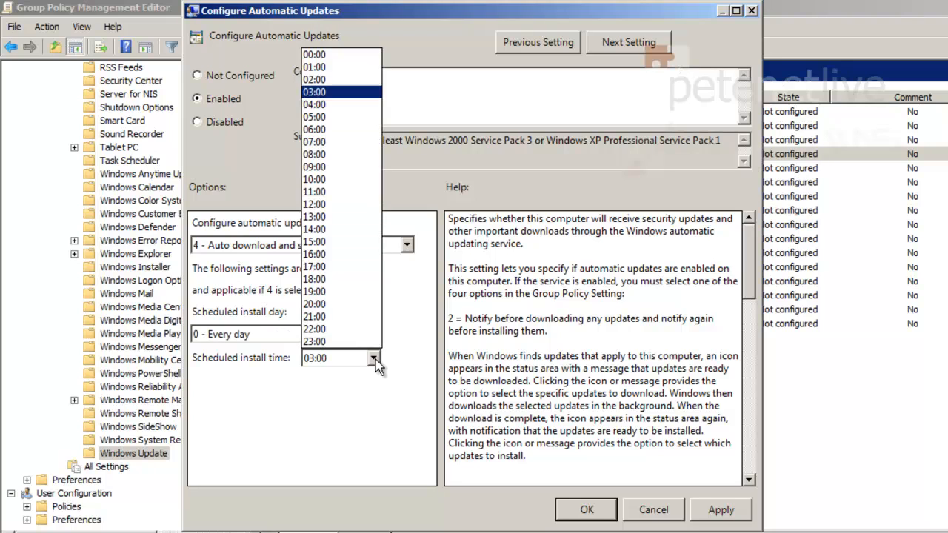
left_click(329, 208)
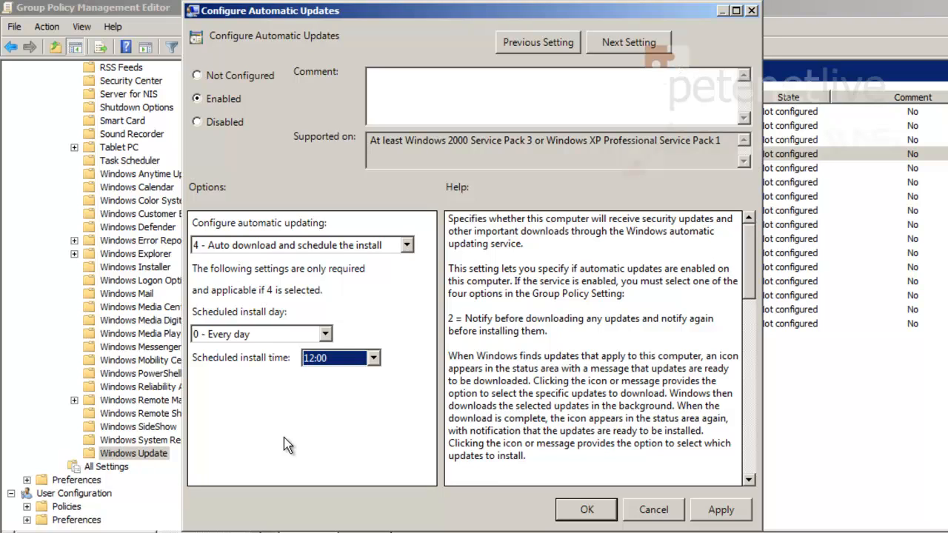
left_click(612, 49)
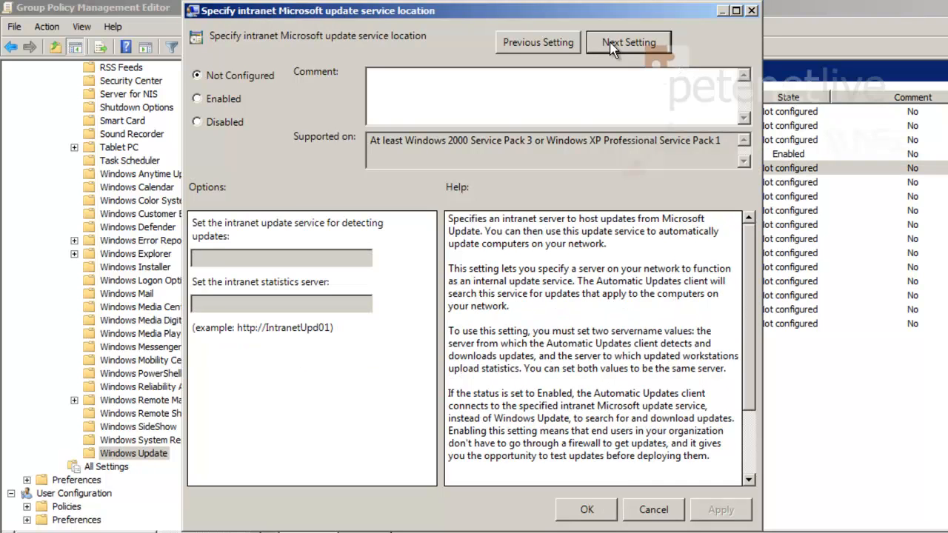
left_click(198, 98)
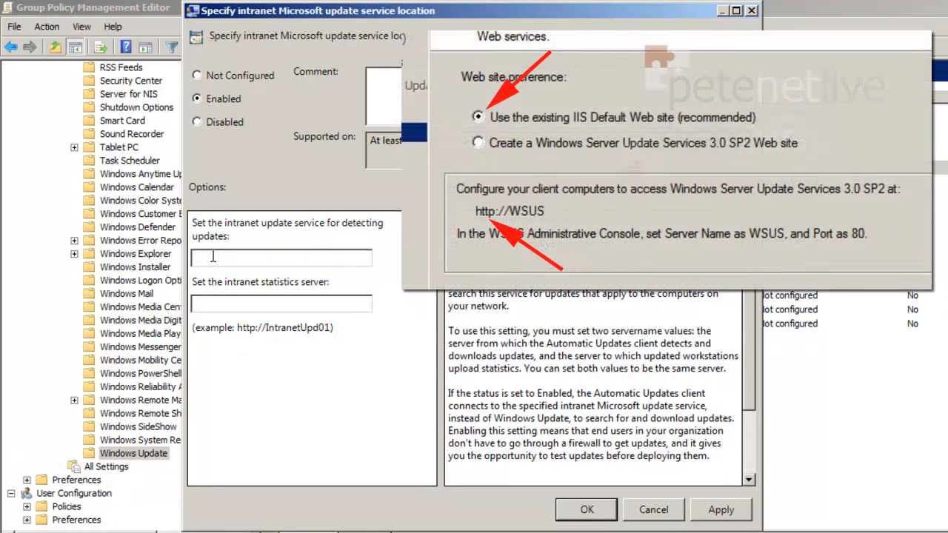
type("http://")
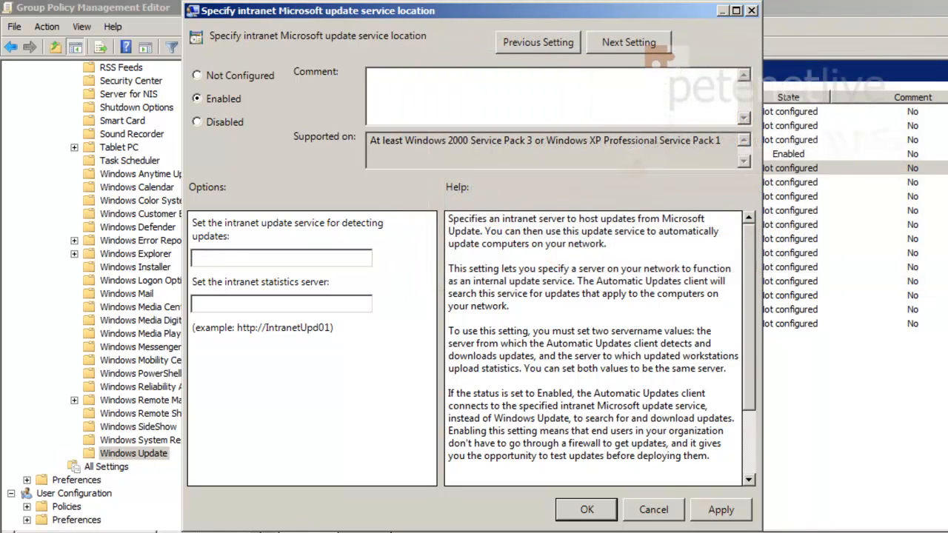
type("http://WSUS")
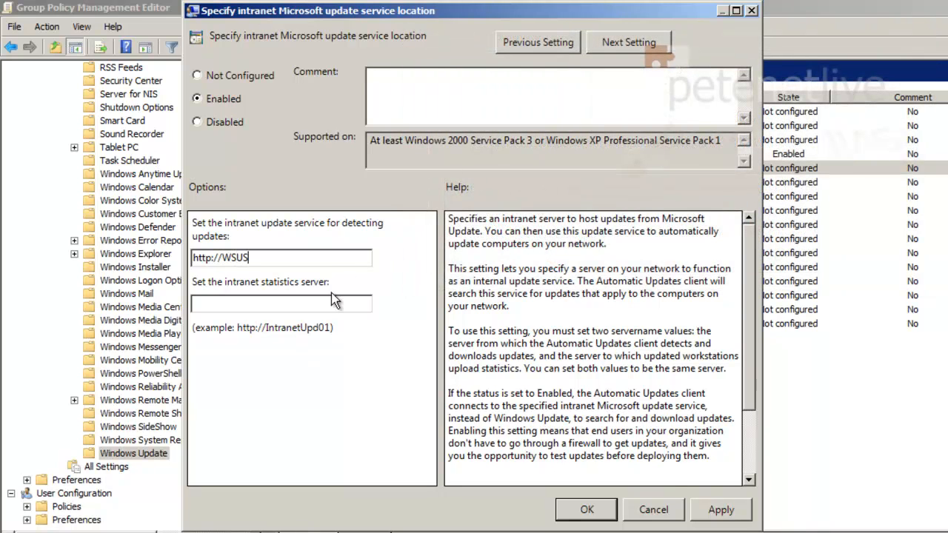
left_click_drag(259, 257, 185, 257)
right_click(206, 261)
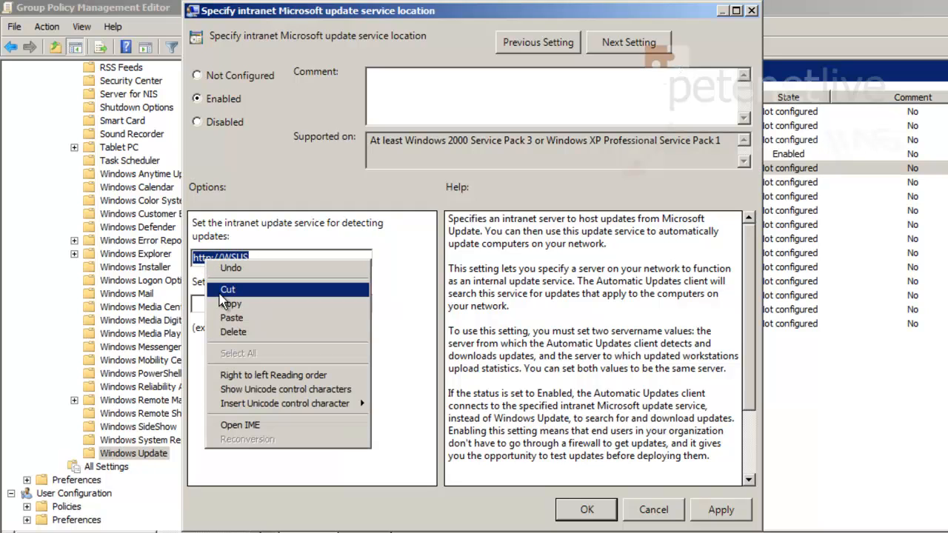
left_click(224, 303)
left_click(219, 305)
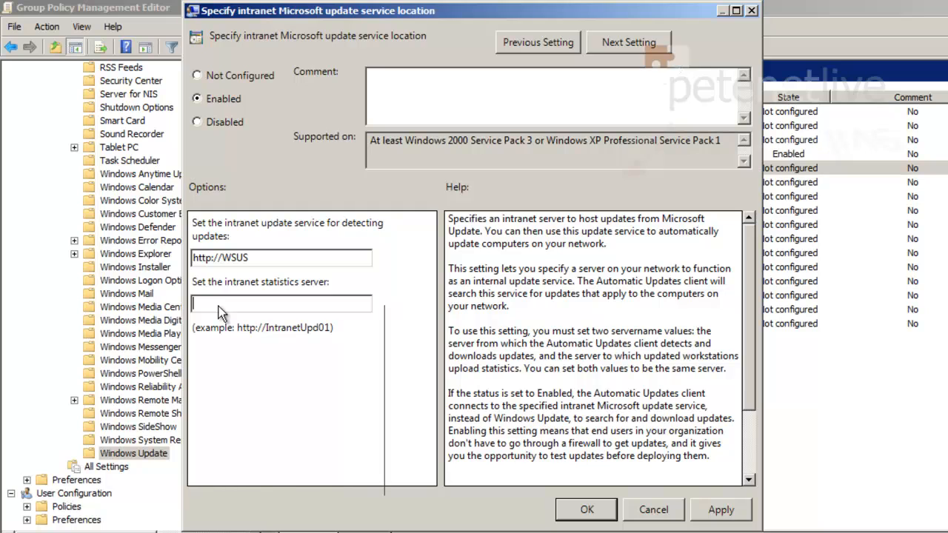
right_click(219, 305)
left_click(233, 361)
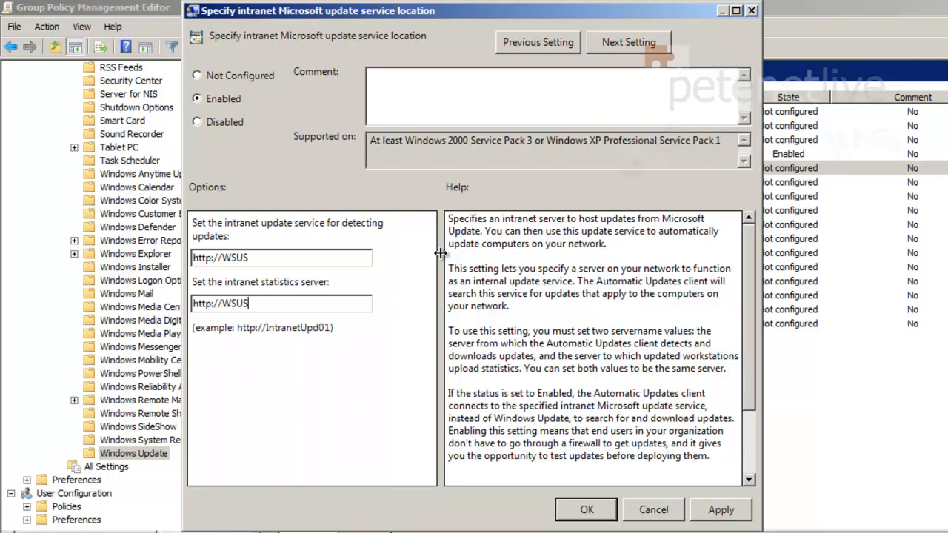
Skip Automatic Updates detection frequency, disable Allow non-administrators to receive update notifications and read what its help says about disabling it.
left_click(606, 45)
left_click(607, 46)
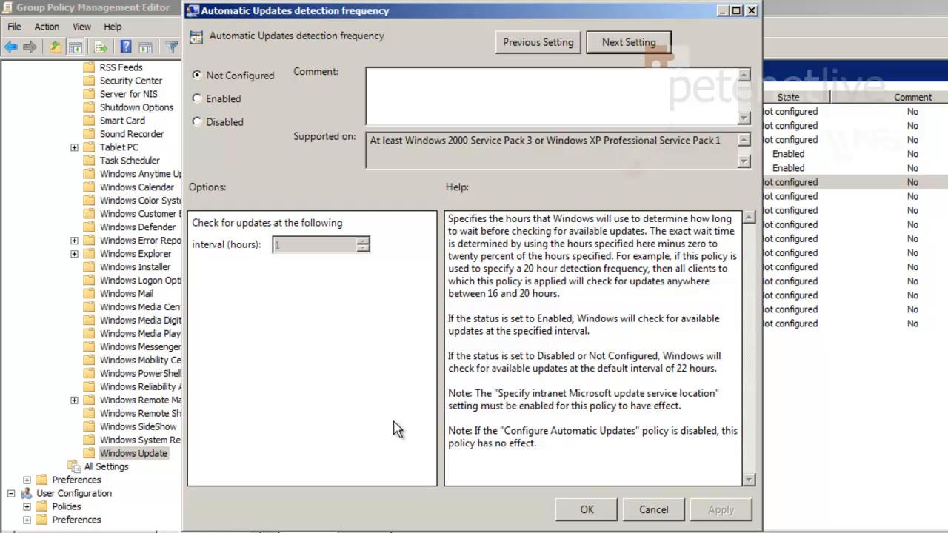
left_click(613, 46)
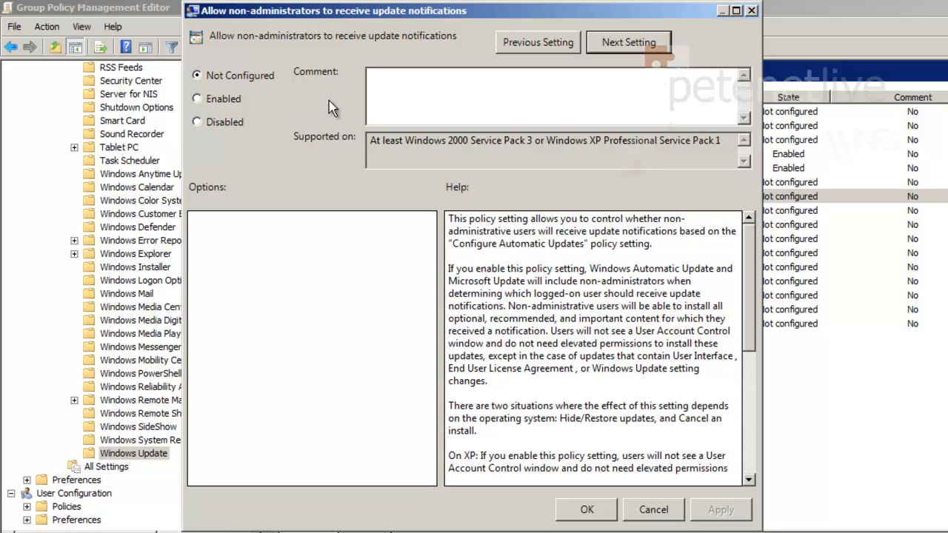
left_click(198, 122)
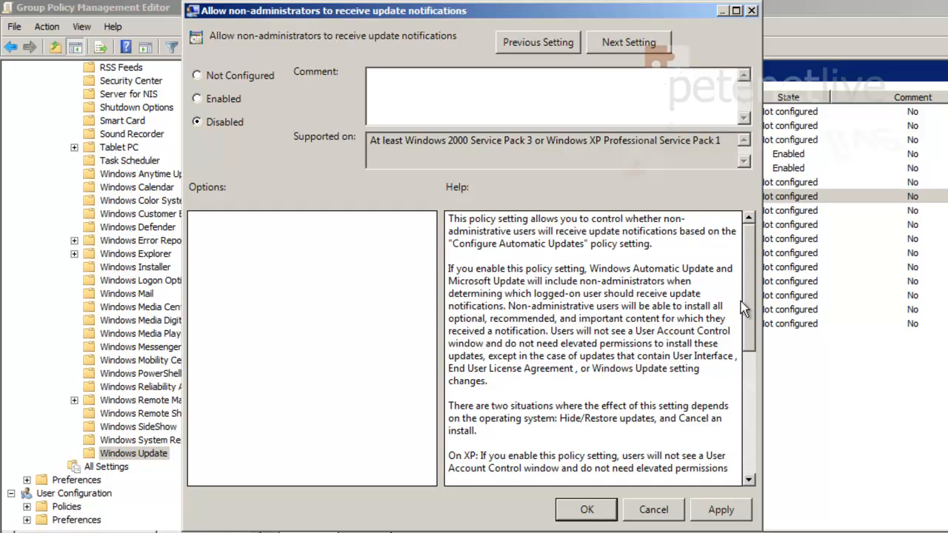
left_click_drag(726, 306, 746, 393)
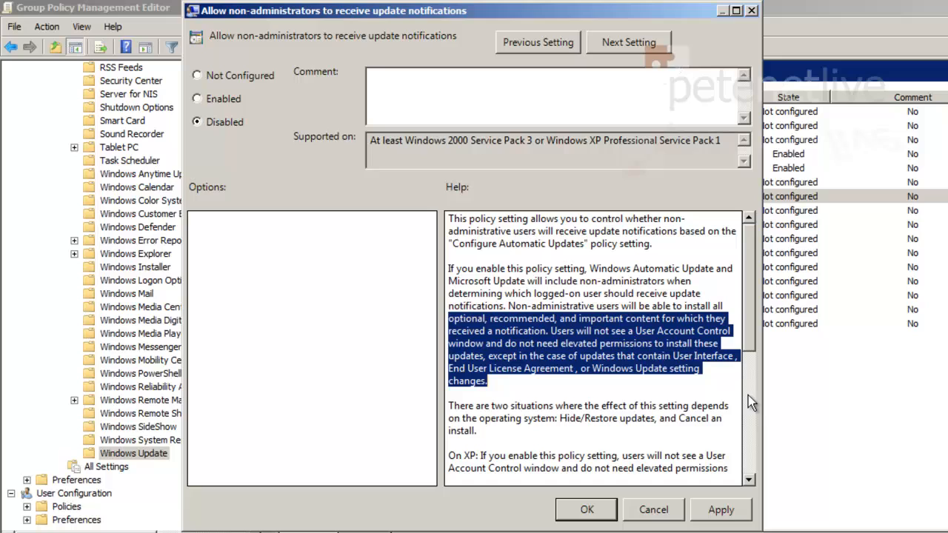
left_click(745, 437)
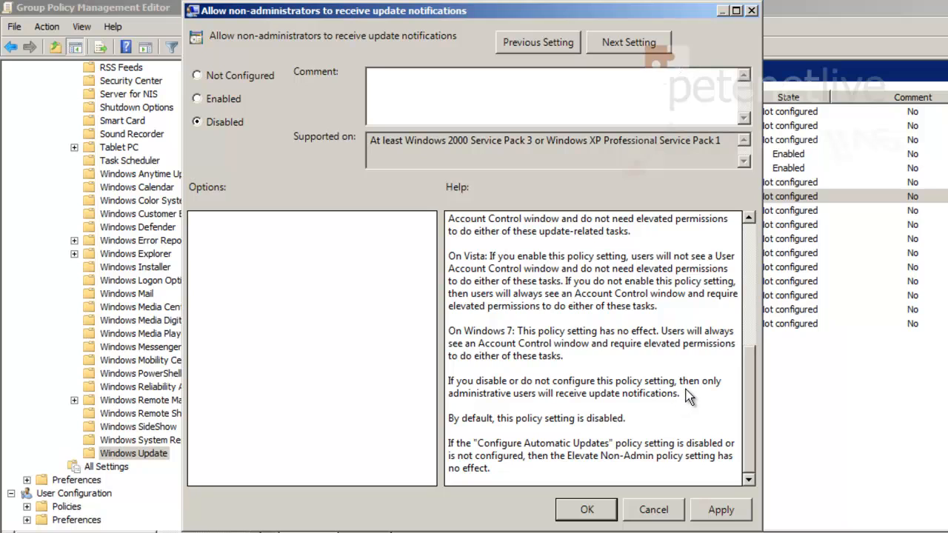
left_click_drag(682, 392, 445, 382)
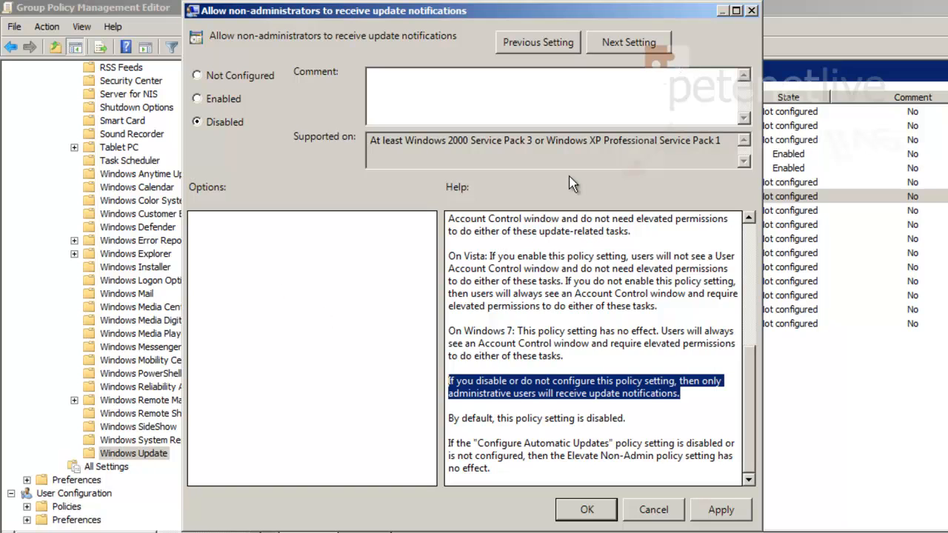
Disable the Turn on Software Notifications policy and read the rest of its help text.
left_click(615, 47)
left_click(615, 47)
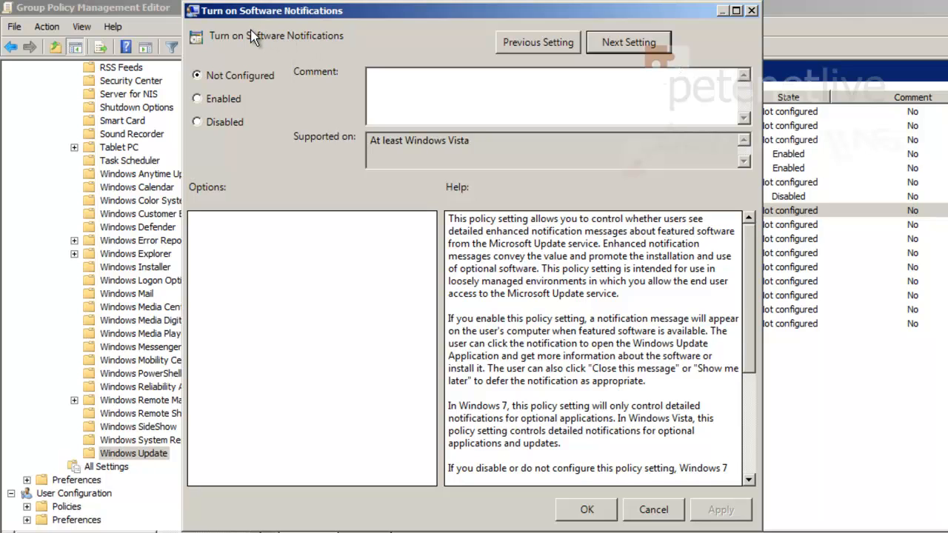
left_click(197, 123)
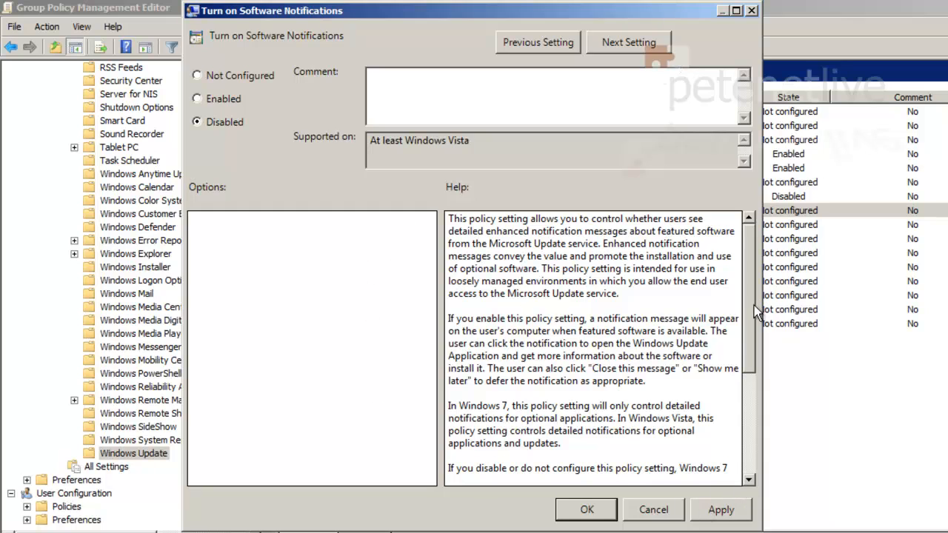
left_click(748, 463)
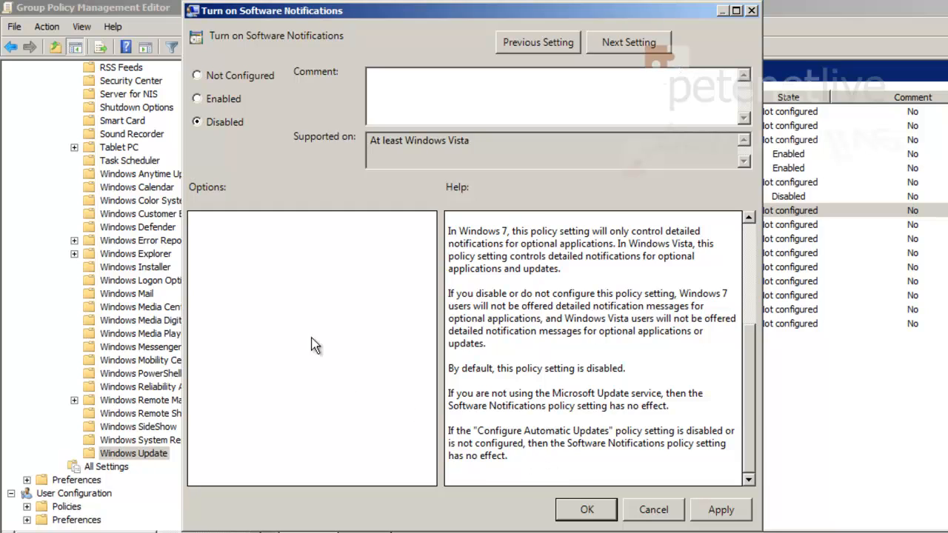
Enable the policies Allow Automatic Updates immediate installation and Turn on recommended updates via Automatic Updates.
left_click(627, 43)
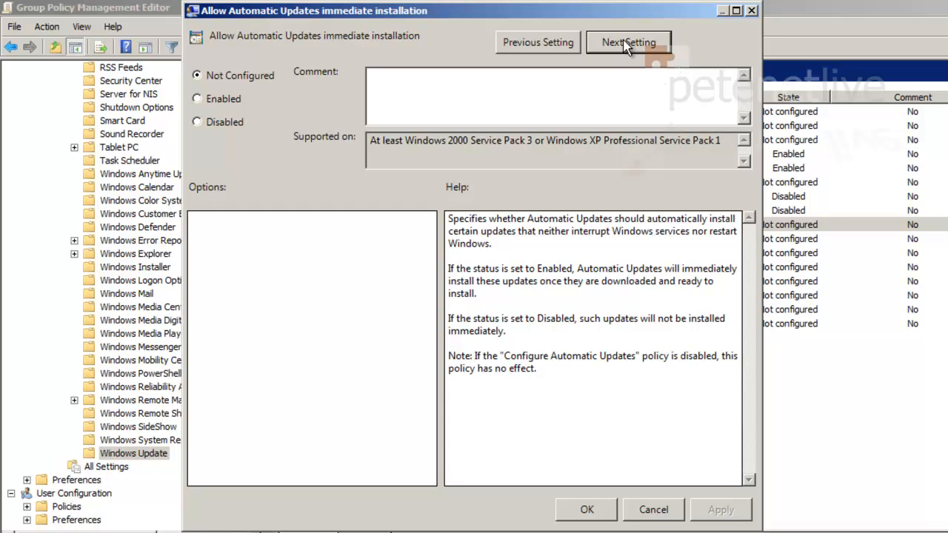
left_click(197, 98)
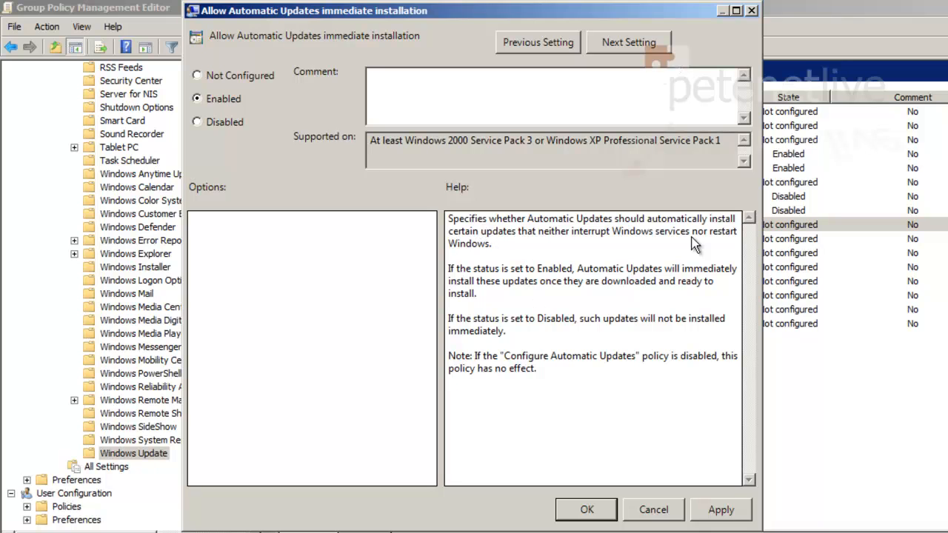
left_click(626, 45)
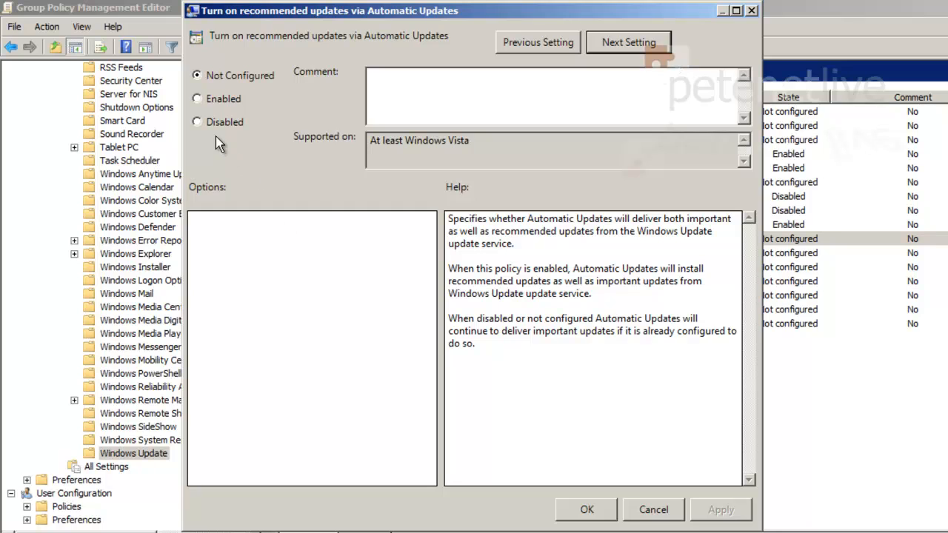
left_click(198, 99)
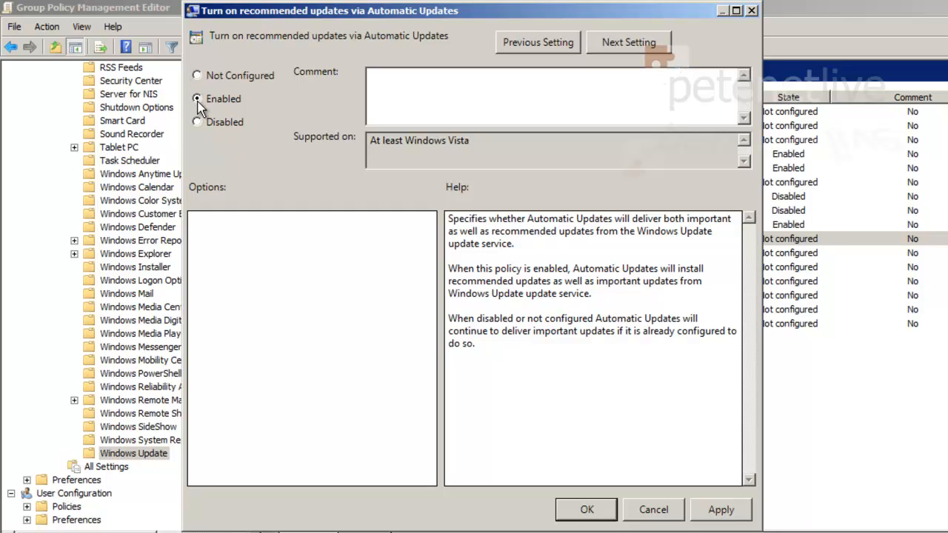
Enable No auto-restart with logged on users, and enable Re-prompt for restart with scheduled installations with a 1440-minute wait.
left_click(609, 46)
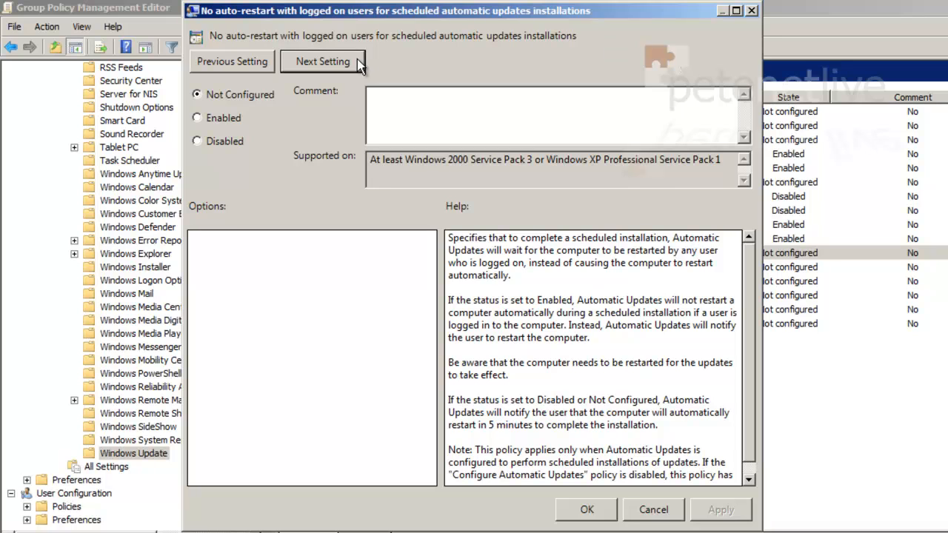
left_click(198, 118)
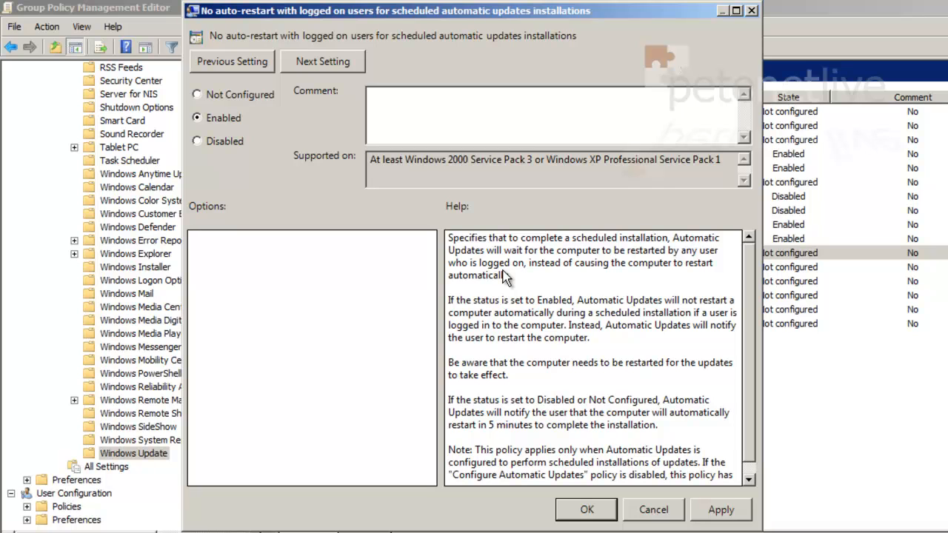
left_click(327, 67)
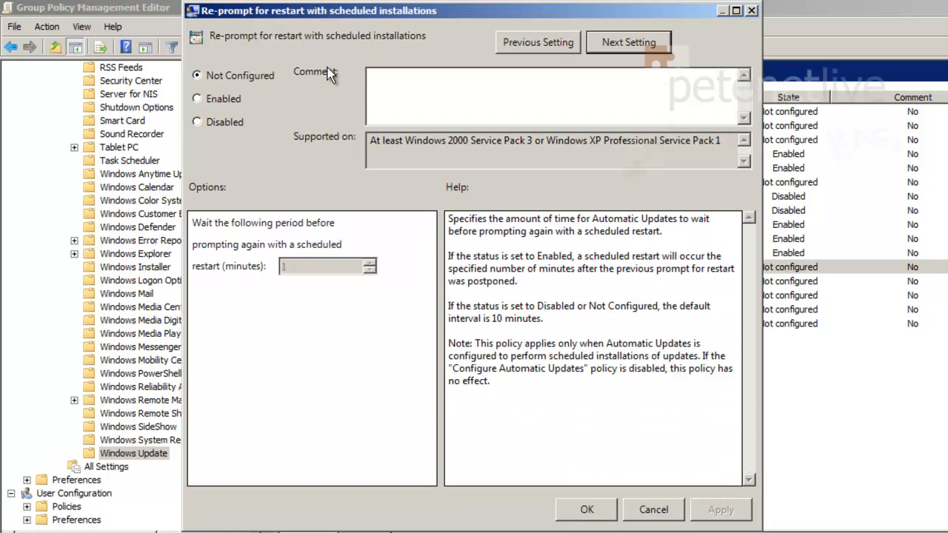
left_click(197, 99)
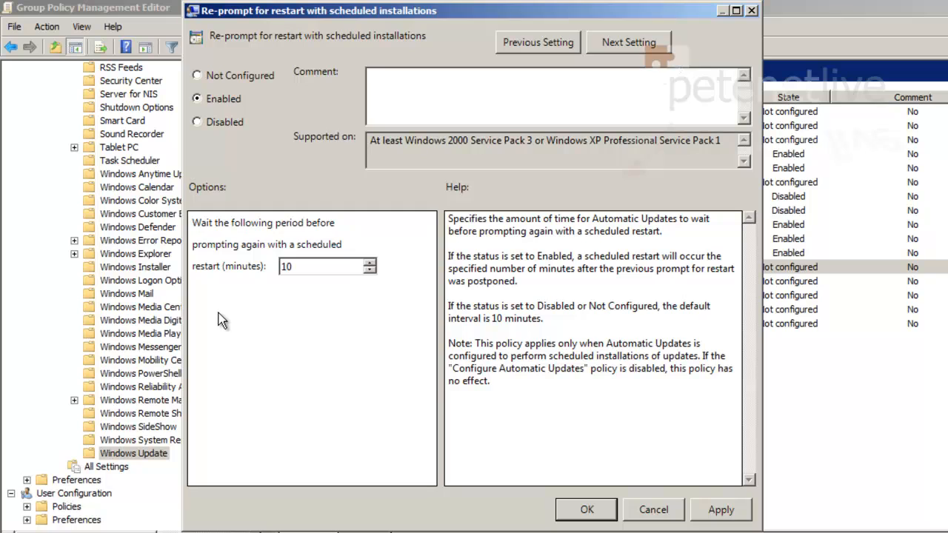
left_click_drag(301, 265, 194, 275)
type("1440")
Enable Delay Restart for scheduled installations with a wait of 30 minutes before the restart.
left_click(626, 47)
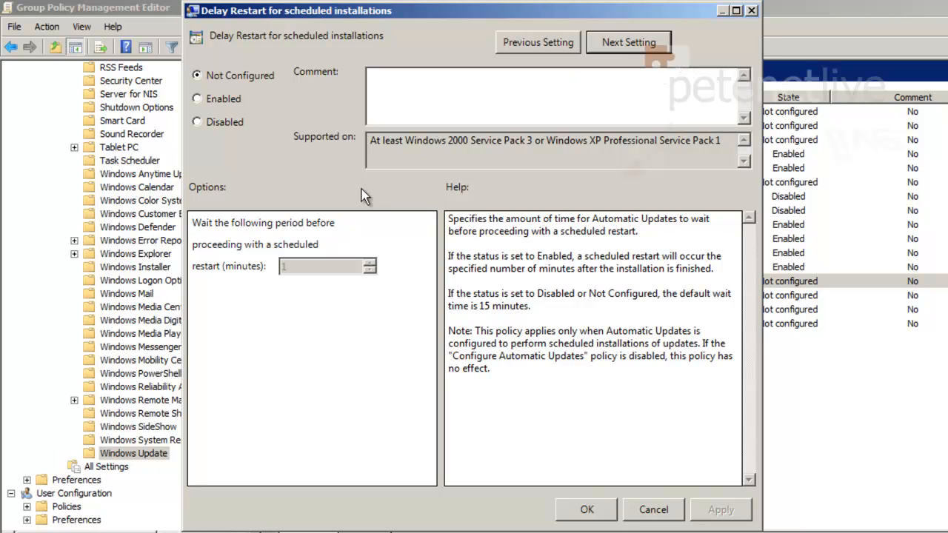
left_click(196, 99)
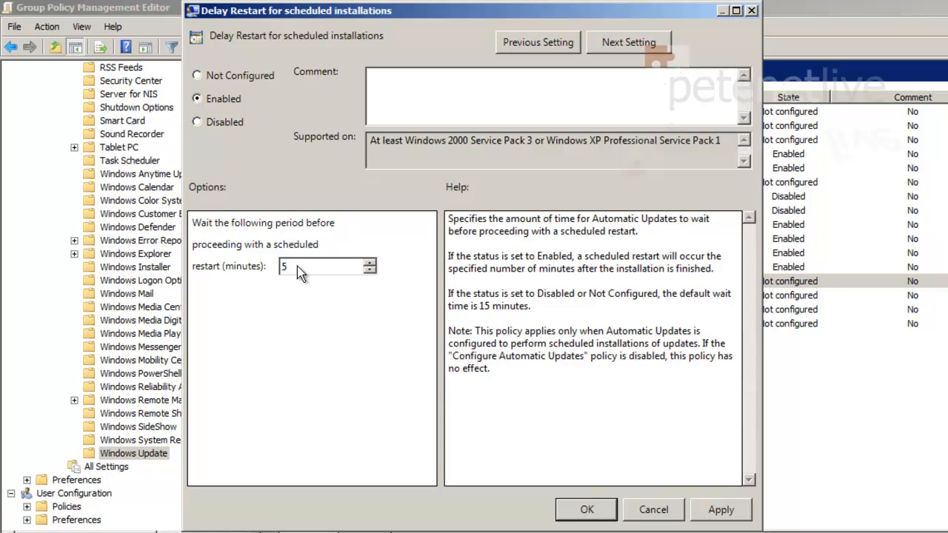
double_click(299, 271)
type("30")
Enable Reschedule Automatic Updates scheduled installations with a wait of 15 minutes after system startup.
left_click(614, 42)
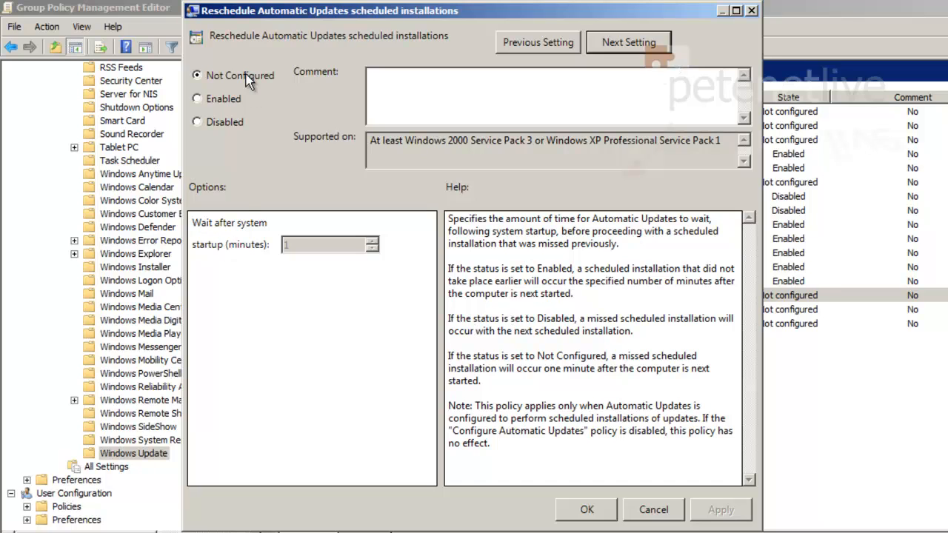
left_click(208, 105)
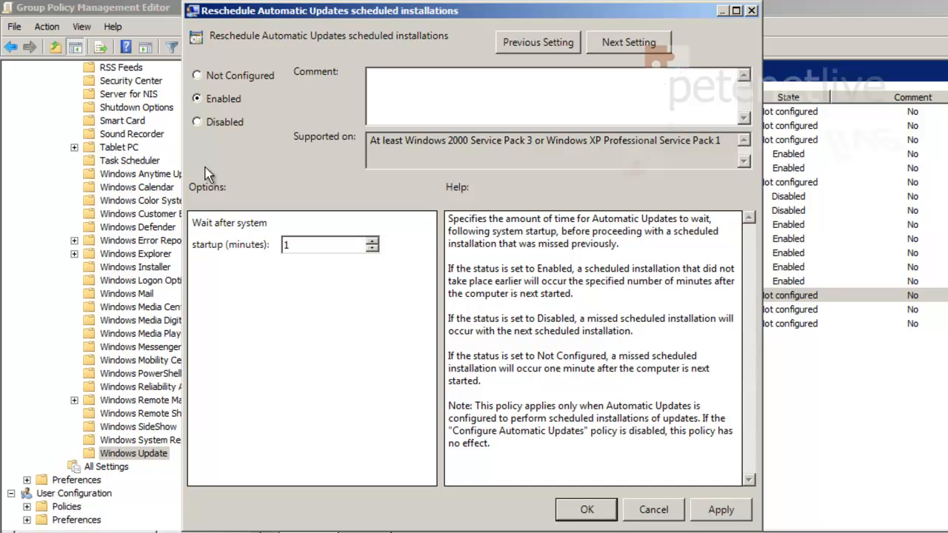
left_click_drag(299, 245, 222, 252)
type("15")
Skip client-side targeting, enable Allow signed updates from an intranet Microsoft update service location, and close the policy editor and Group Policy Management.
left_click(610, 44)
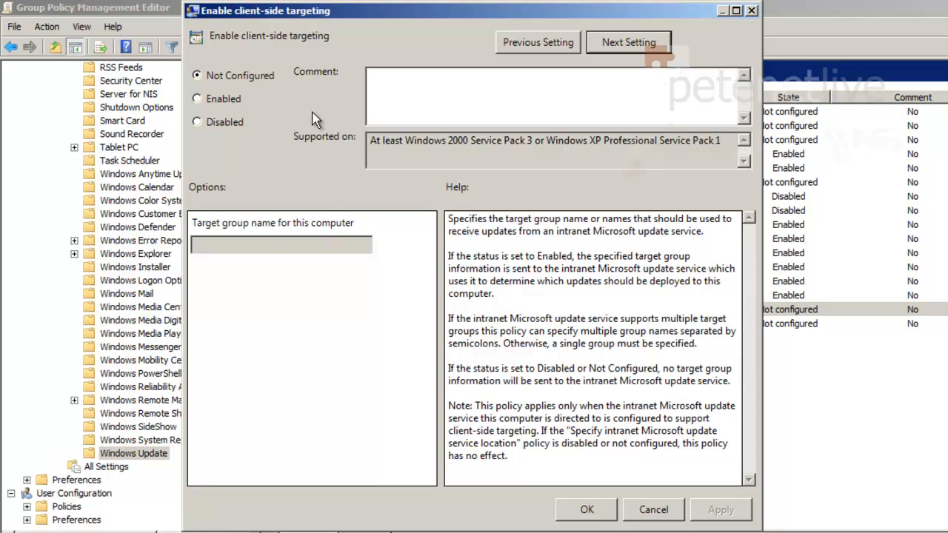
left_click(607, 46)
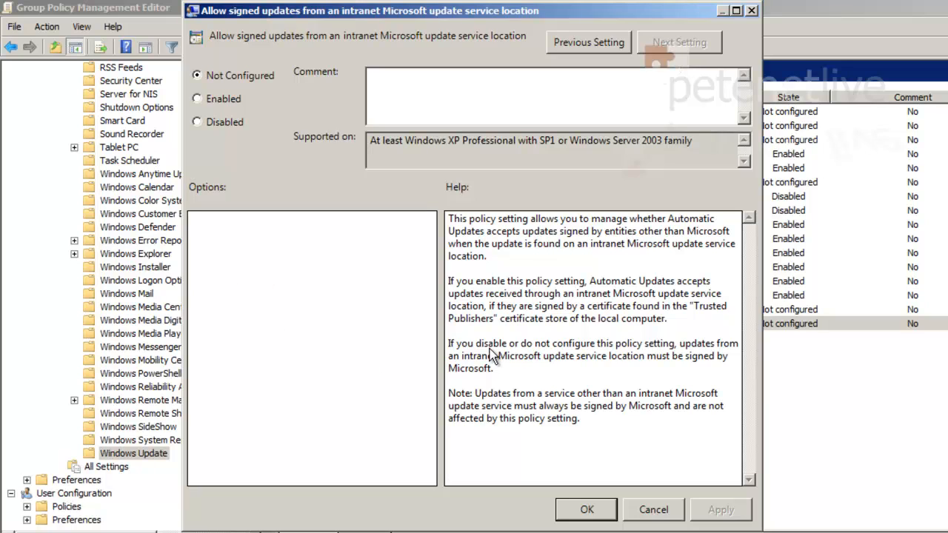
left_click(198, 99)
left_click(715, 513)
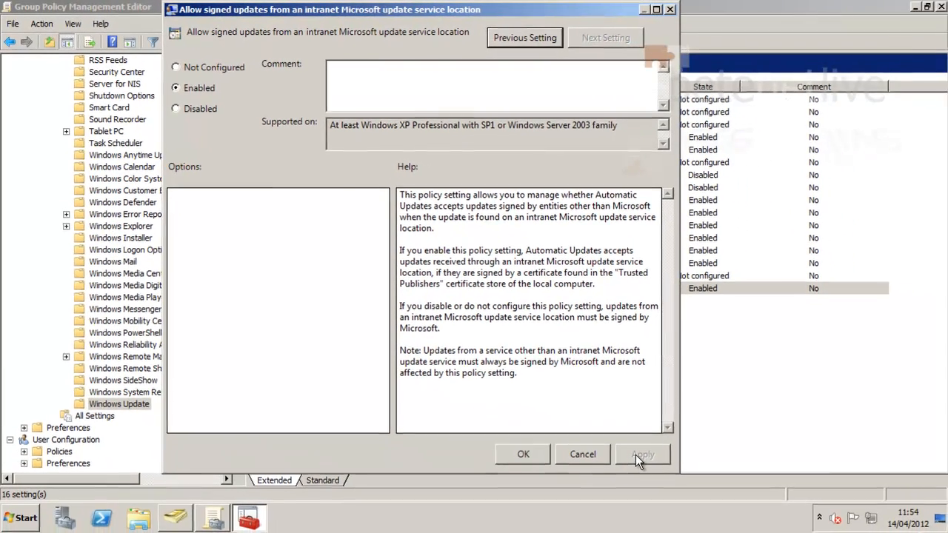
left_click(524, 454)
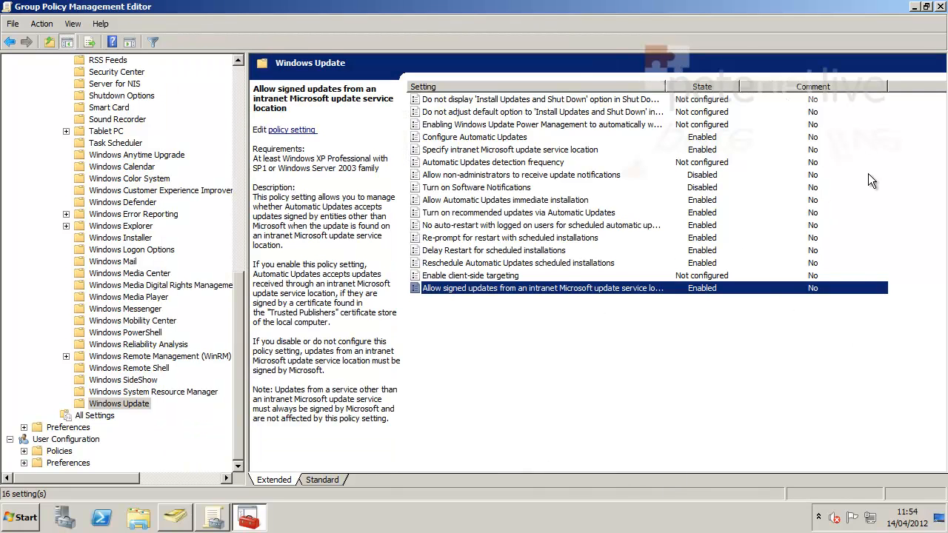
left_click(938, 8)
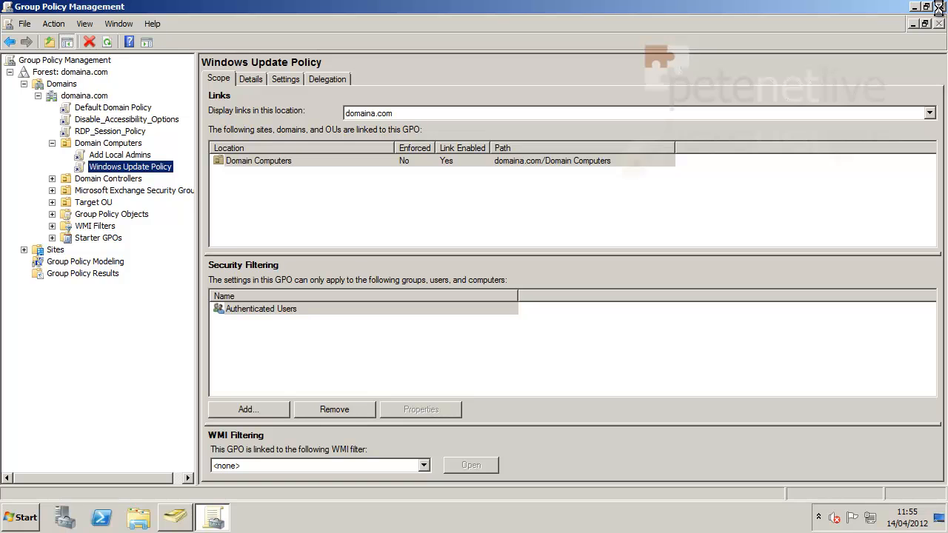
left_click(938, 6)
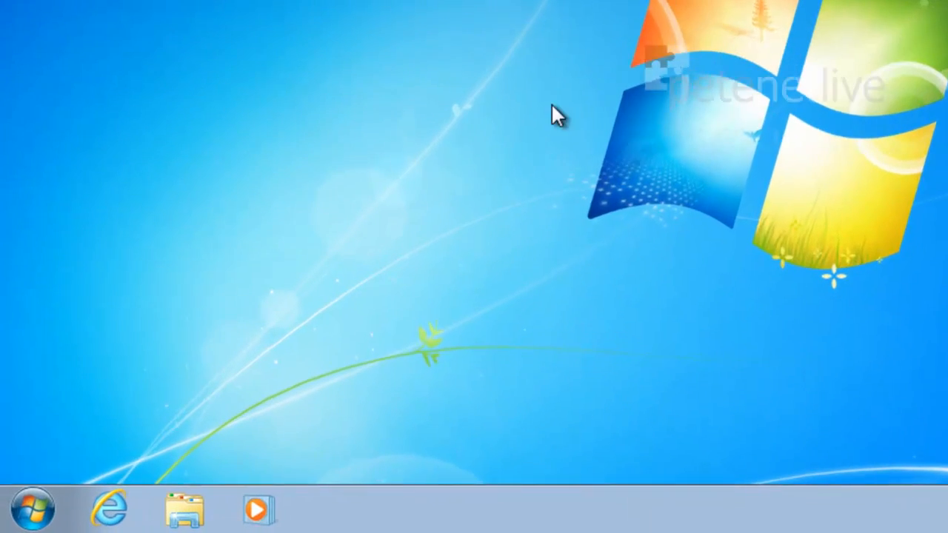
On the Windows 7 client, show Control Panel items as small icons and open Windows Update.
left_click(36, 511)
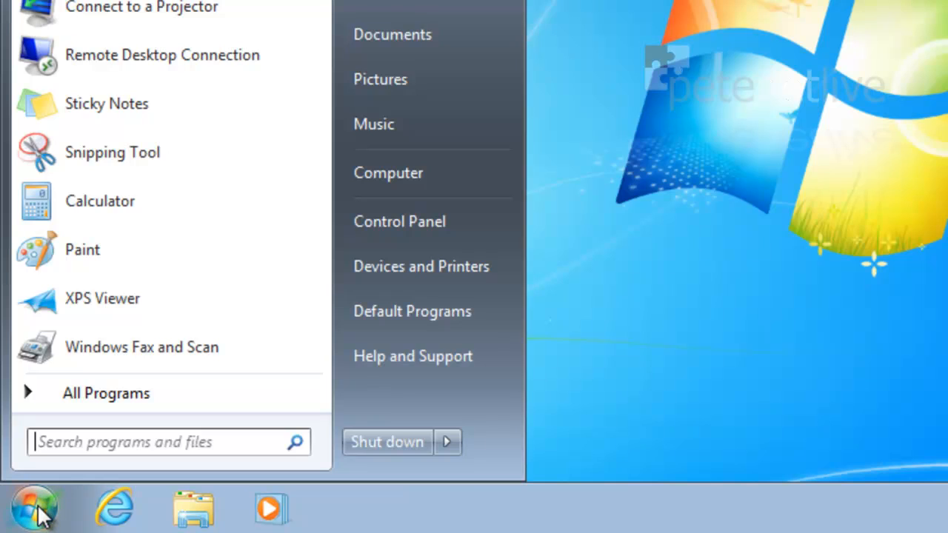
left_click(369, 226)
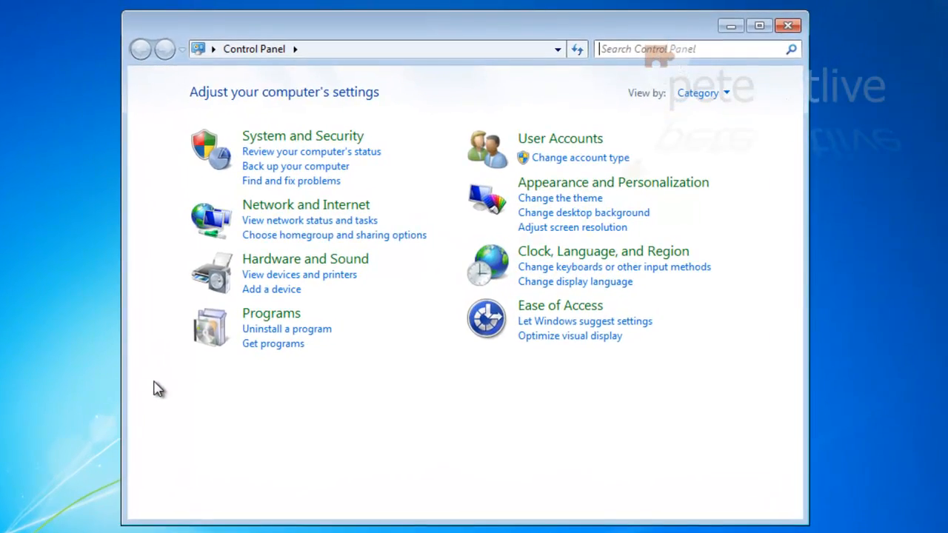
left_click(681, 96)
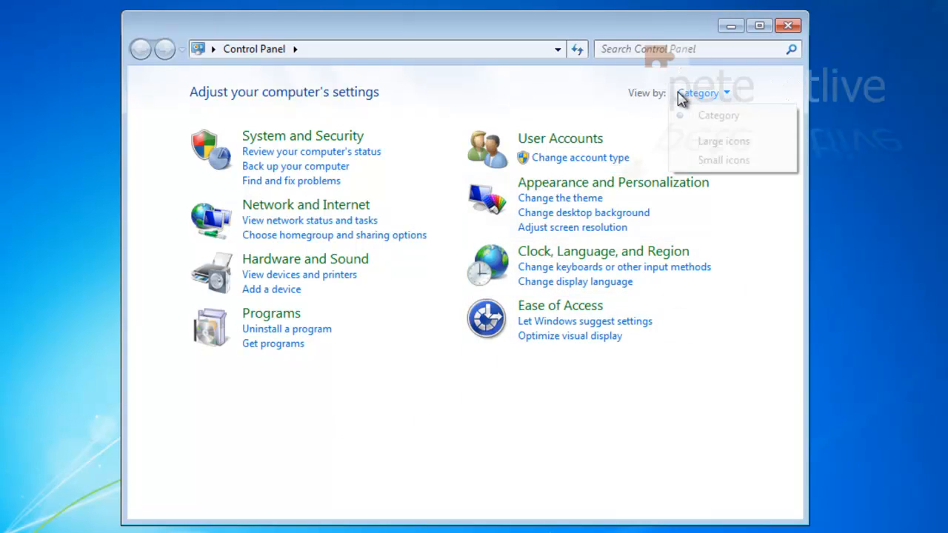
left_click(696, 163)
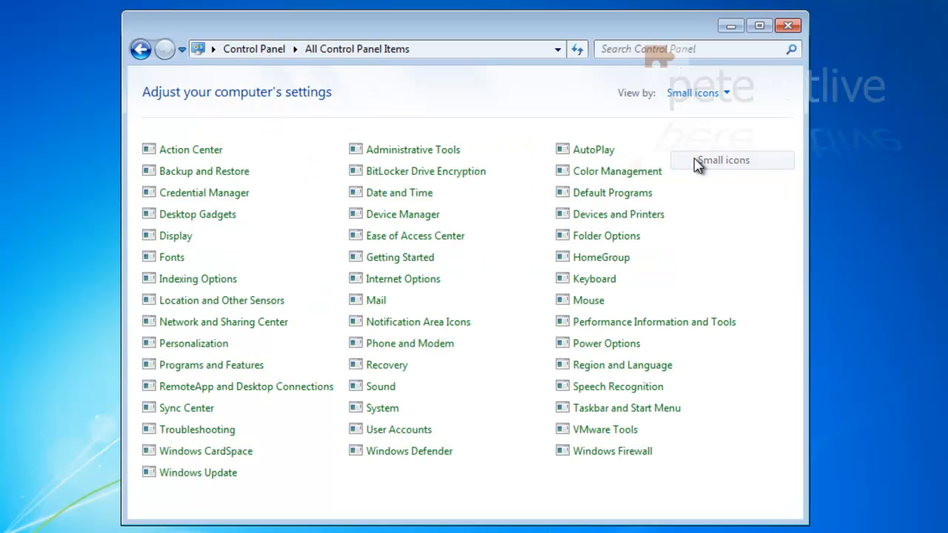
left_click(197, 474)
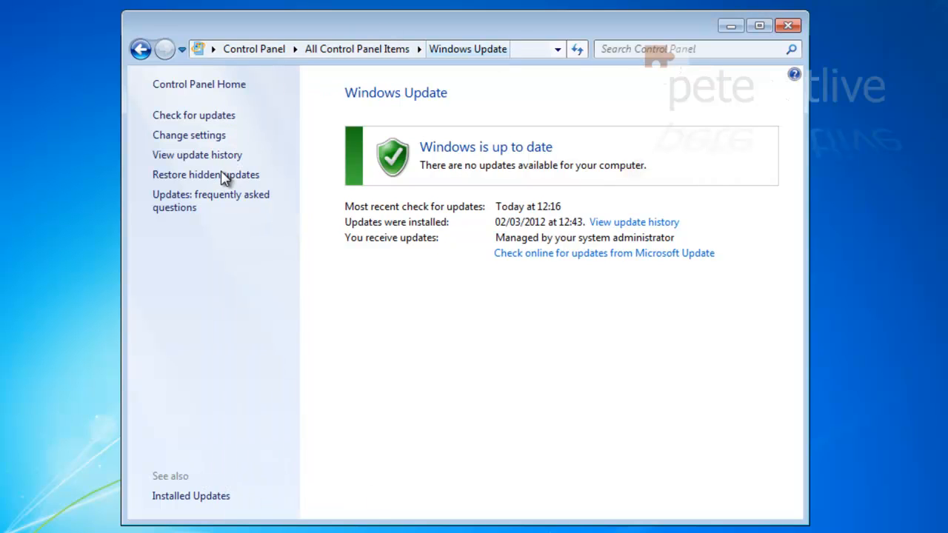
Review the client's Windows Update installation settings down to the end of the page, accept them, and close the window.
left_click(171, 138)
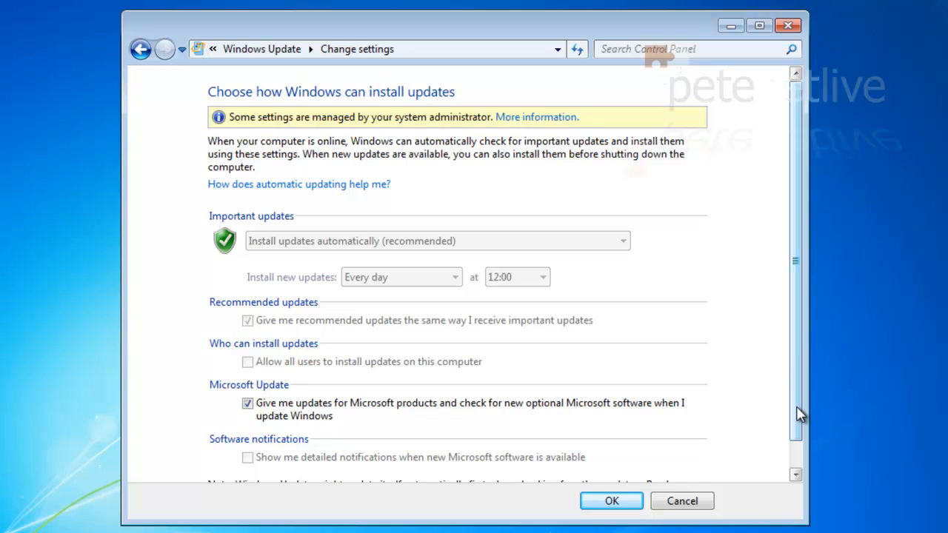
left_click(798, 473)
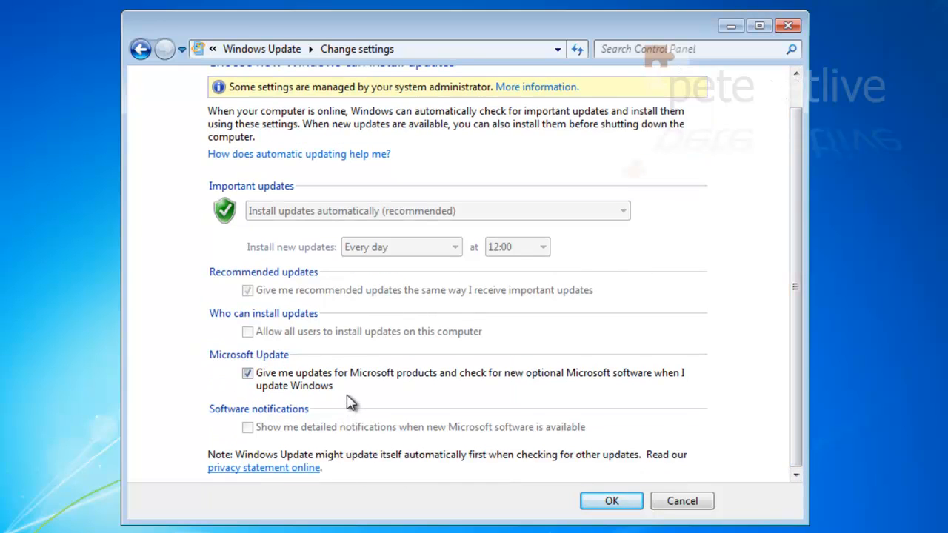
left_click(612, 502)
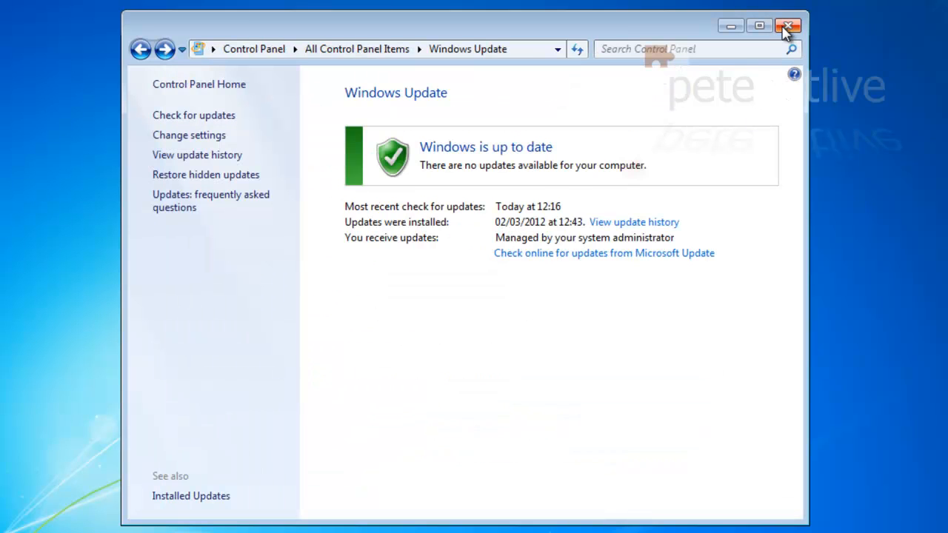
left_click(786, 26)
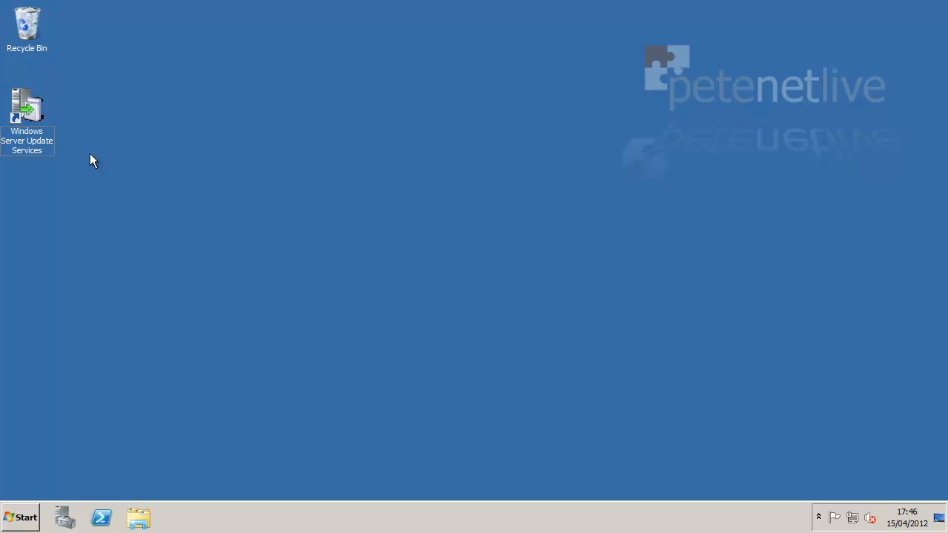
On the server, open the Windows Server Update Services console and list the Unassigned Computers with Any status, refreshing the list.
left_click(31, 113)
double_click(30, 113)
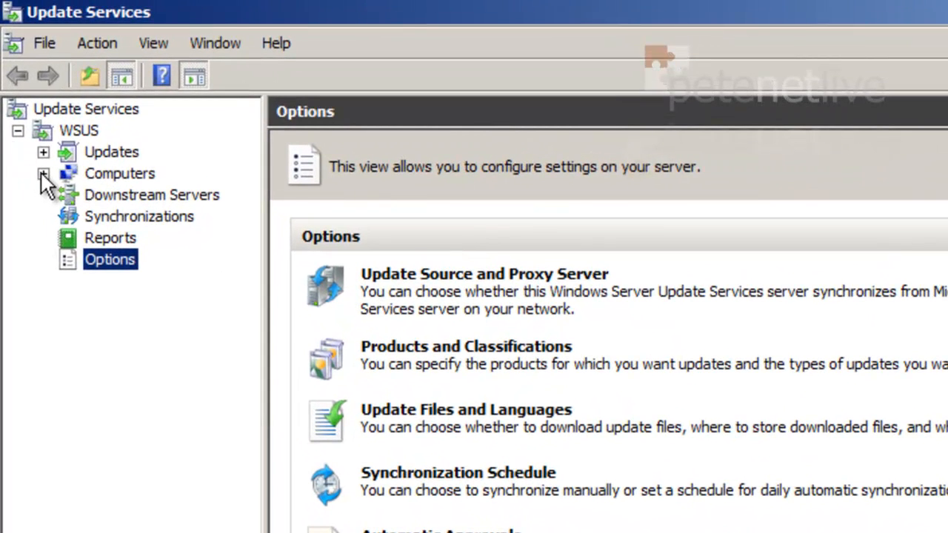
left_click(43, 174)
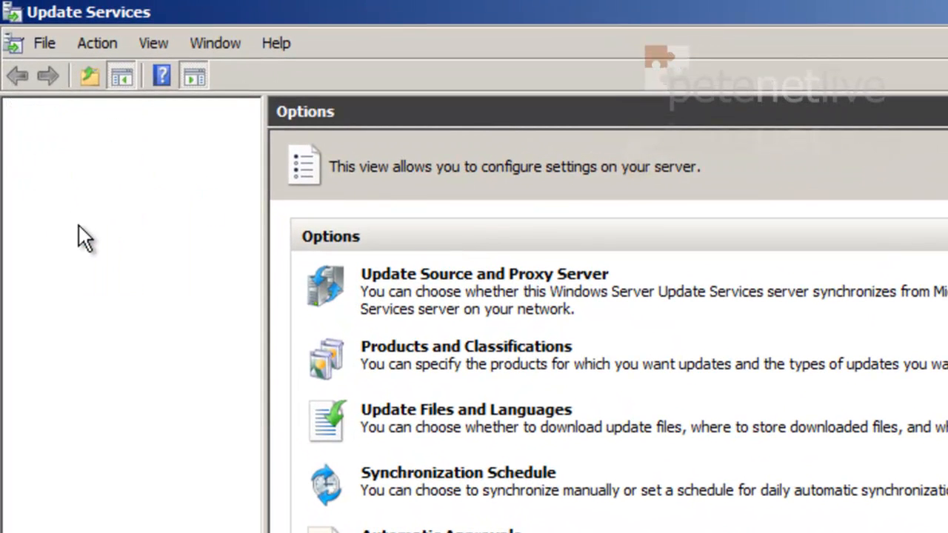
left_click(138, 215)
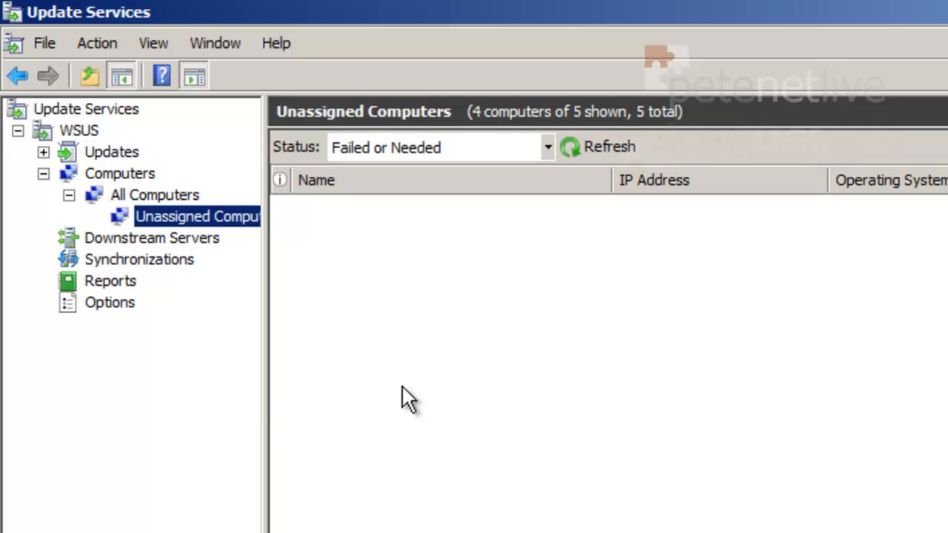
left_click(548, 148)
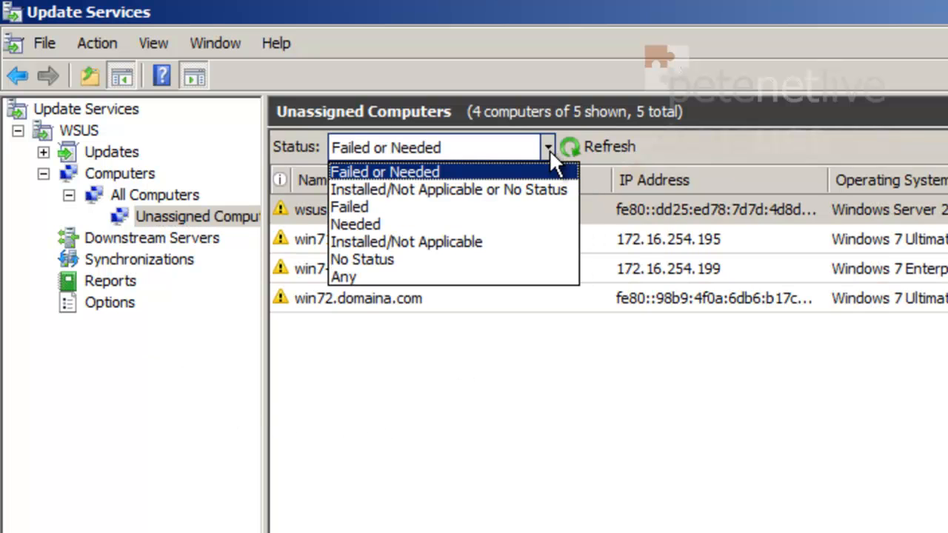
left_click(544, 268)
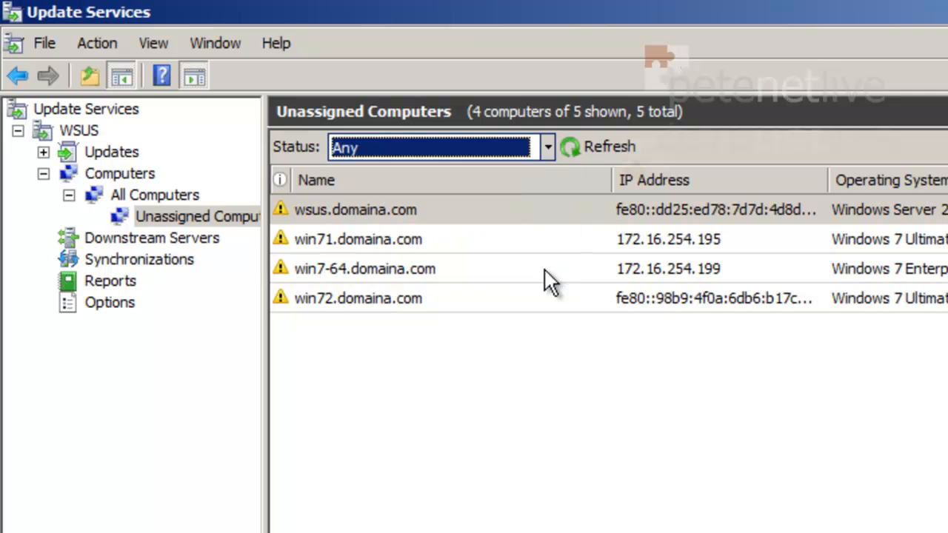
left_click(597, 147)
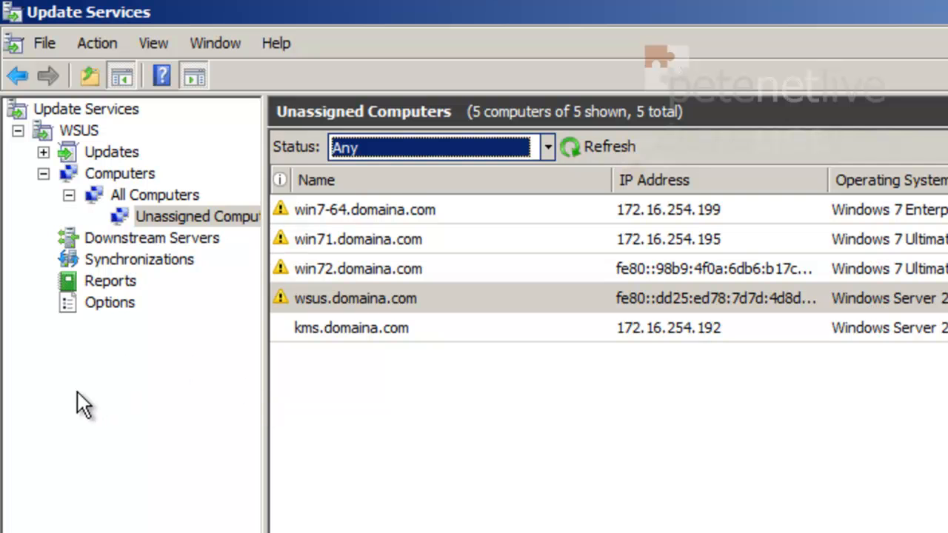
Try enabling the Default Automatic Approval Rule in the WSUS options and adding the Updates classification to it.
left_click(99, 305)
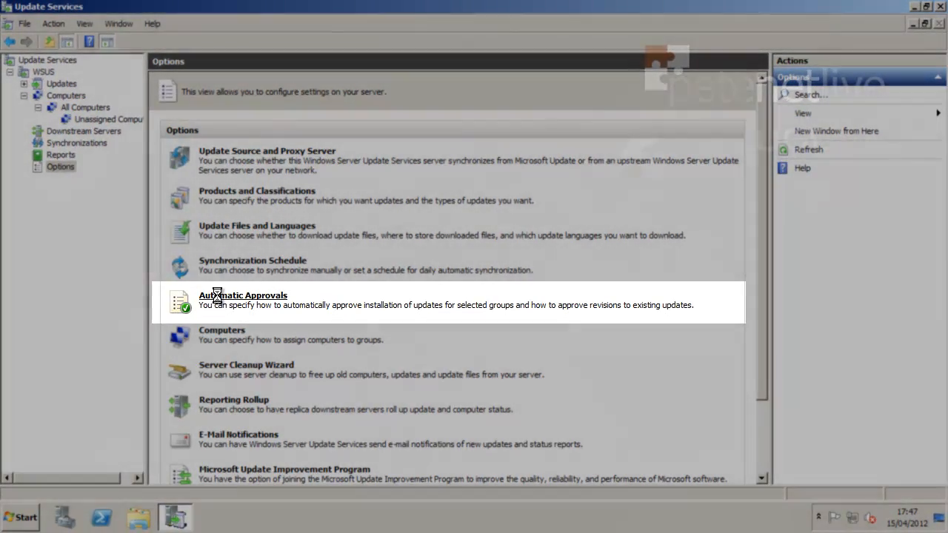
left_click(222, 302)
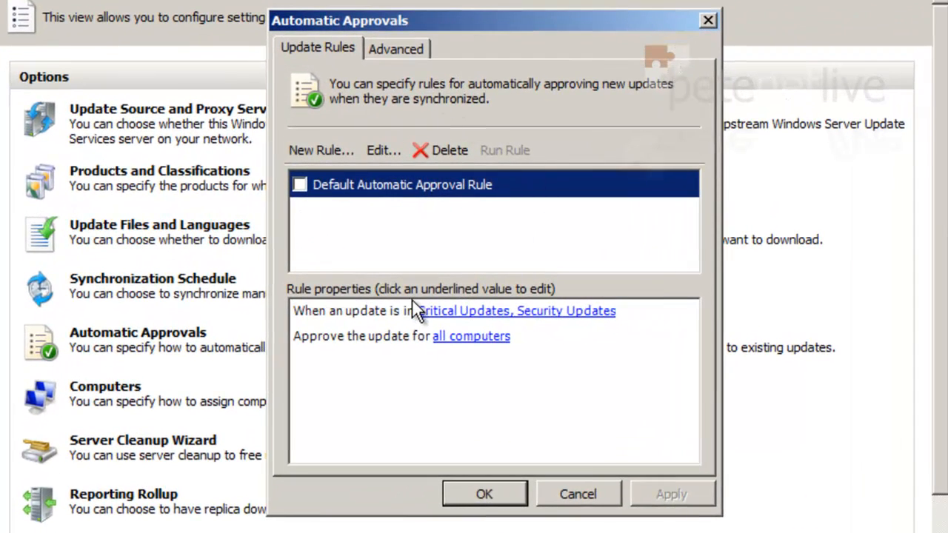
left_click(299, 185)
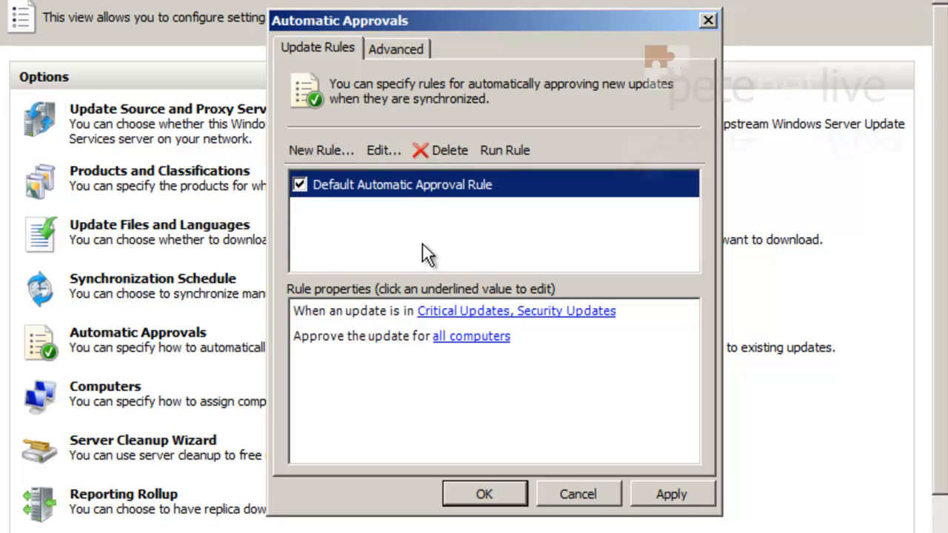
left_click(465, 312)
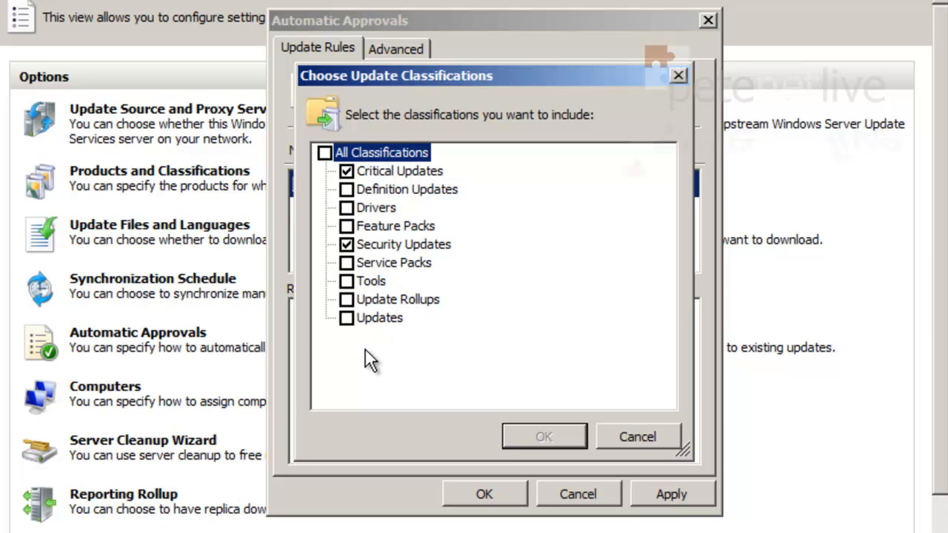
left_click(347, 319)
left_click(522, 434)
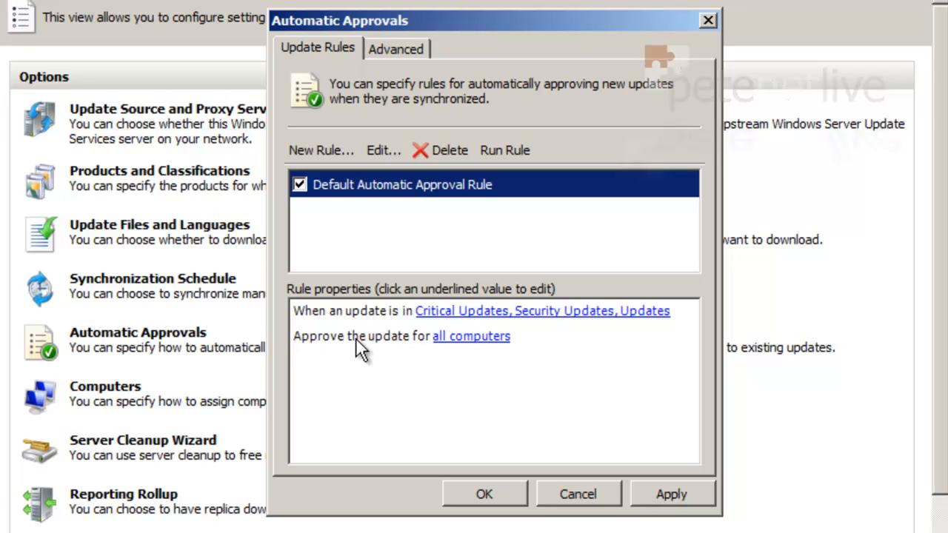
Inspect which computer groups the approval rule covers, and leave Automatic Approvals without saving.
left_click(450, 336)
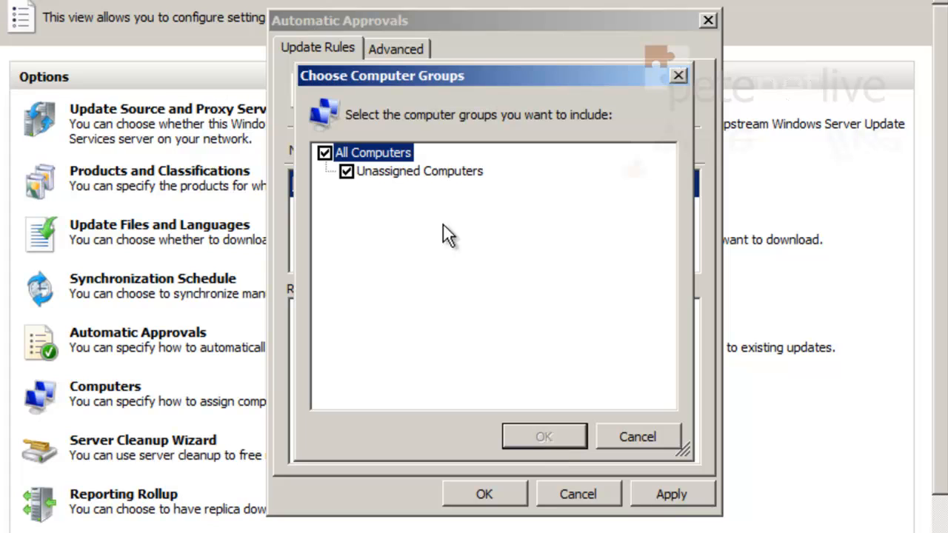
left_click(635, 437)
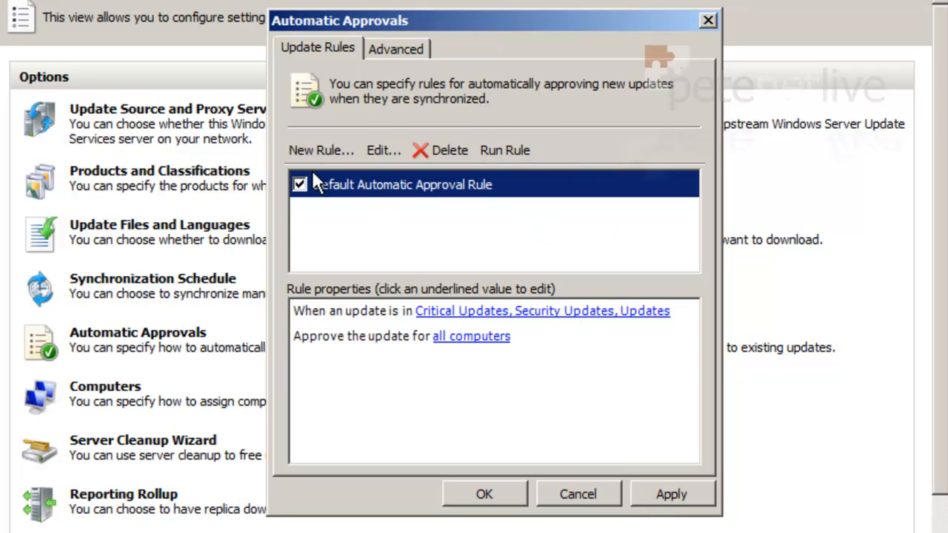
left_click(575, 497)
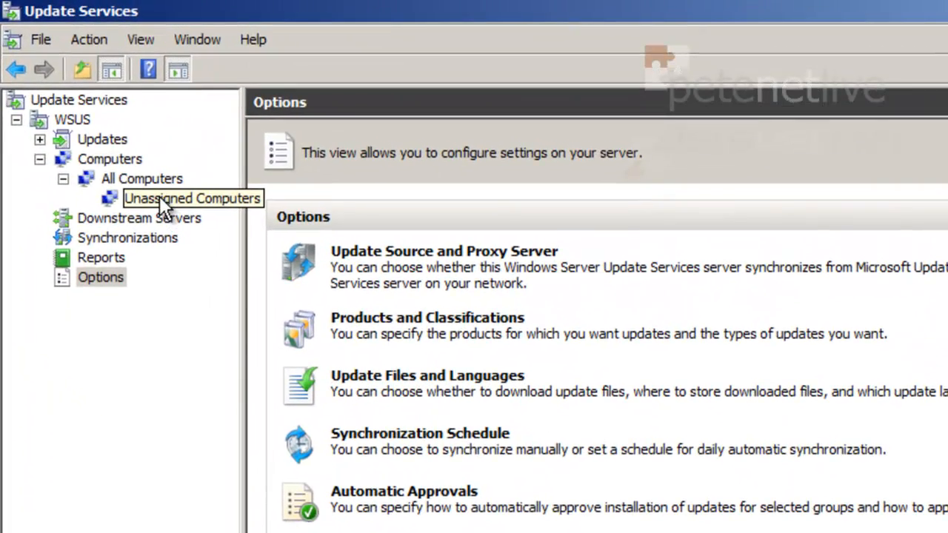
Add a new computer group named Servers under All Computers.
left_click(139, 172)
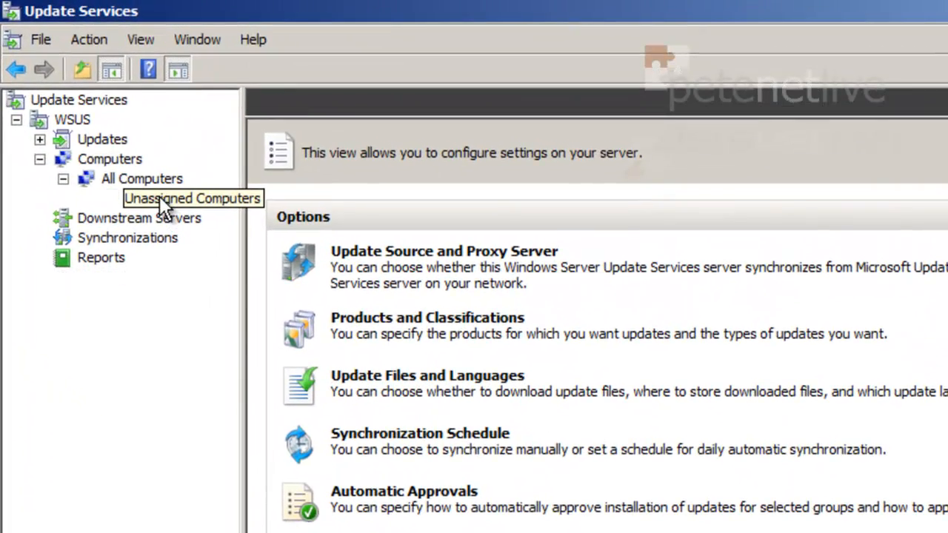
right_click(131, 179)
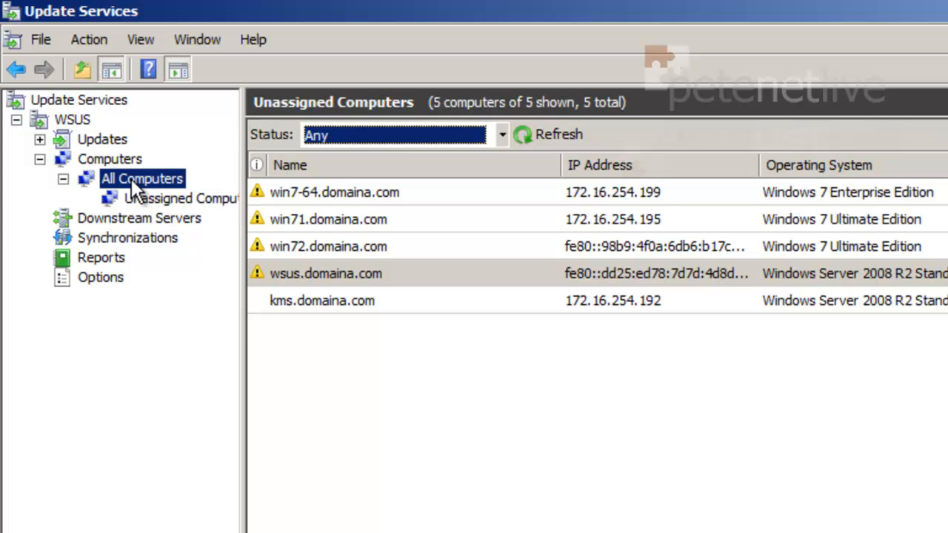
left_click(163, 214)
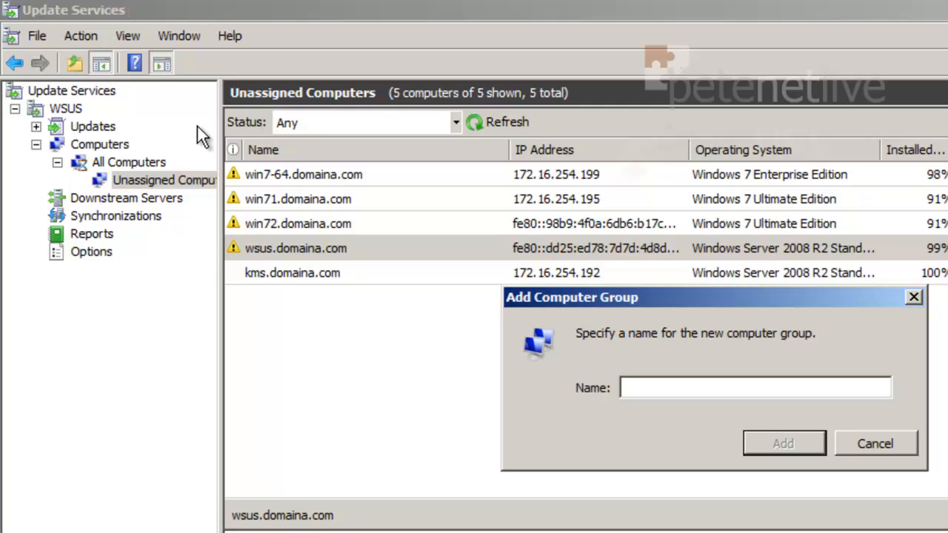
type("S")
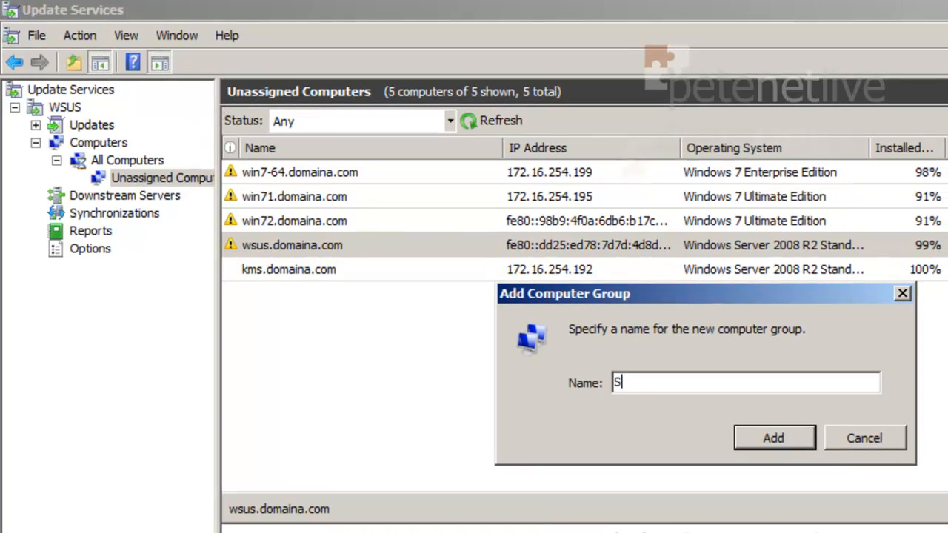
type("ervers")
key("Return")
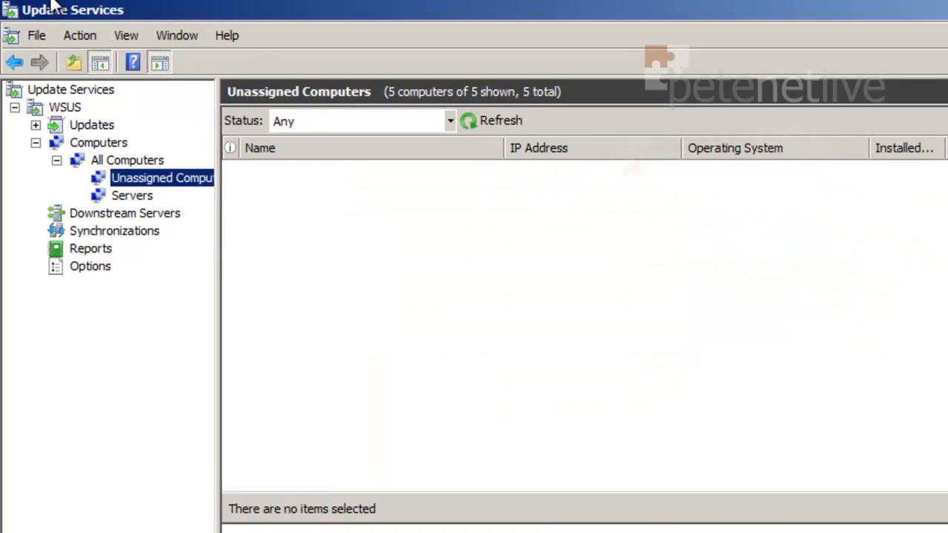
Change the group membership of kms.domaina.com from Unassigned Computers to the Servers group.
left_click(200, 182)
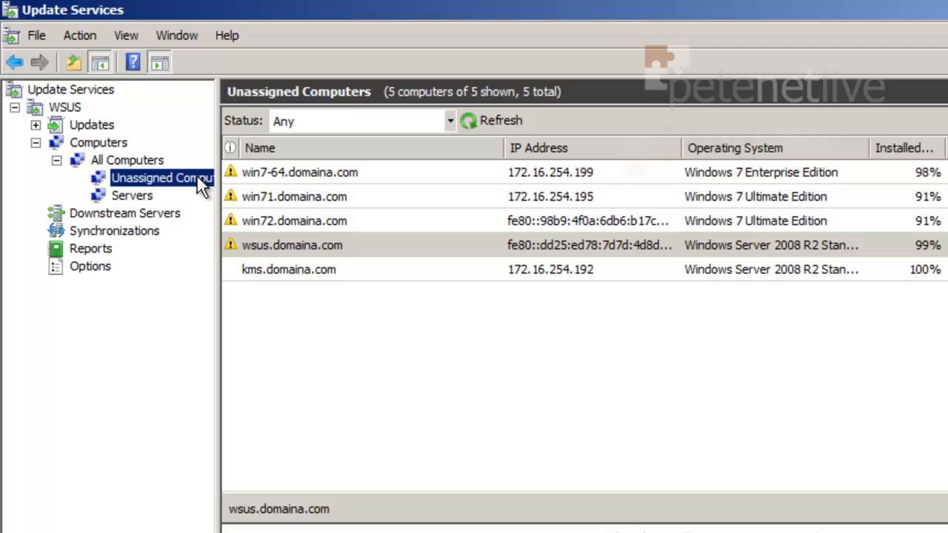
right_click(255, 268)
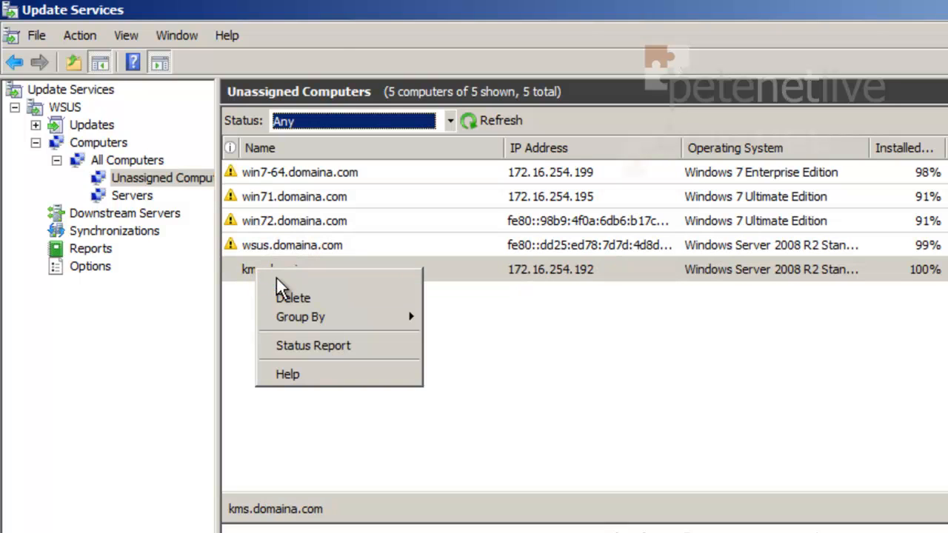
left_click(276, 278)
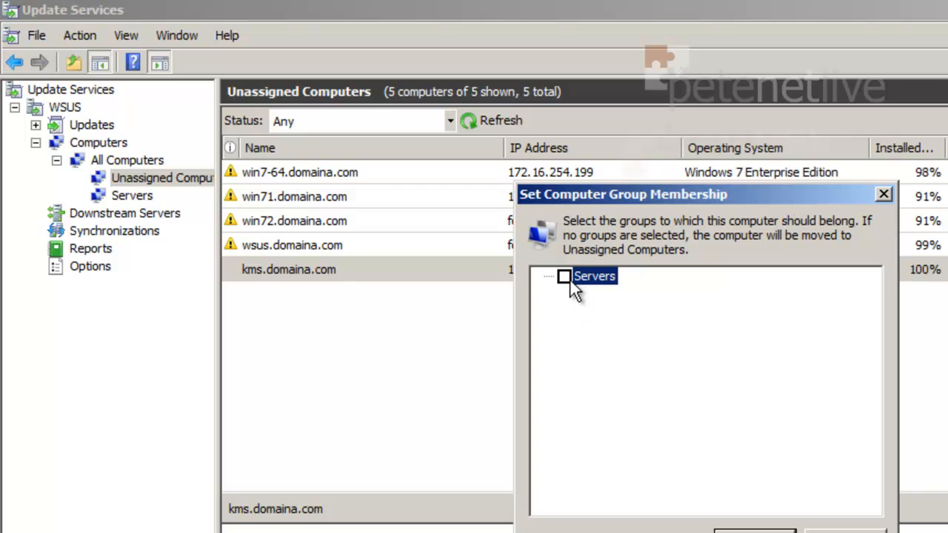
left_click(740, 532)
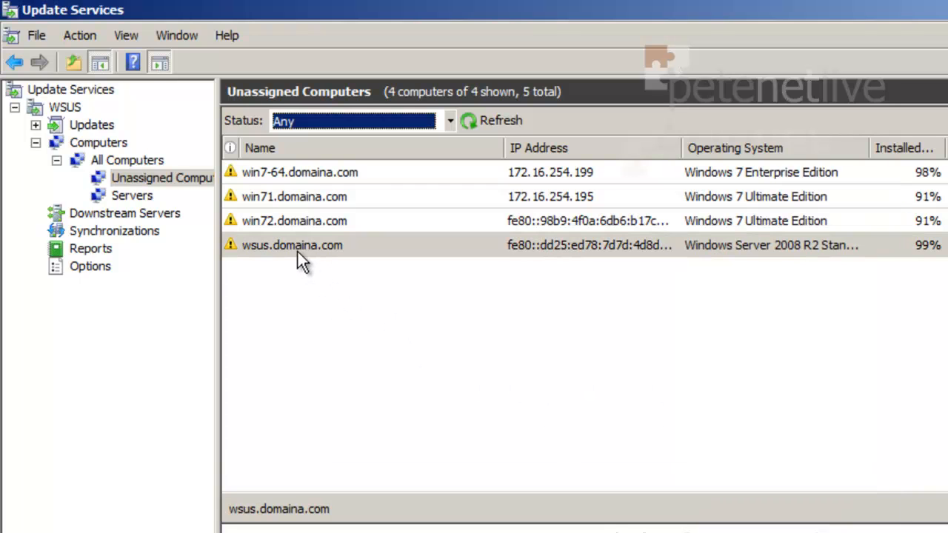
Assign wsus.domaina.com to the Servers group through its computer group membership.
right_click(298, 251)
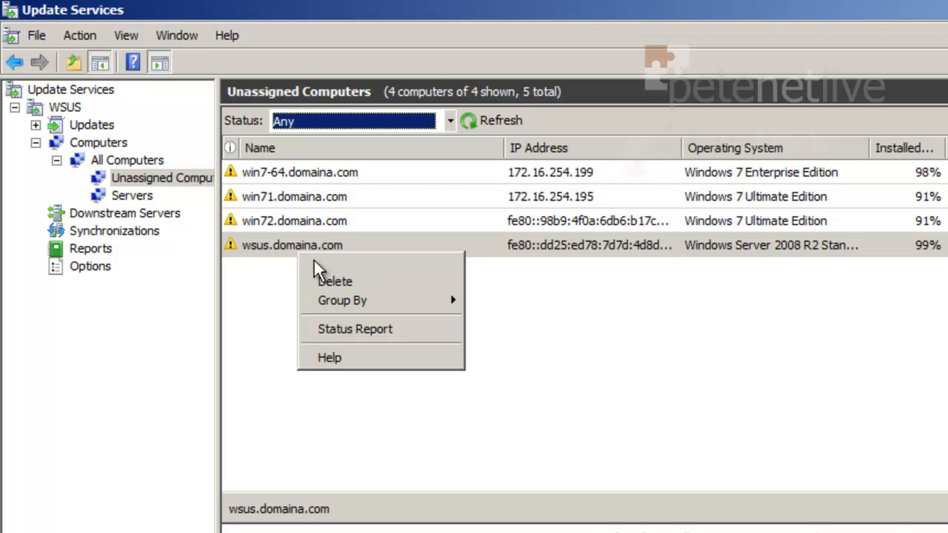
left_click(314, 261)
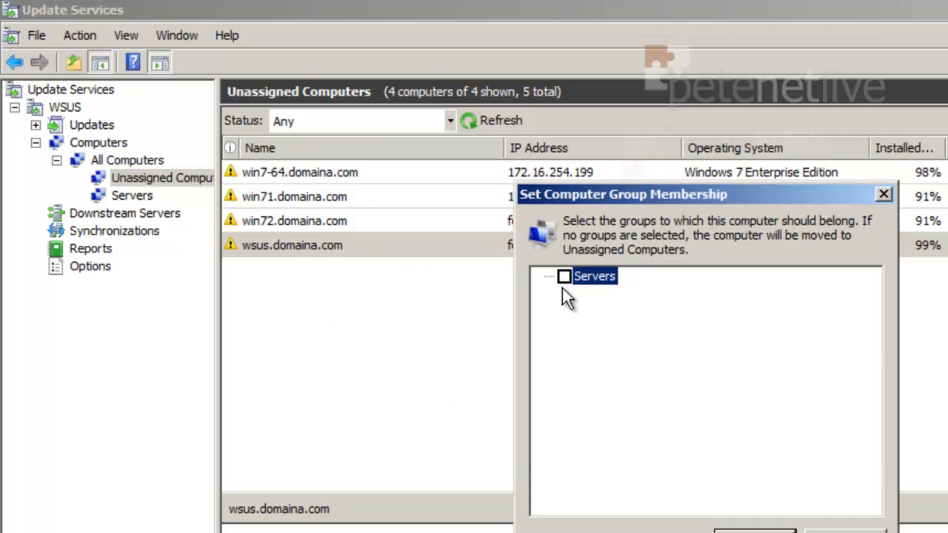
left_click(756, 530)
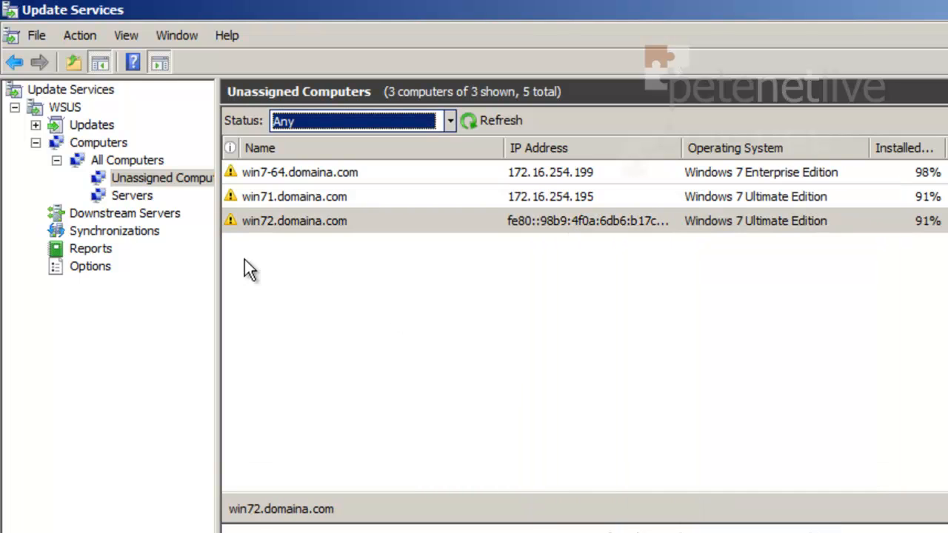
Add a new computer group named Test Updates under All Computers.
right_click(113, 163)
left_click(142, 193)
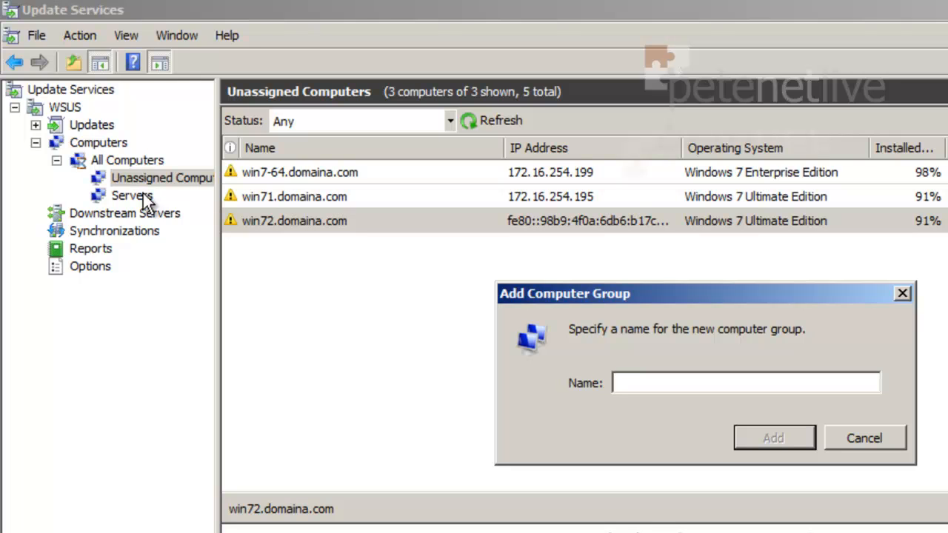
type("Test ")
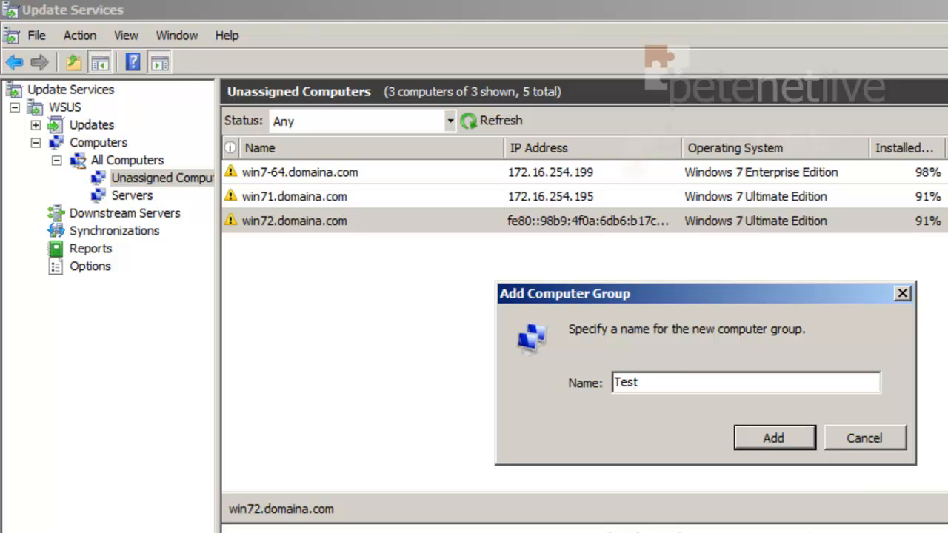
type("Updates")
left_click(770, 438)
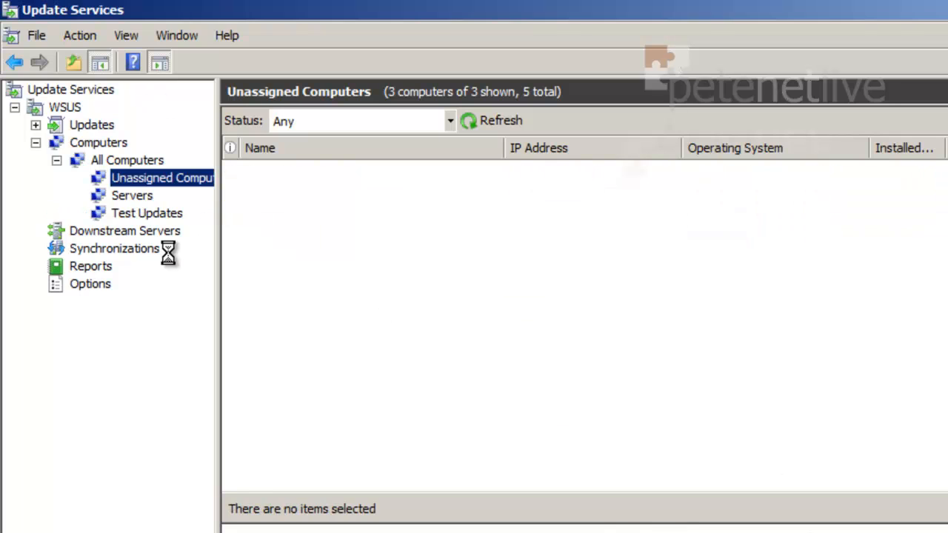
Add a new computer group named Production under All Computers.
right_click(113, 161)
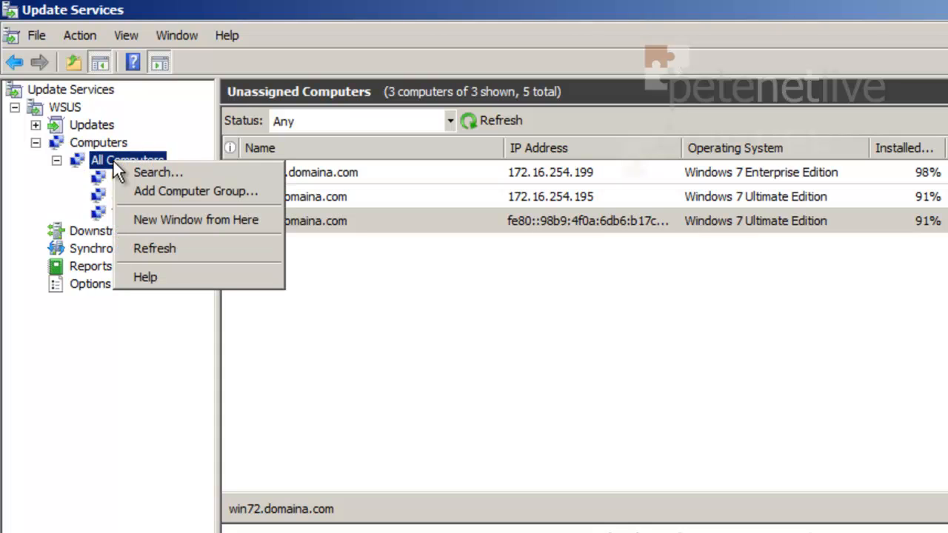
left_click(144, 191)
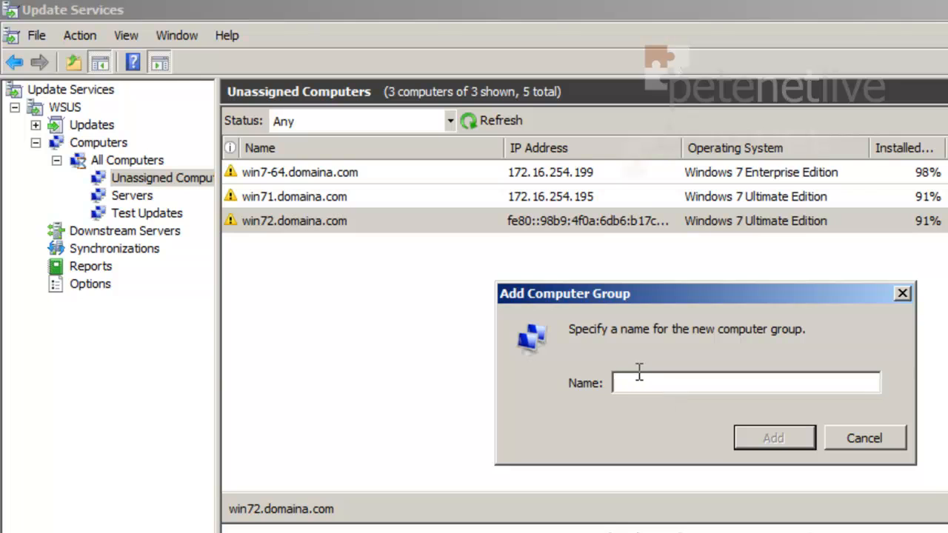
type("Production")
left_click(756, 435)
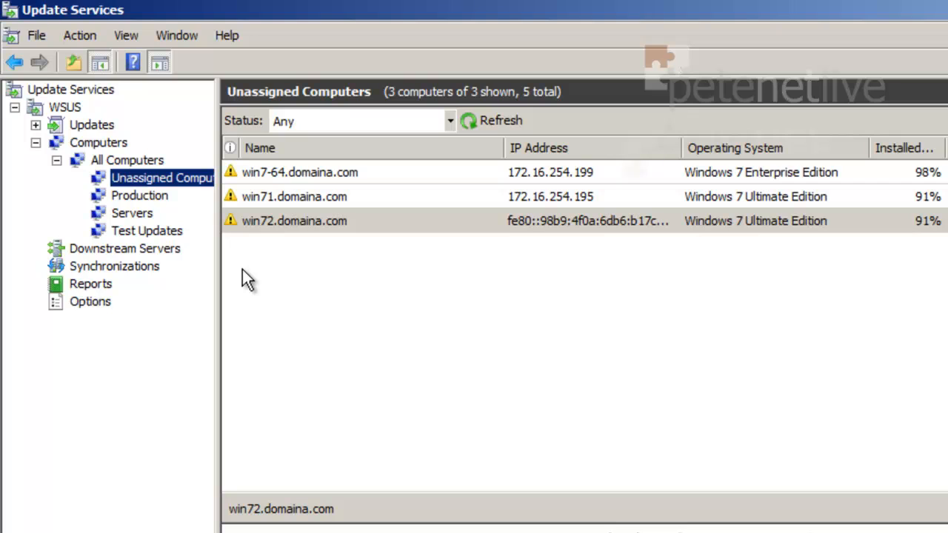
Change the group membership of win71.domaina.com and win72.domaina.com from Unassigned Computers to the Test Updates group.
left_click(244, 194)
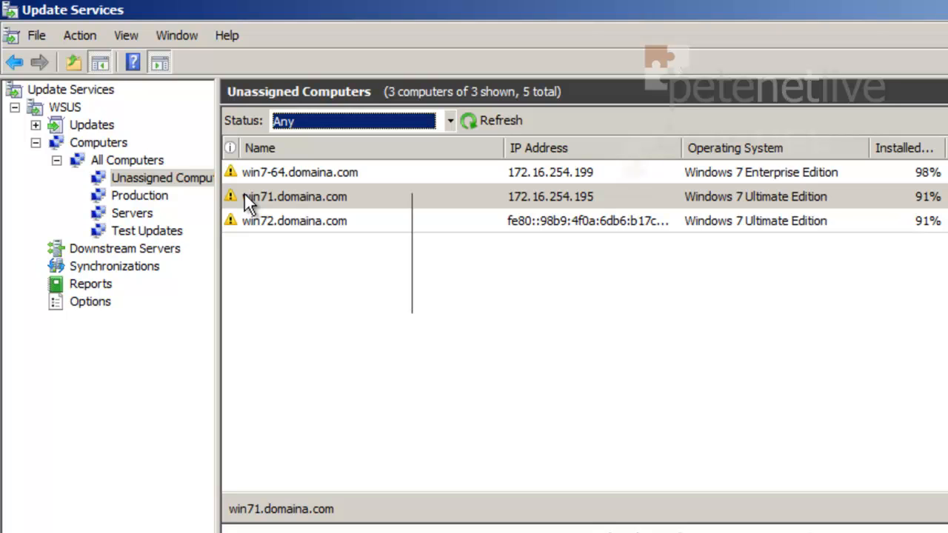
right_click(245, 194)
left_click(263, 202)
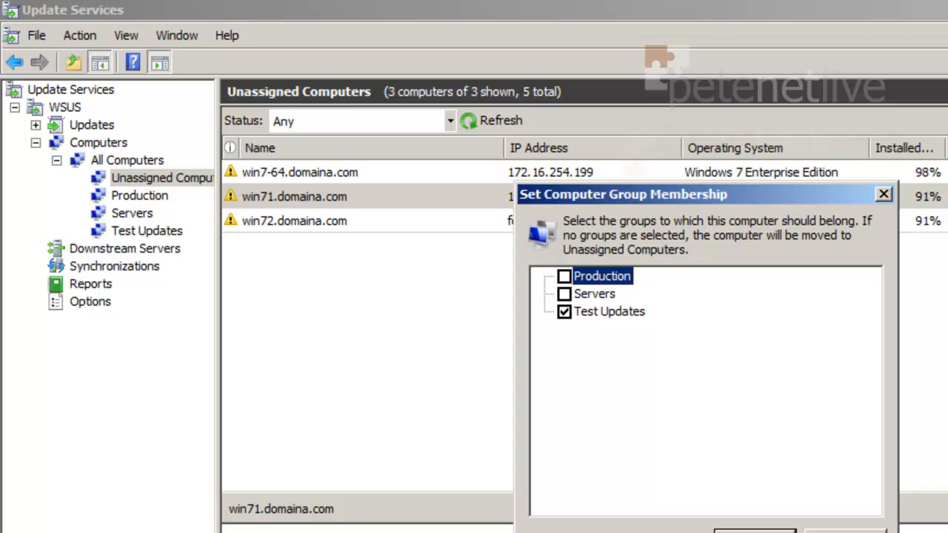
left_click(756, 531)
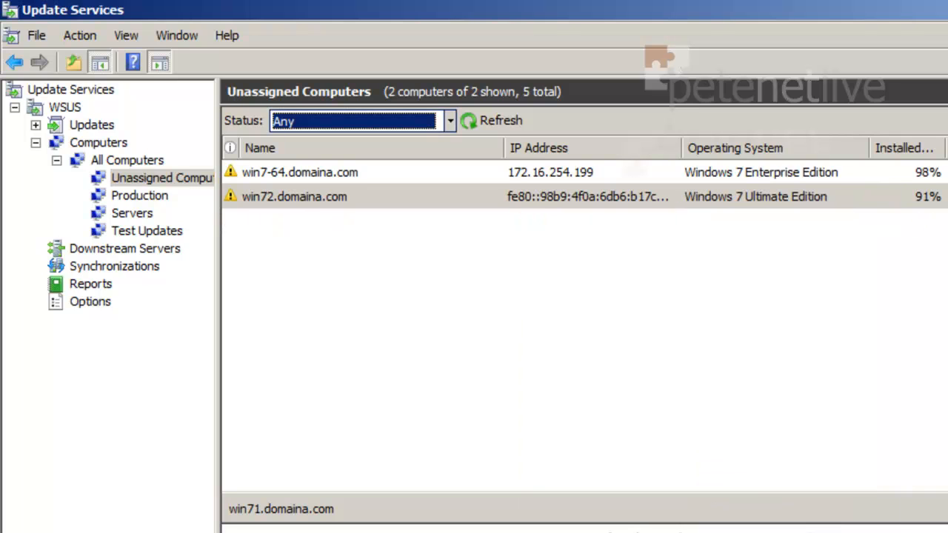
right_click(256, 197)
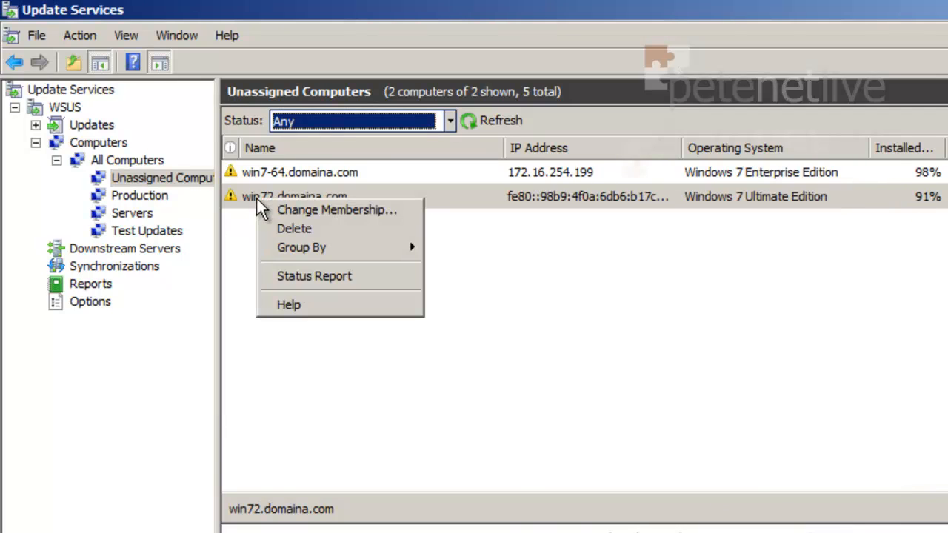
left_click(288, 213)
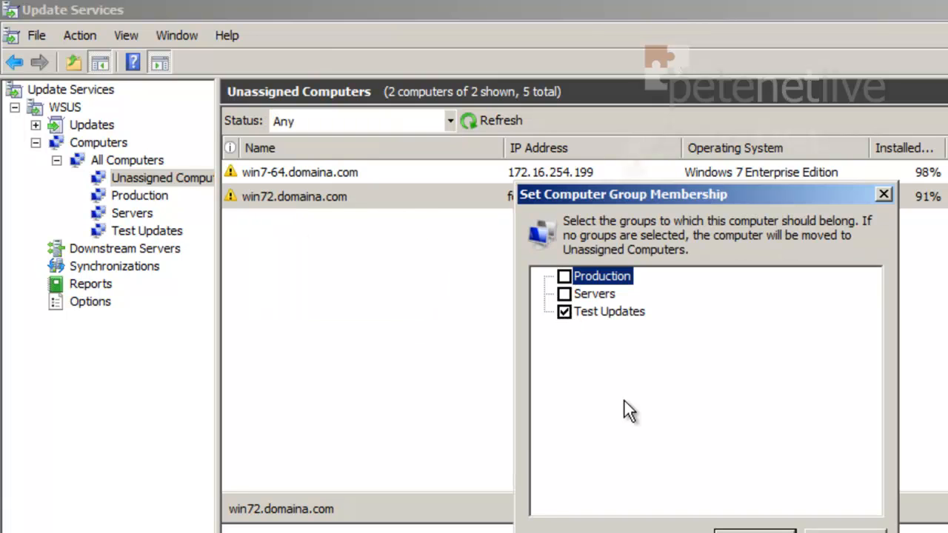
left_click(754, 530)
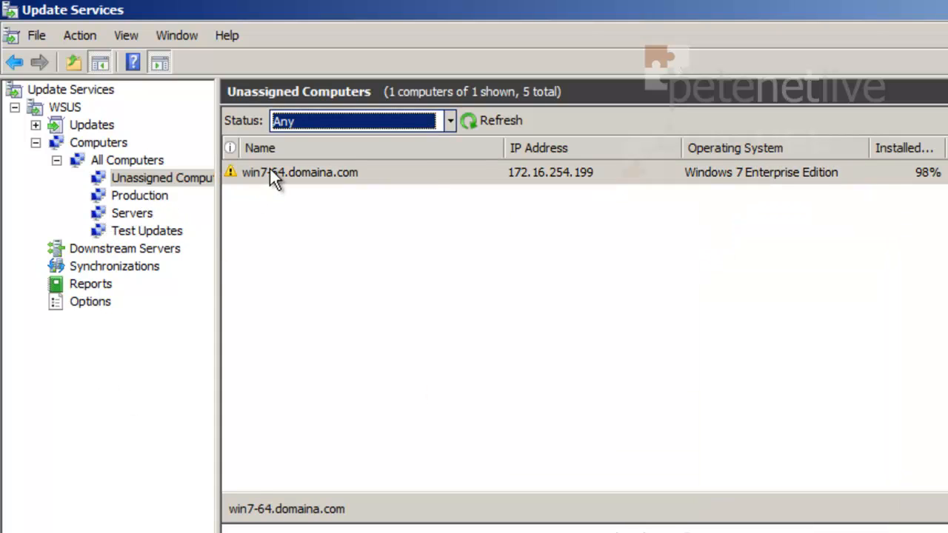
Assign win7-64.domaina.com to the Production group through its computer group membership.
right_click(270, 169)
left_click(297, 180)
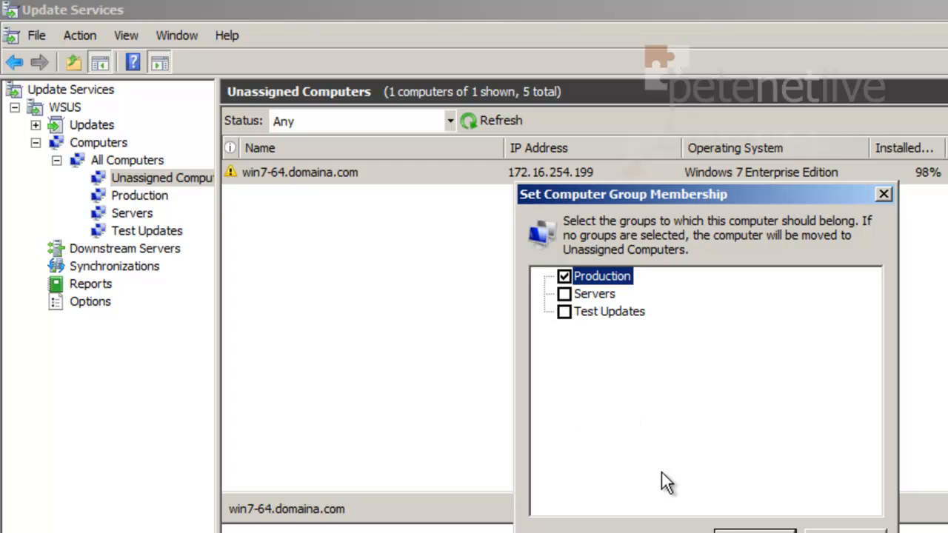
left_click(755, 531)
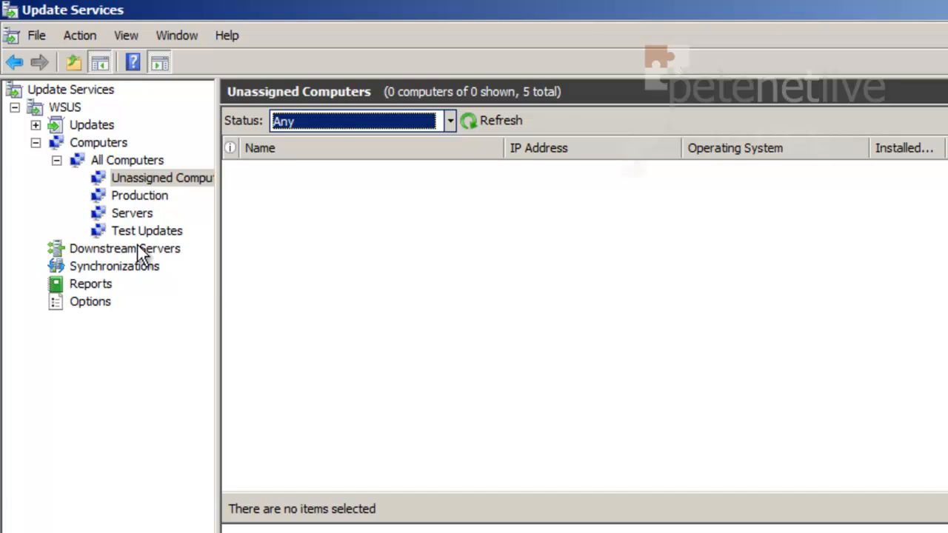
Enable the Default Automatic Approval Rule in Automatic Approvals and add the Updates classification to it.
left_click(89, 300)
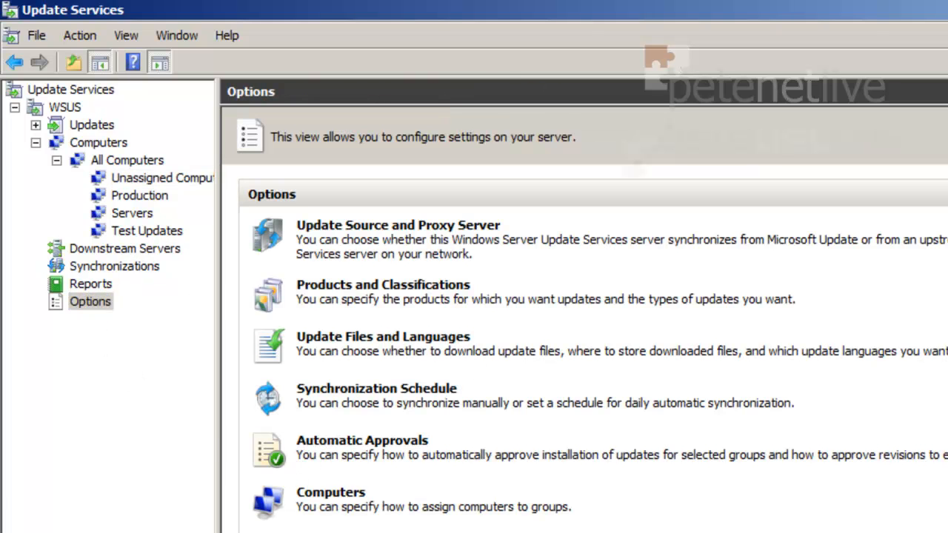
left_click(355, 441)
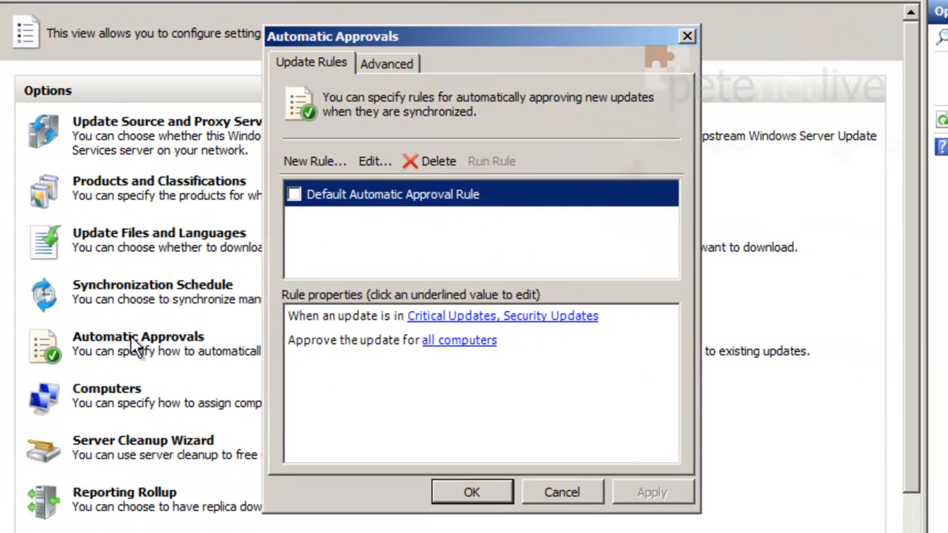
left_click(294, 195)
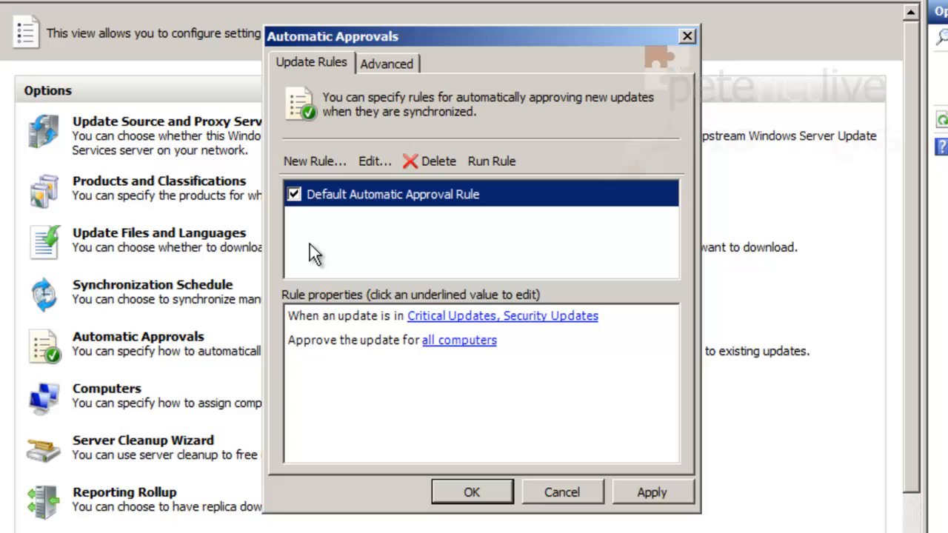
left_click(437, 317)
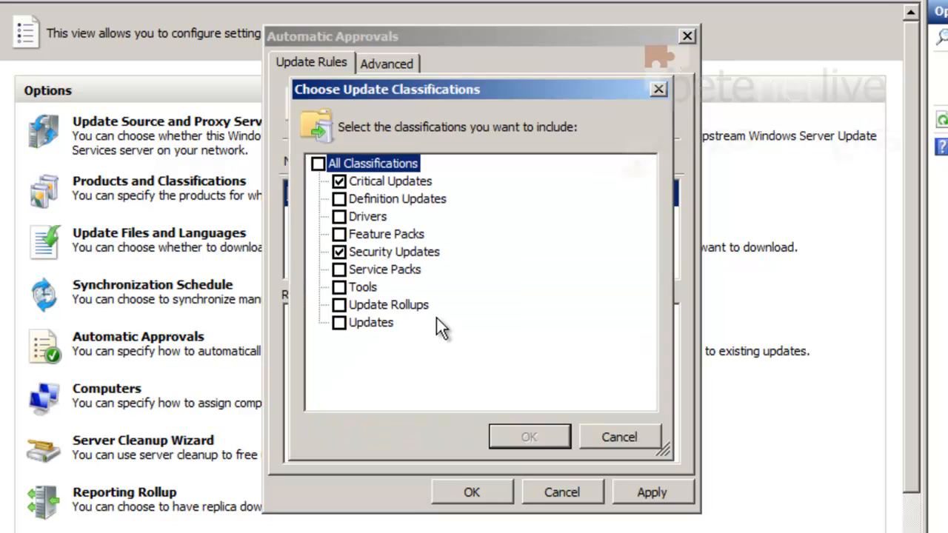
left_click(337, 322)
left_click(500, 434)
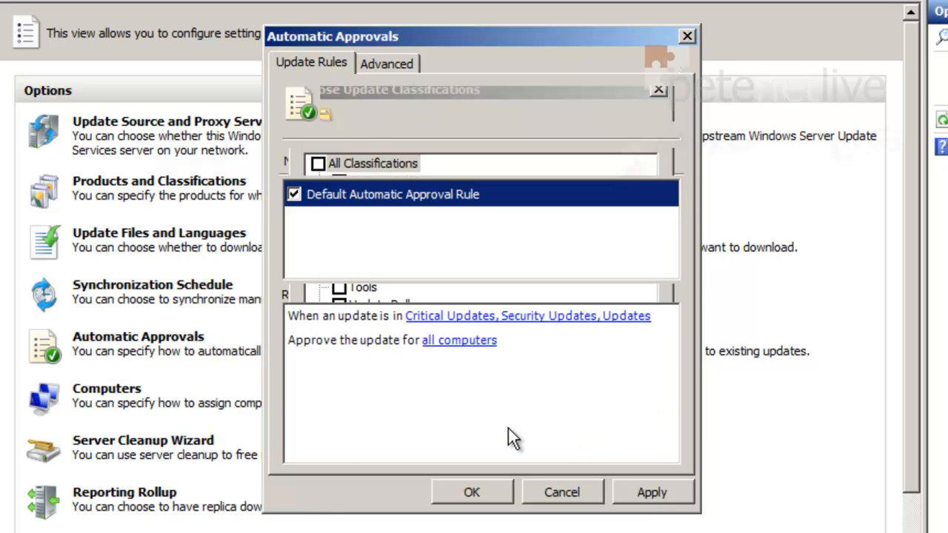
Limit the approval rule to the Test Updates group by excluding Unassigned Computers, Production and Servers.
left_click(455, 341)
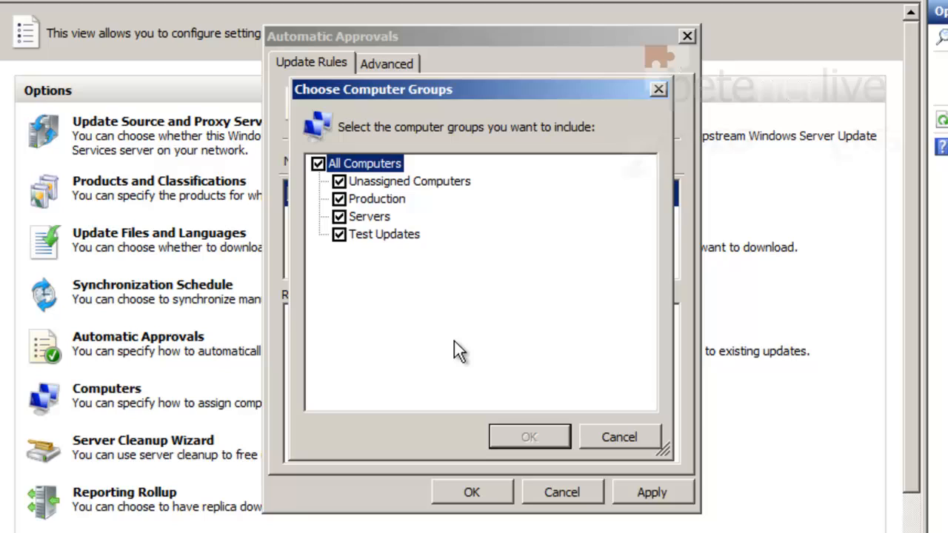
left_click(338, 181)
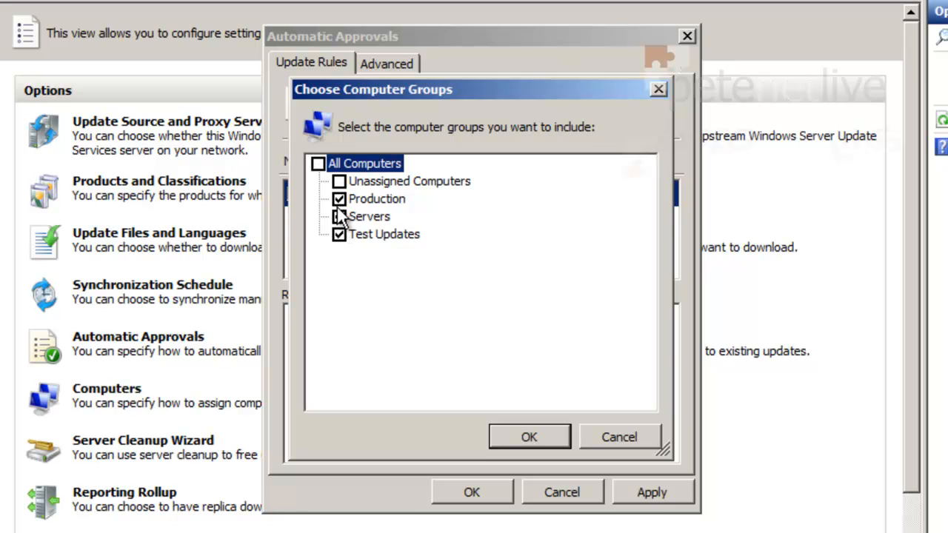
left_click(338, 199)
left_click(338, 216)
left_click(528, 435)
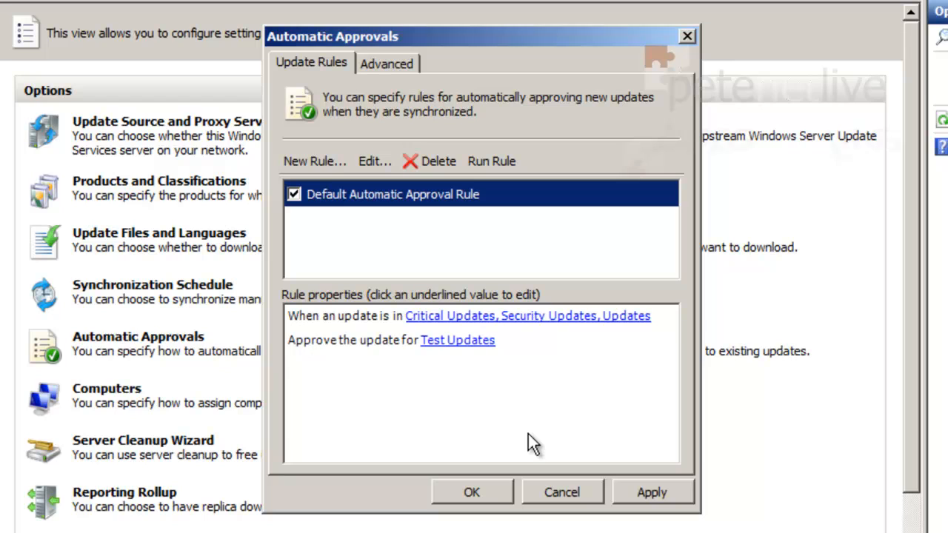
Save and run the Default Automatic Approval Rule, and close Automatic Approvals with the changes applied.
left_click(483, 160)
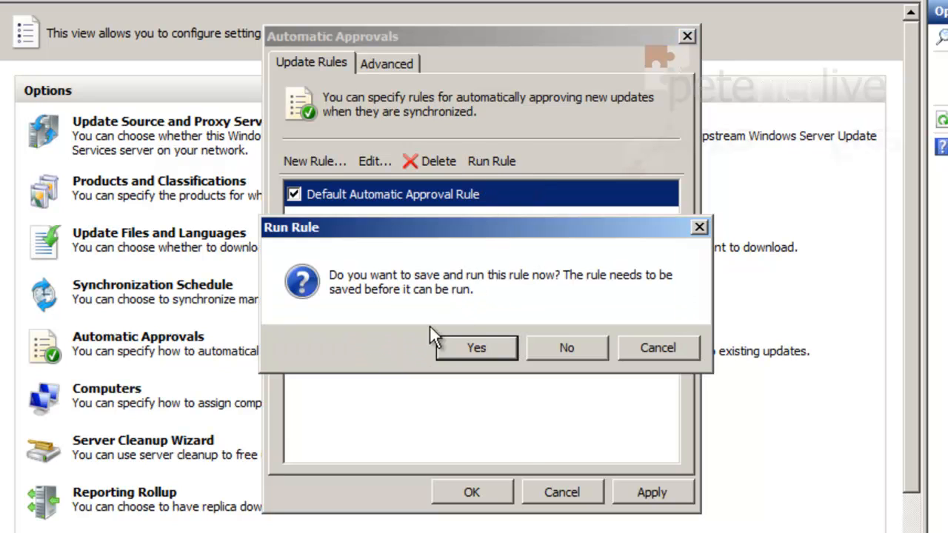
left_click(465, 346)
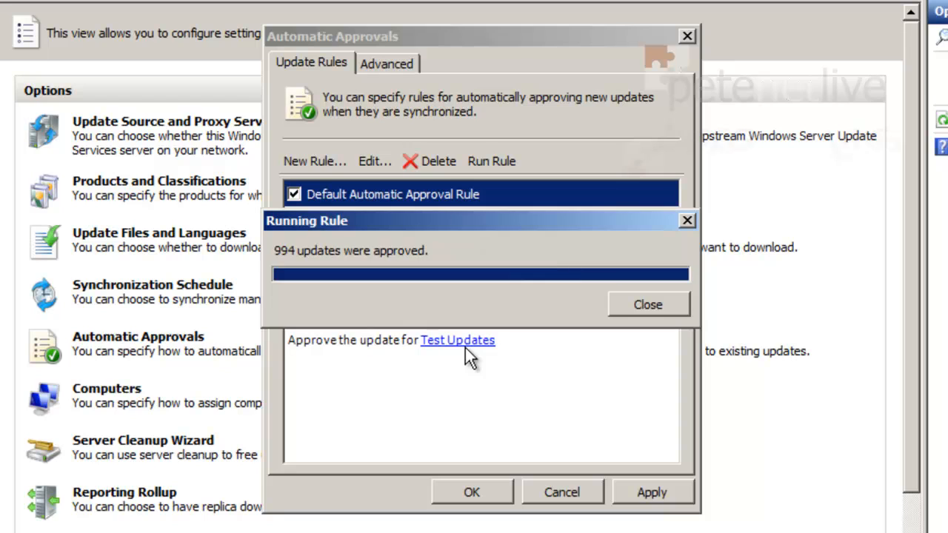
left_click(626, 305)
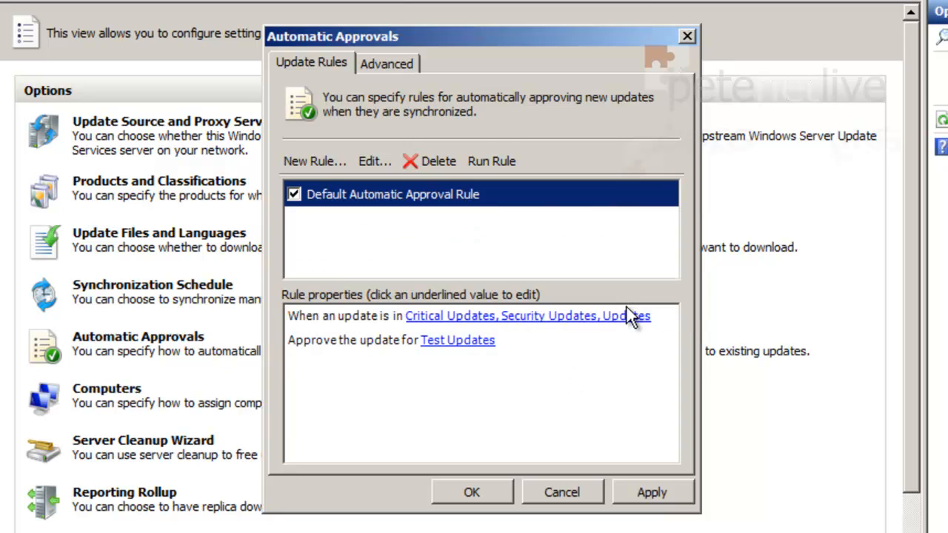
left_click(640, 497)
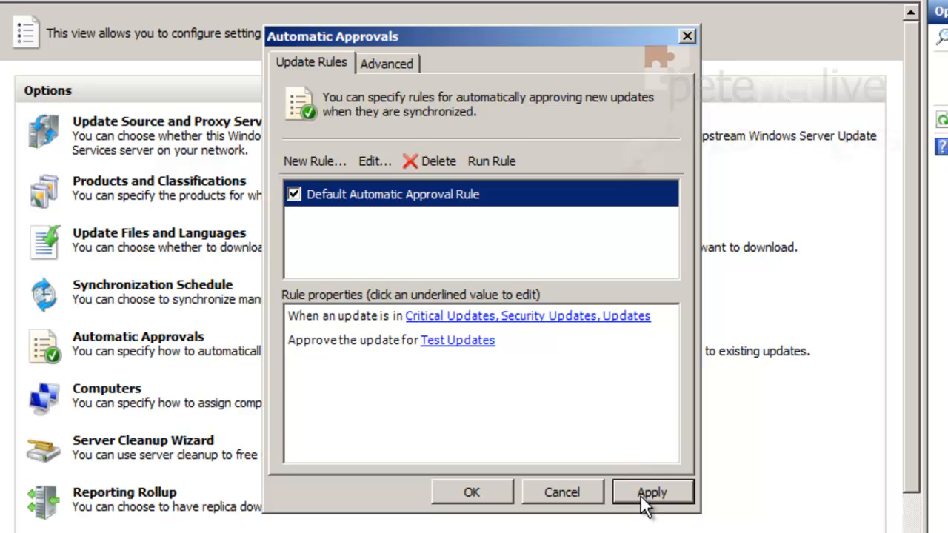
left_click(458, 495)
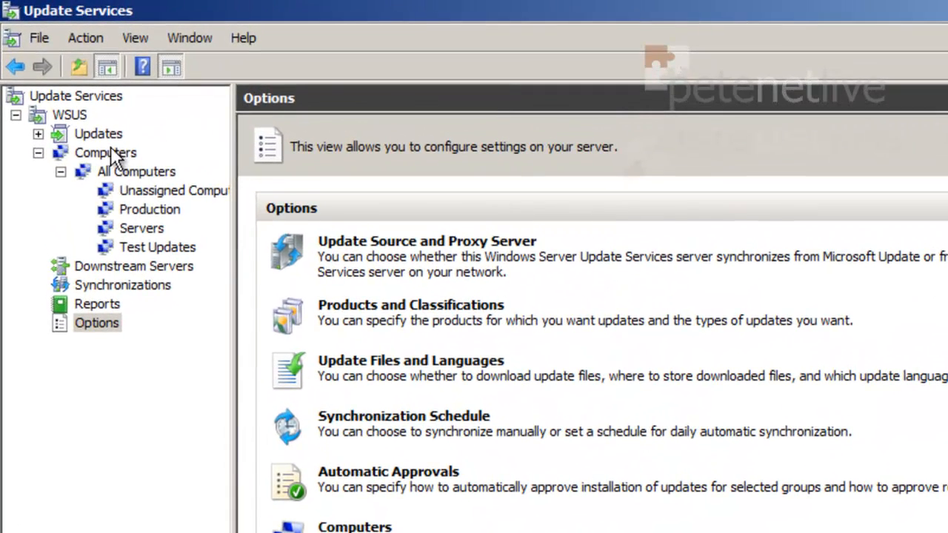
Expand the Updates node and display the All Updates list.
left_click(104, 135)
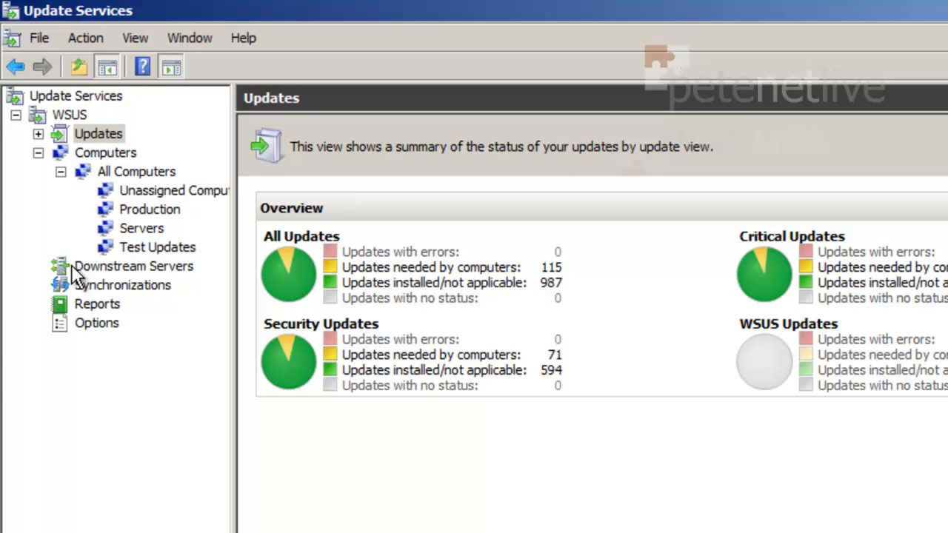
left_click(38, 134)
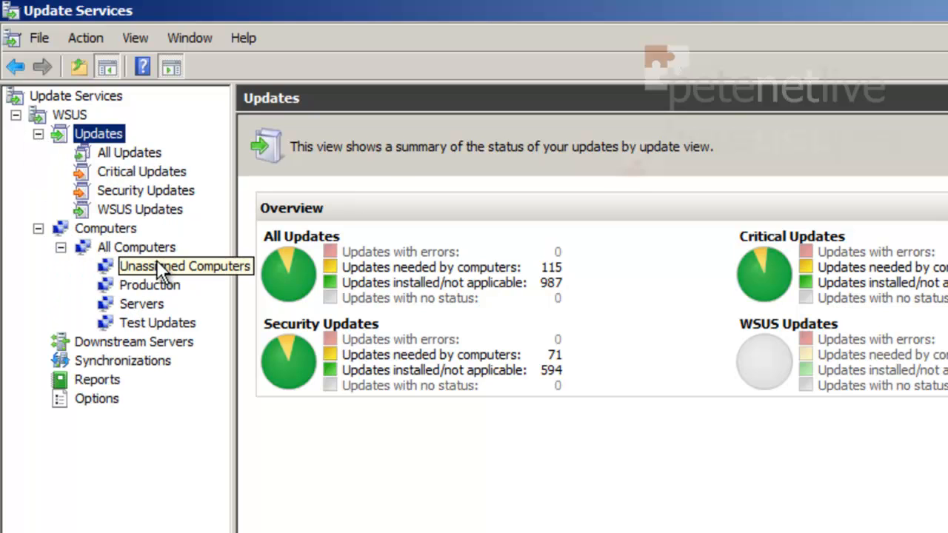
left_click(124, 154)
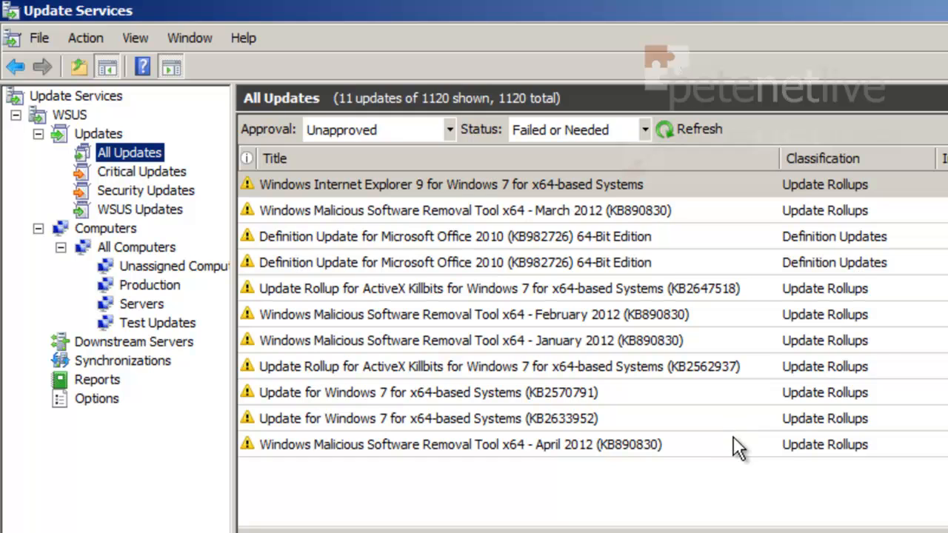
Start approving every update listed under All Updates, and set the Production and Servers groups to Approved for Install.
left_click(366, 187)
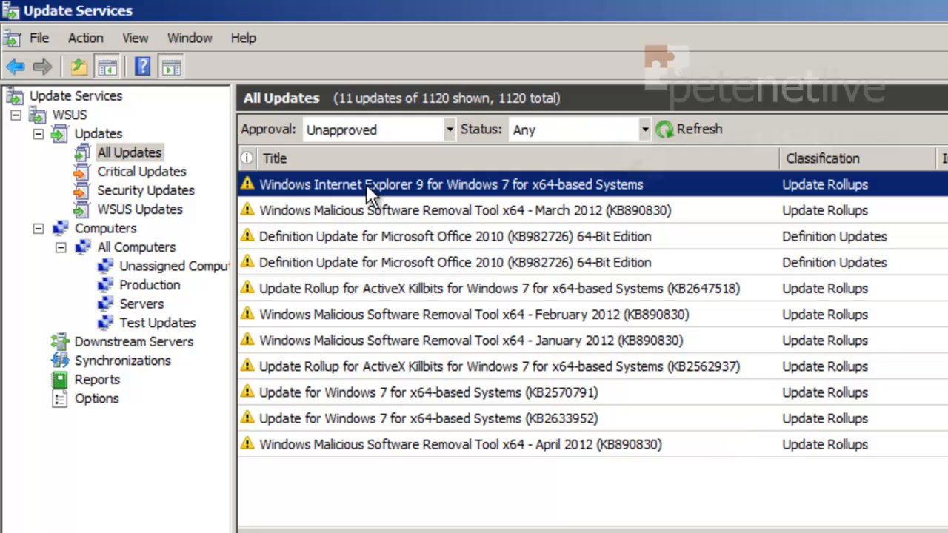
left_click(365, 442, "shift")
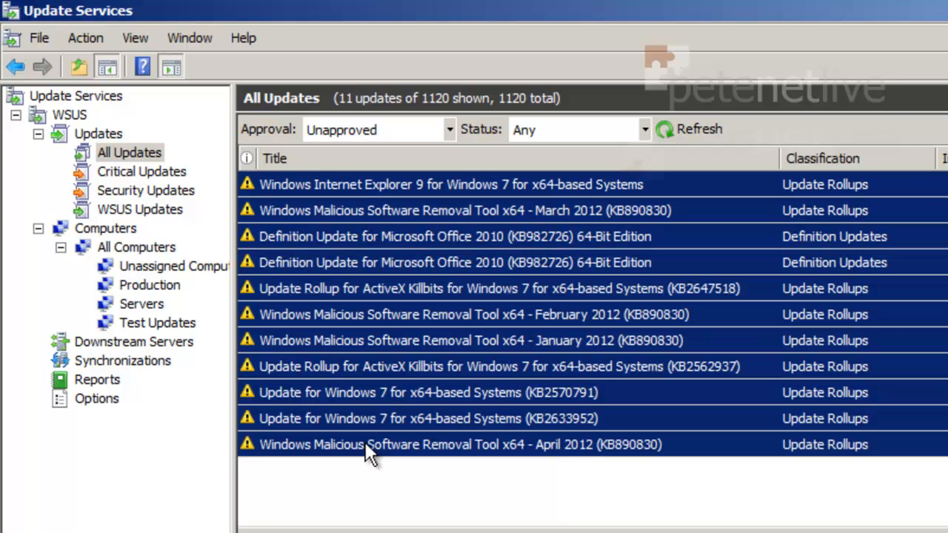
right_click(366, 442)
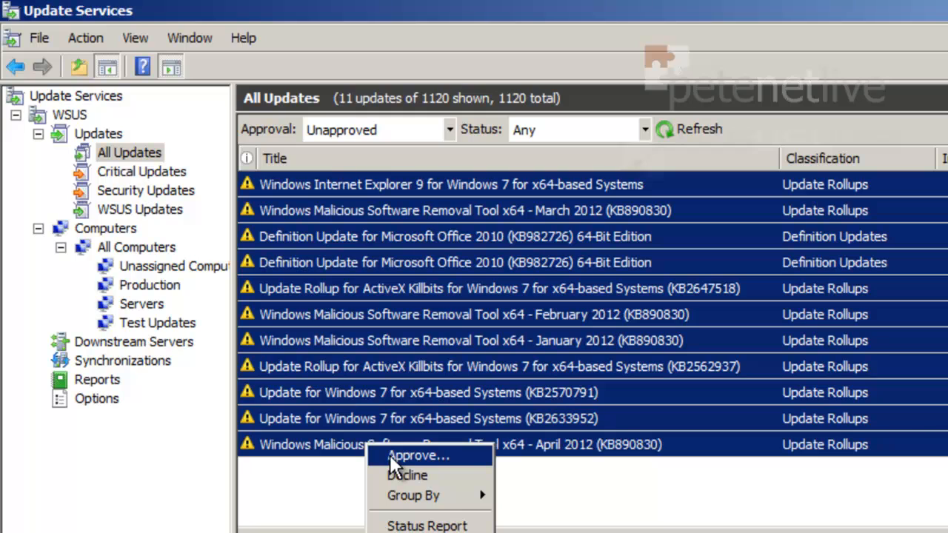
left_click(390, 456)
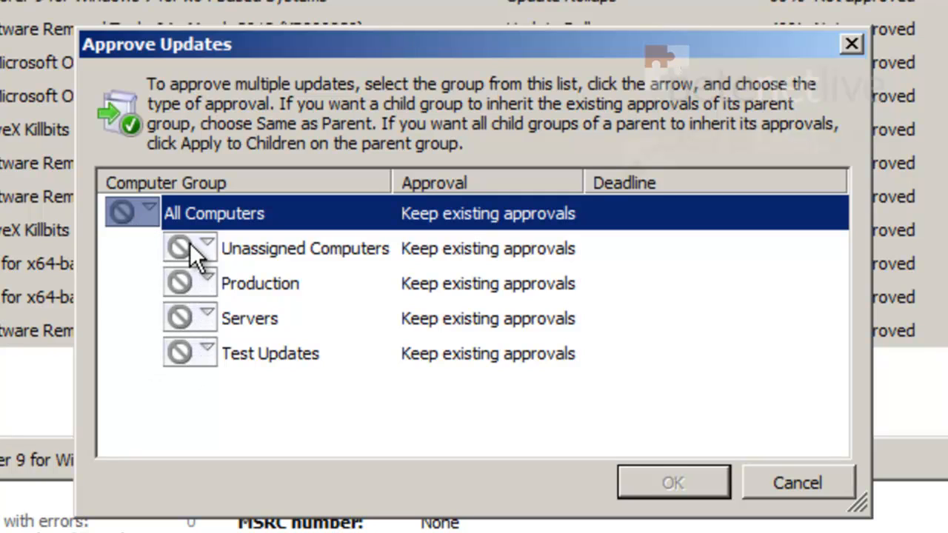
left_click(197, 284)
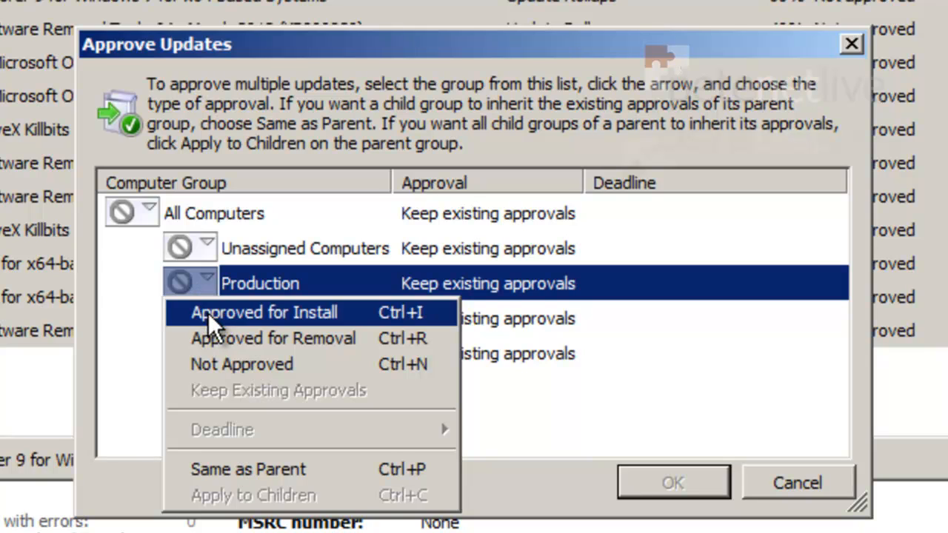
left_click(208, 313)
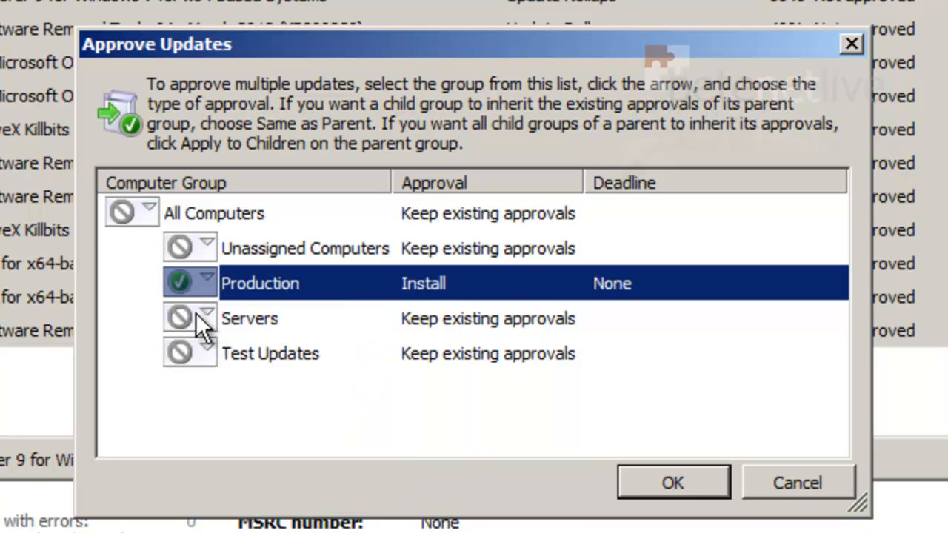
left_click(196, 312)
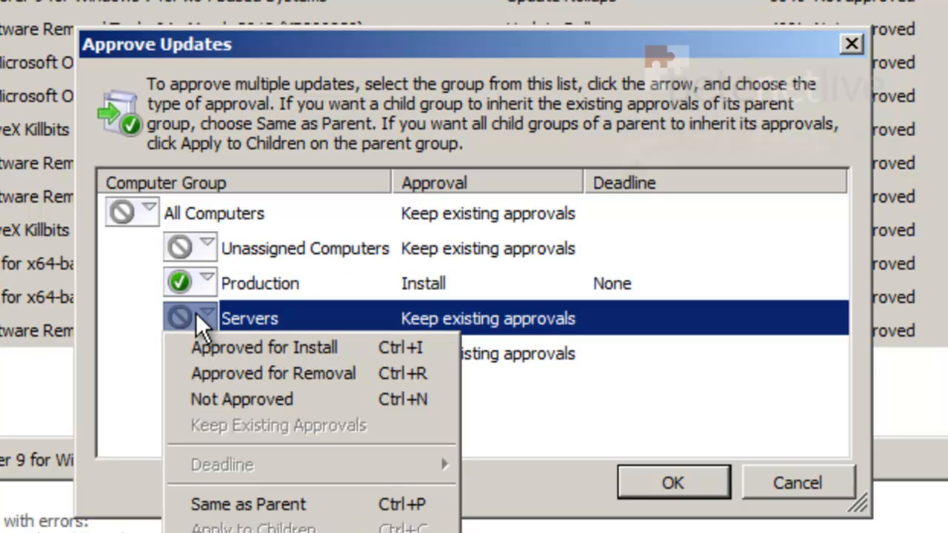
left_click(203, 340)
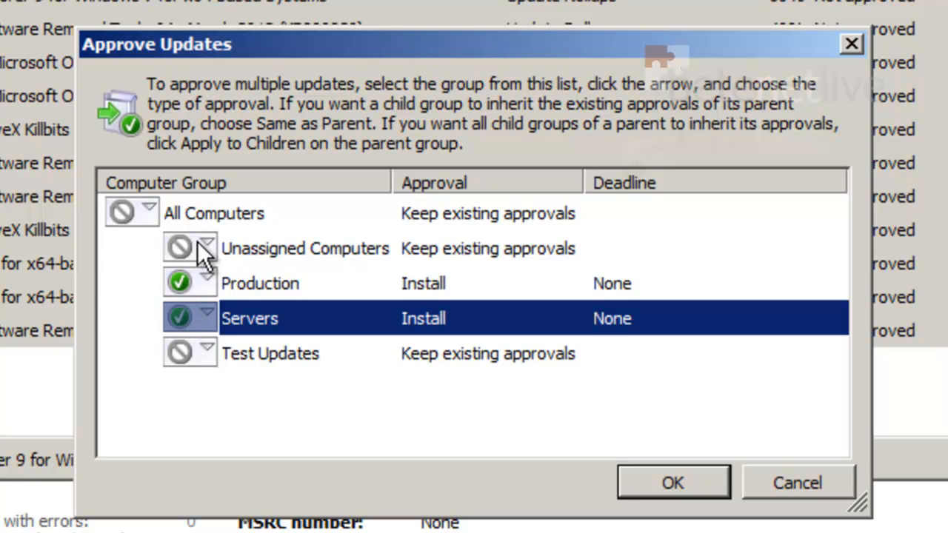
Set the Unassigned Computers and Test Updates groups to Approved for Install for the selected updates.
left_click(194, 244)
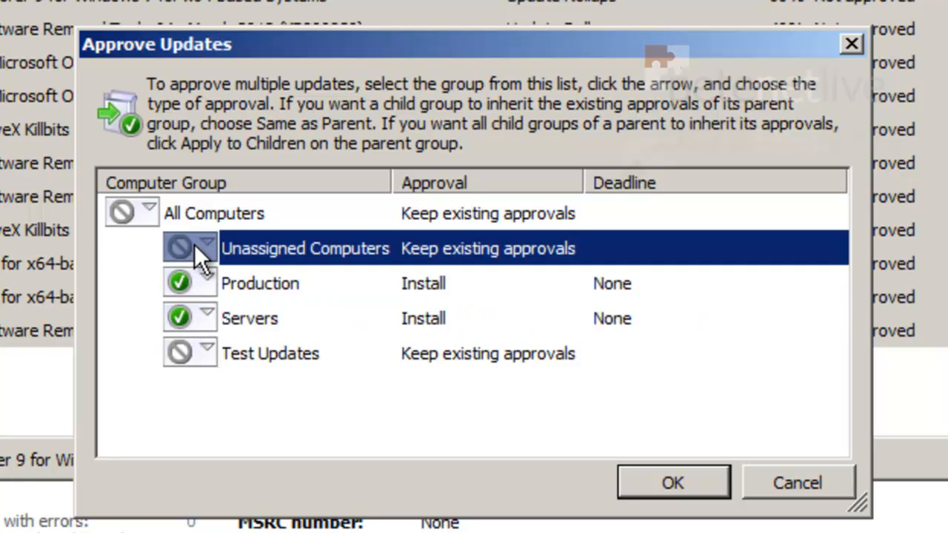
left_click(194, 245)
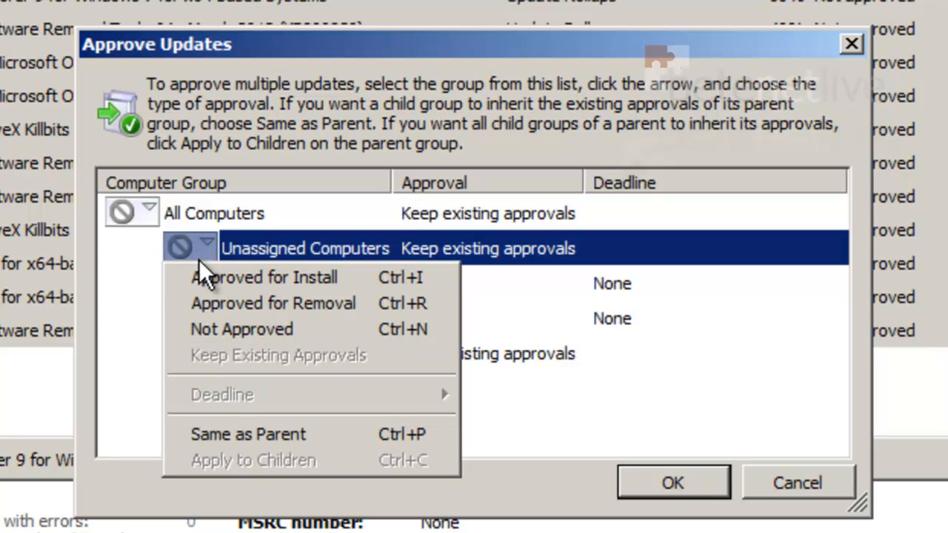
left_click(200, 273)
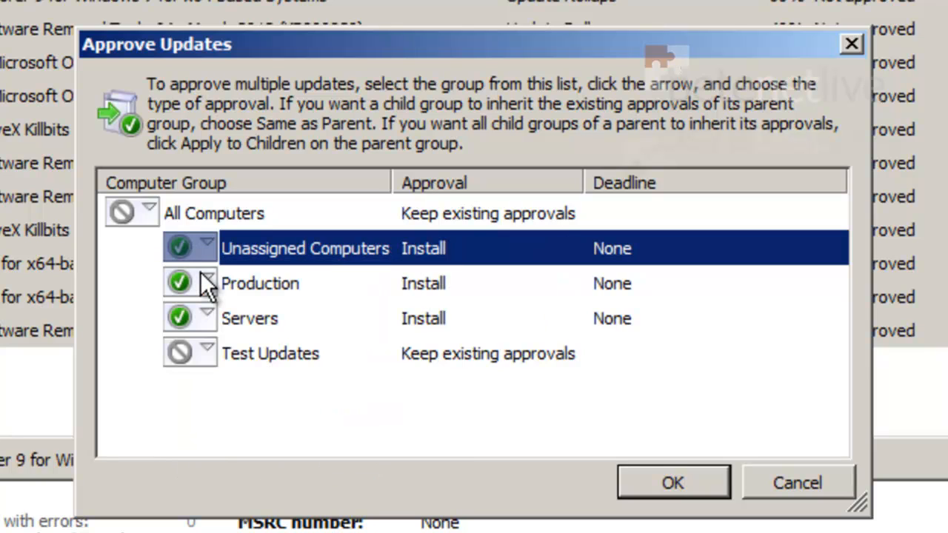
left_click(180, 348)
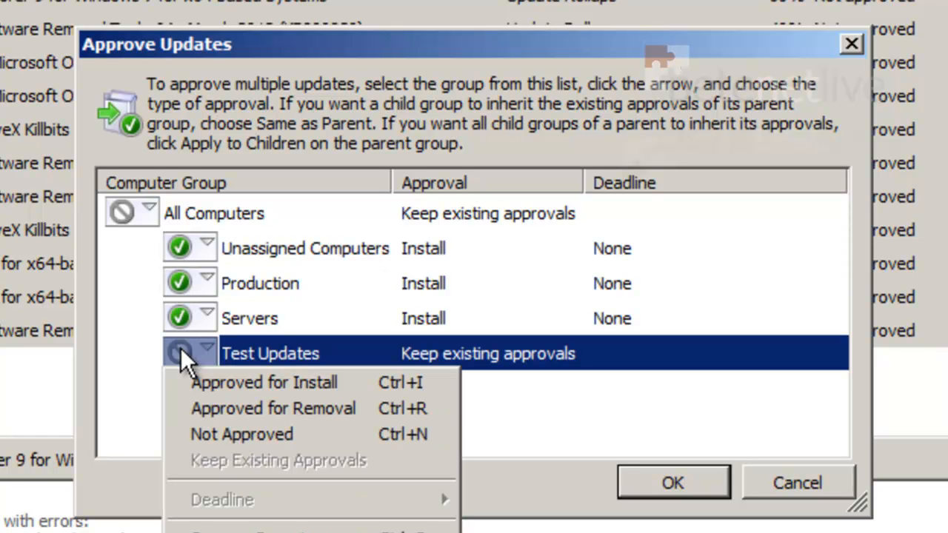
left_click(191, 377)
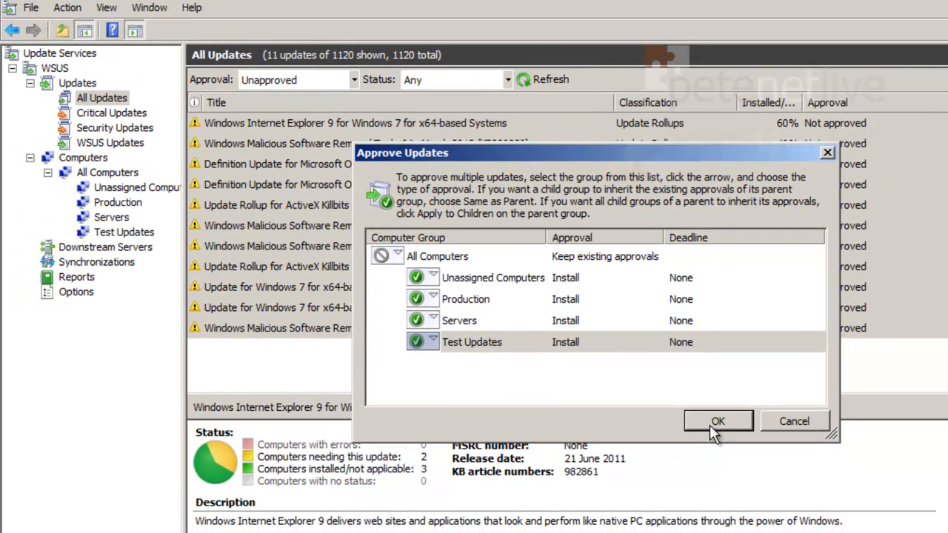
Apply the approvals, accept the Microsoft license terms for each update that requires them, and close the approval progress report.
left_click(660, 489)
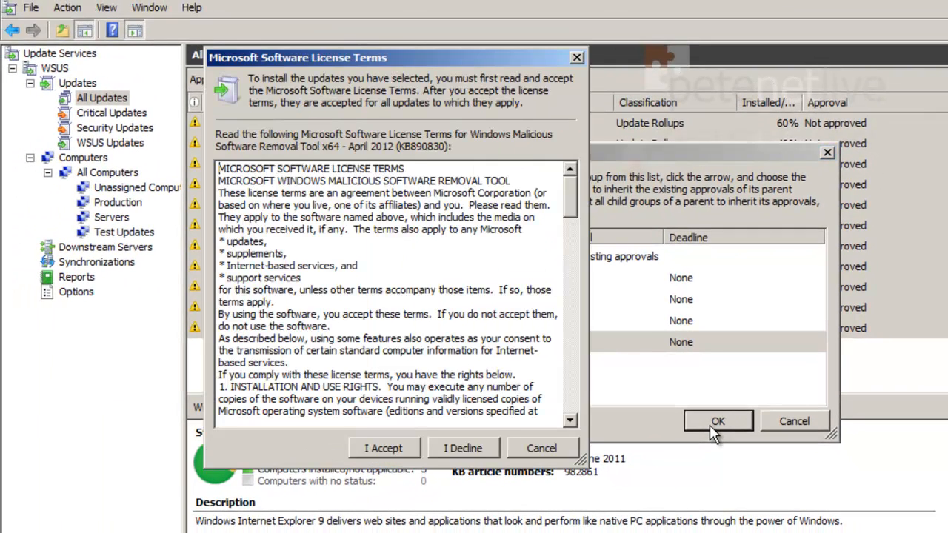
left_click(391, 448)
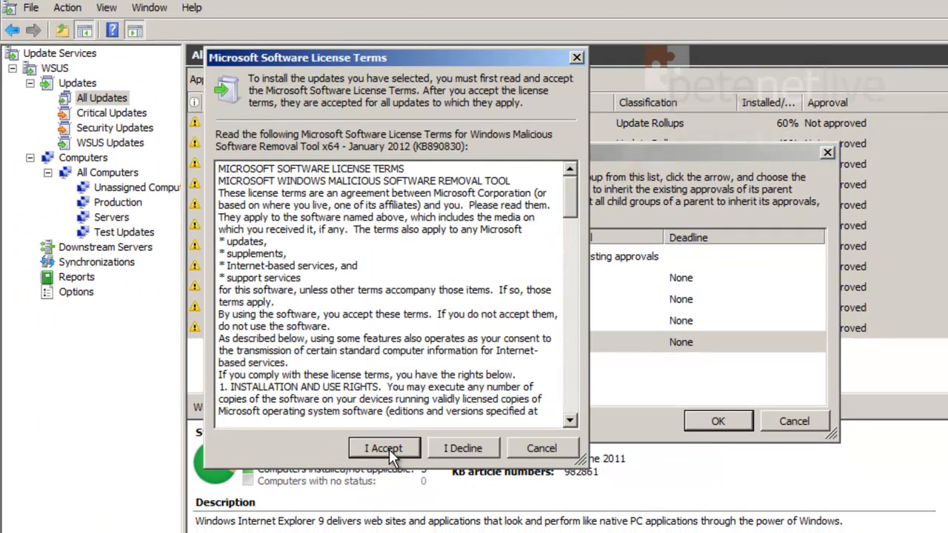
left_click(390, 449)
left_click(390, 449)
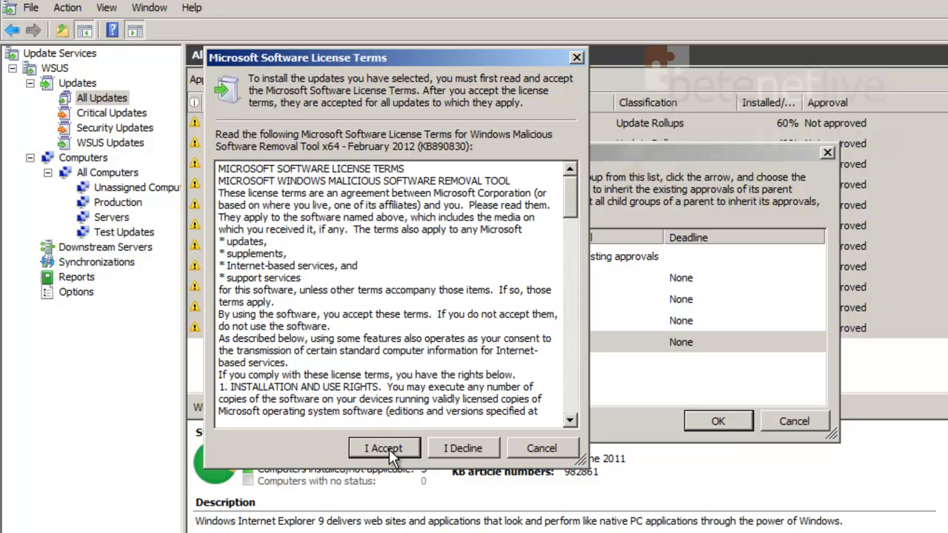
left_click(383, 448)
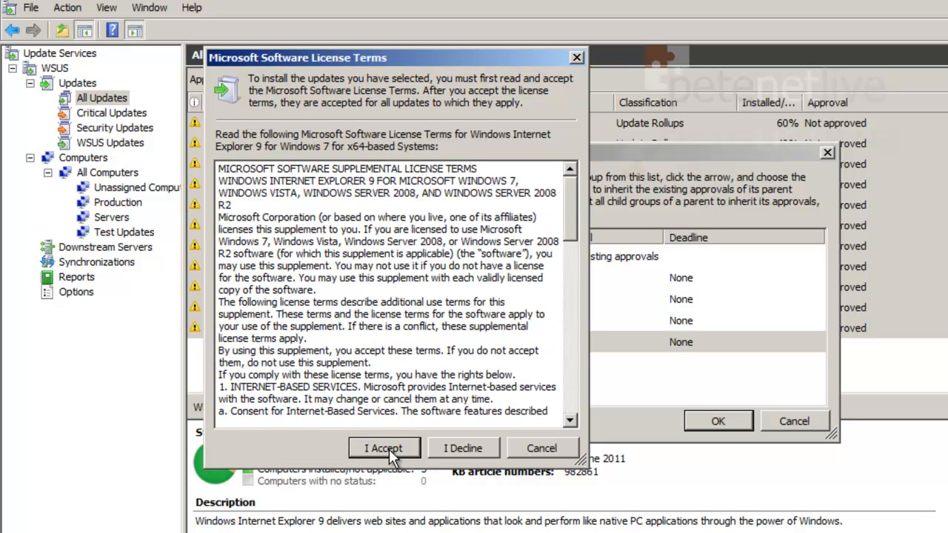
left_click(383, 448)
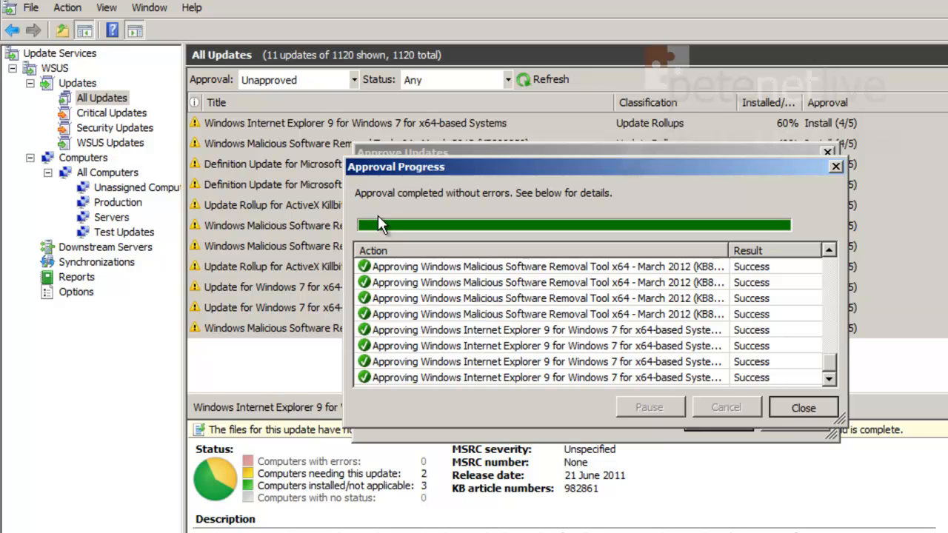
key("Return")
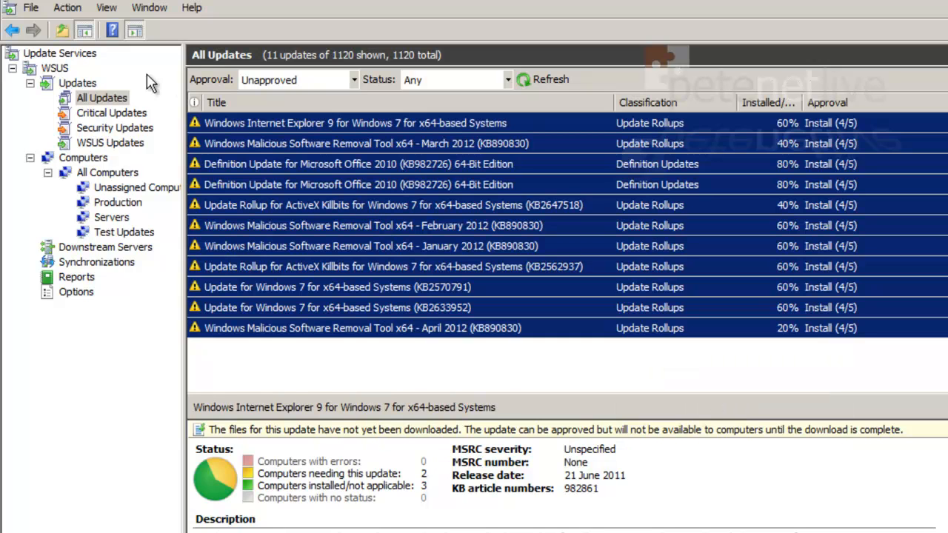
Display the WSUS server overview with its computer, update and download status, and minimise the console.
left_click(53, 67)
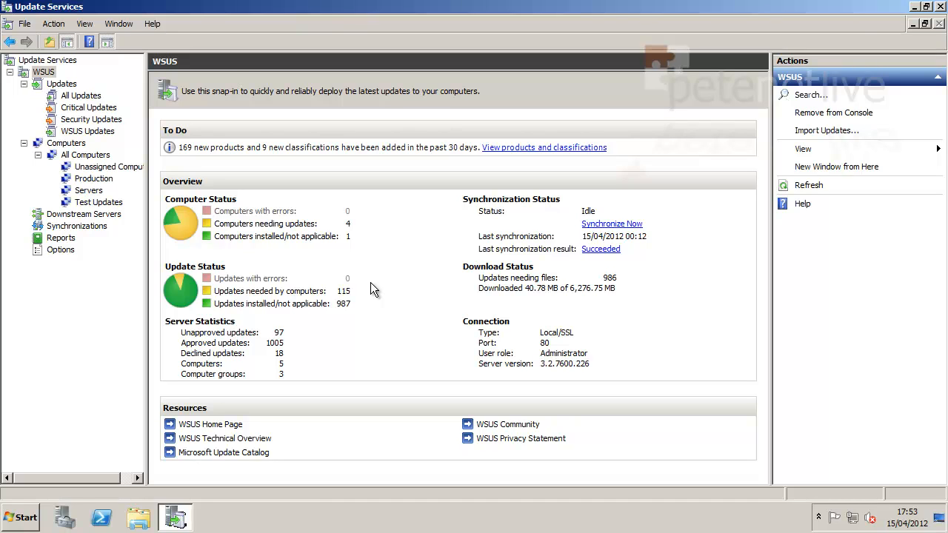
left_click(914, 7)
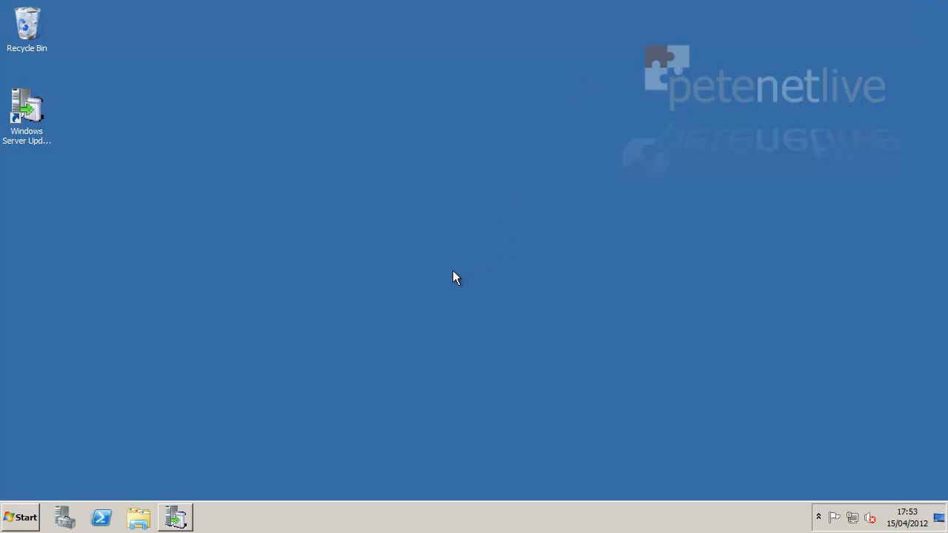